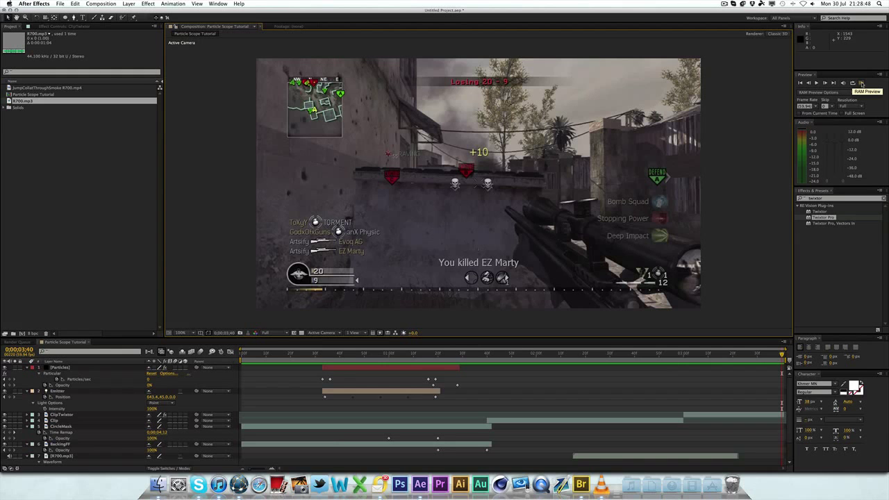
Play the Particle Scope Tutorial composition and examine the particle trail around the scope and the fade-in frame by frame.
{"action": "left_click", "coordinate": [861, 84]}
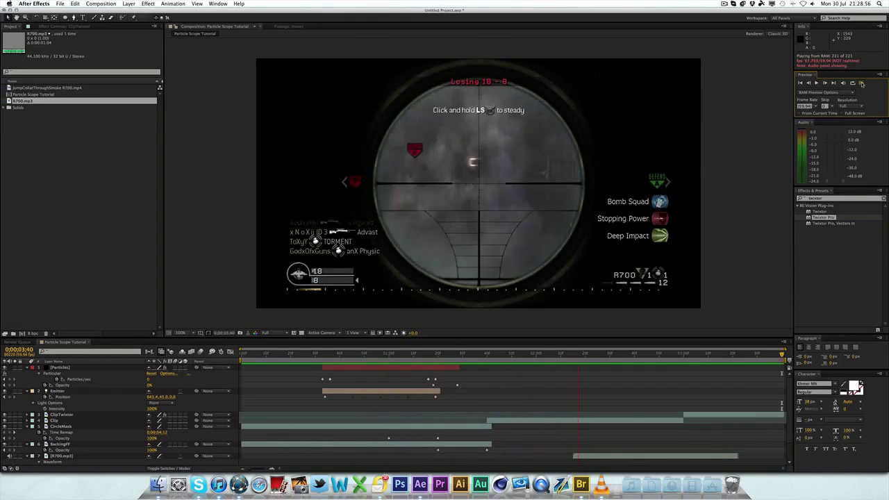
{"action": "key", "text": "space"}
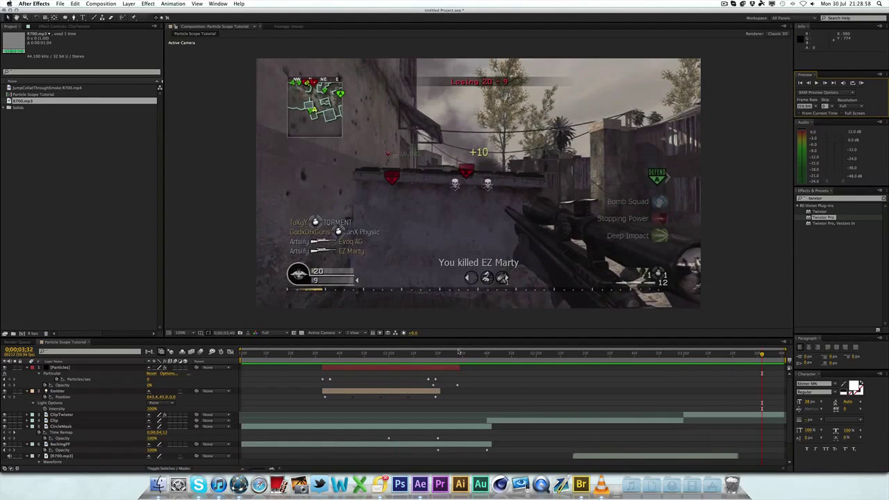
{"action": "left_click_drag", "start_coordinate": [298, 353], "coordinate": [648, 336]}
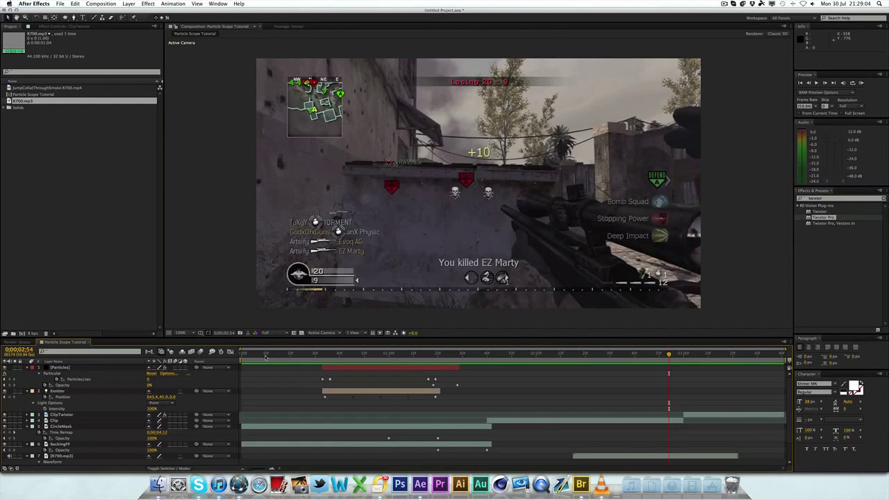
{"action": "left_click", "coordinate": [251, 358]}
{"action": "left_click_drag", "start_coordinate": [248, 358], "coordinate": [372, 355]}
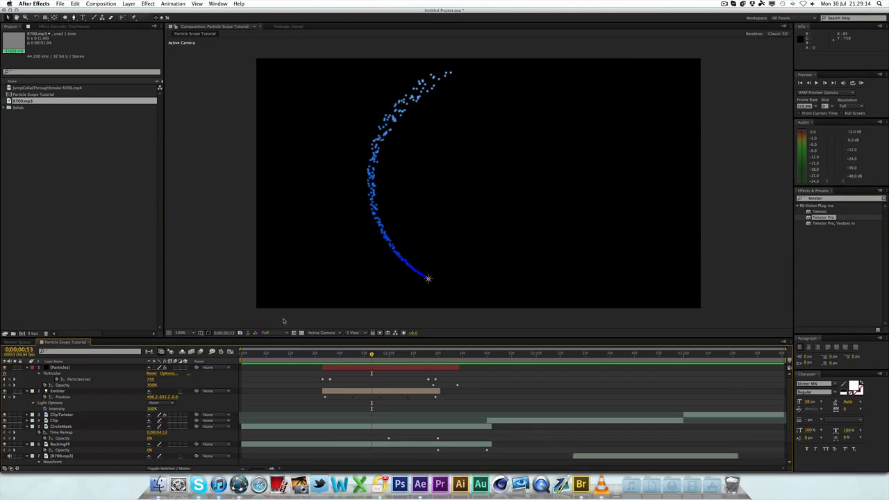
{"action": "left_click", "coordinate": [321, 367]}
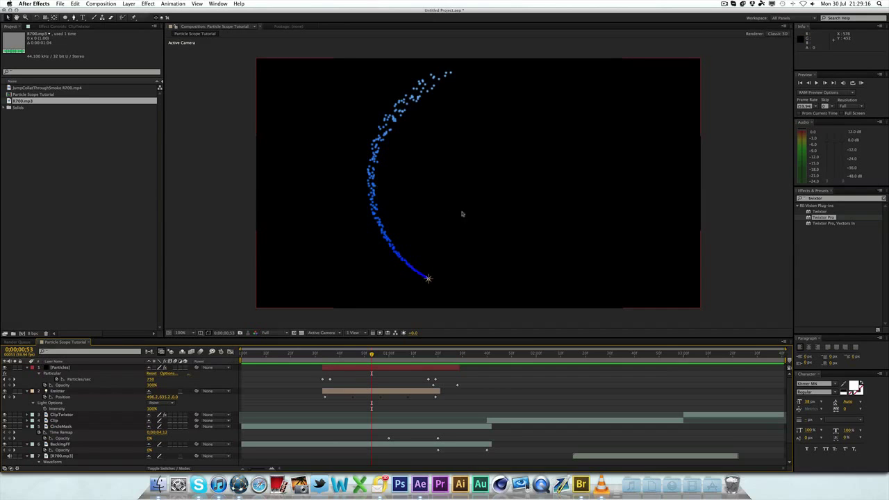
{"action": "left_click", "coordinate": [227, 236]}
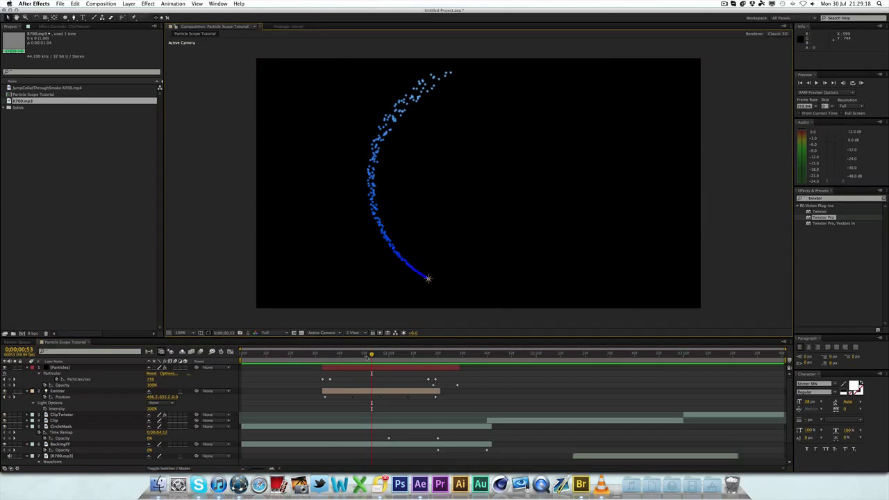
{"action": "left_click_drag", "start_coordinate": [370, 356], "coordinate": [415, 358]}
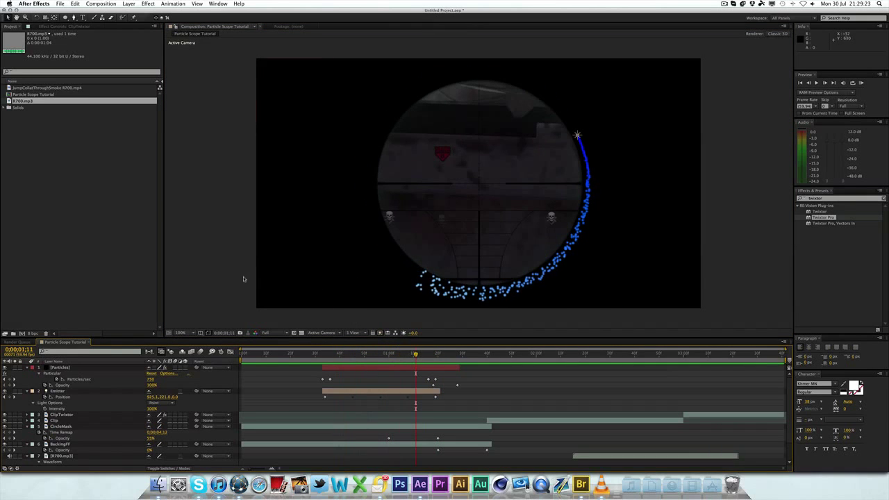
Create a new composition named Particle Scope Transition with a duration of 0;00;05;00.
{"action": "left_click", "coordinate": [20, 334]}
{"action": "left_click", "coordinate": [418, 277]}
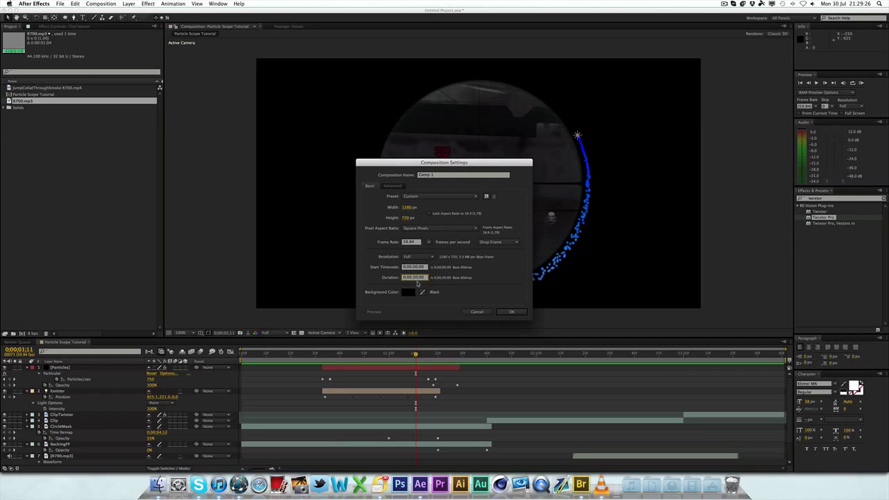
{"action": "type", "text": "05"}
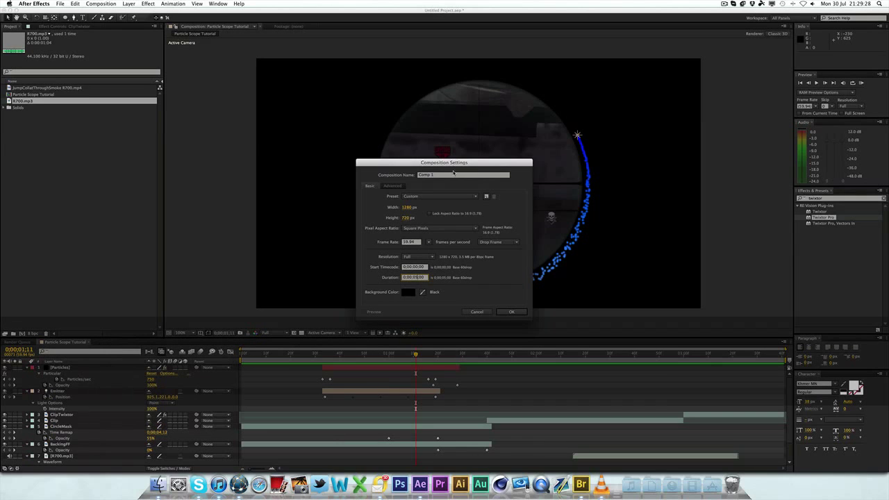
{"action": "key", "text": "Tab"}
{"action": "key", "text": "shift"}
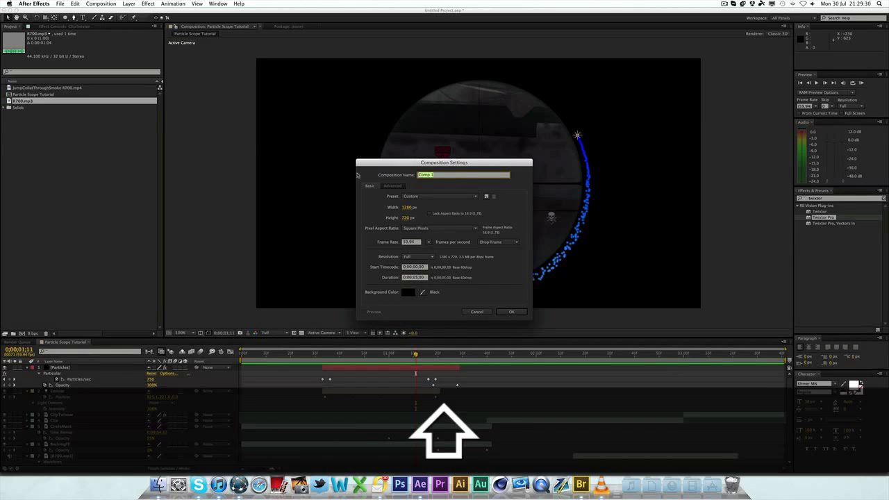
{"action": "type", "text": "Particle Scope"}
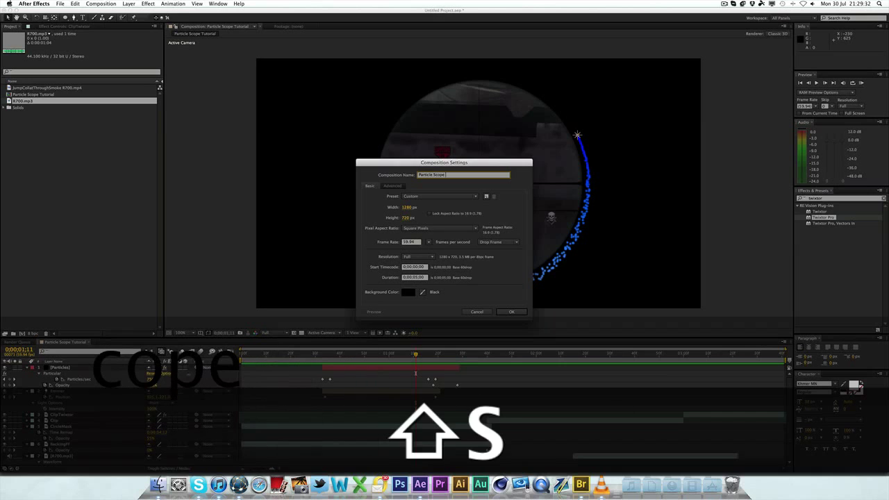
{"action": "type", "text": " Transition"}
{"action": "key", "text": "Return"}
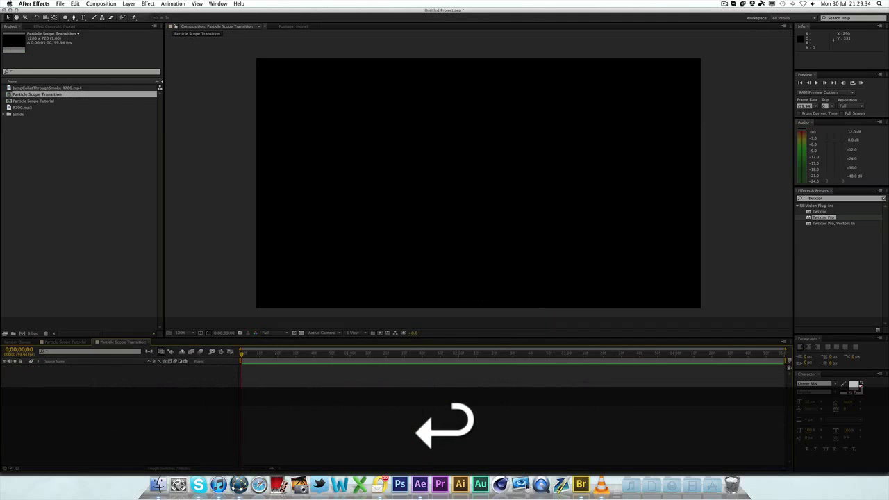
Add the JumpCollatThroughSmoke R700.mp4 clip to the new composition and go to the scoped-in frame at 0;00;04;12.
{"action": "left_click_drag", "start_coordinate": [49, 89], "coordinate": [319, 381]}
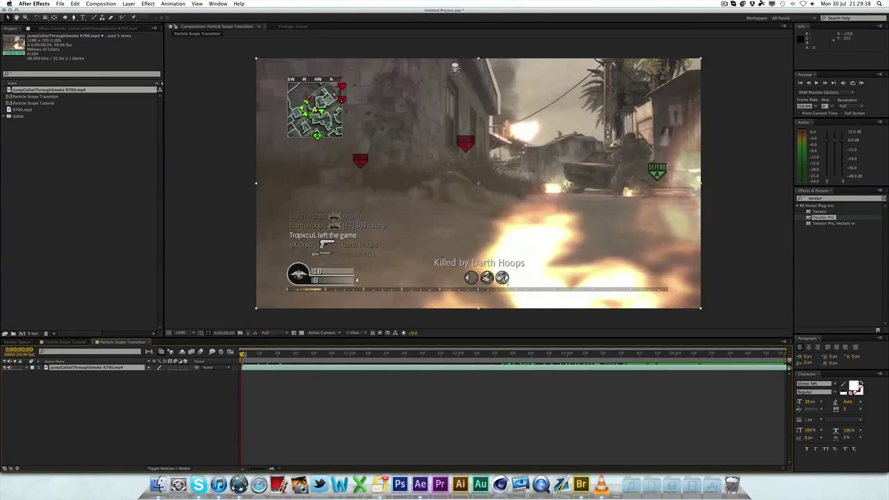
{"action": "key", "text": "space"}
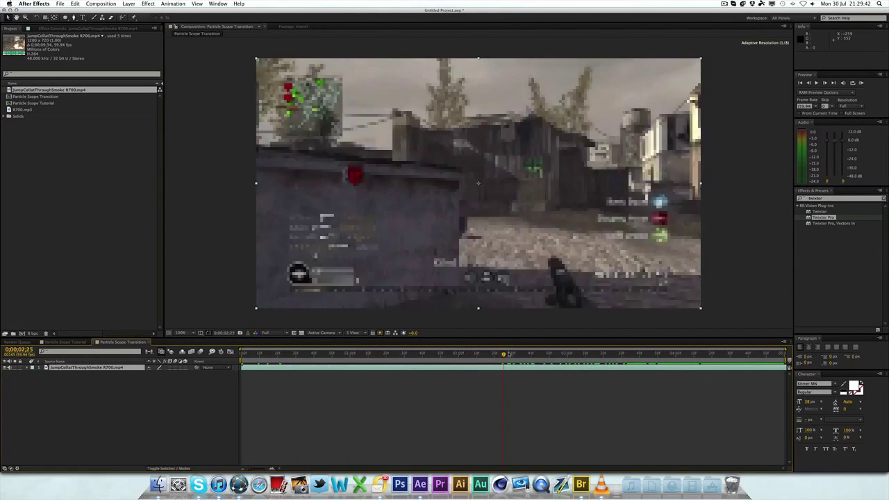
{"action": "left_click_drag", "start_coordinate": [510, 354], "coordinate": [697, 348]}
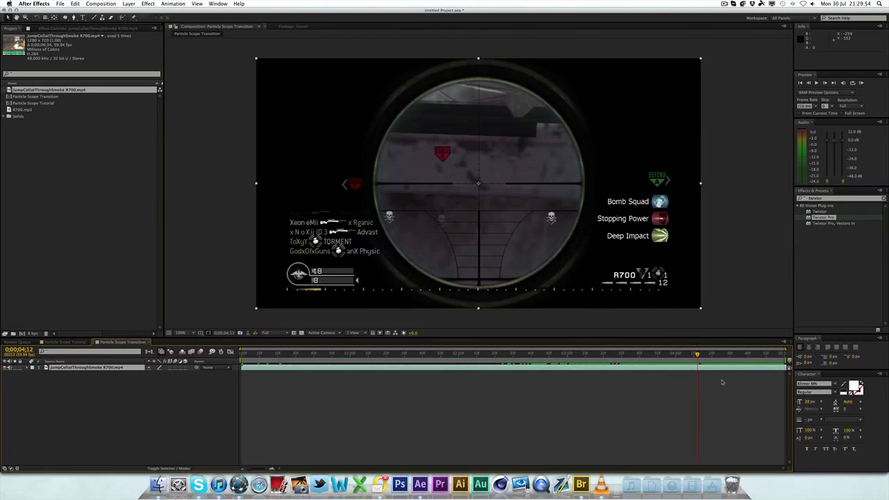
Duplicate the clip layer and freeze the lower copy on the scoped-in frame at 0;00;04;12.
{"action": "key", "text": "super"}
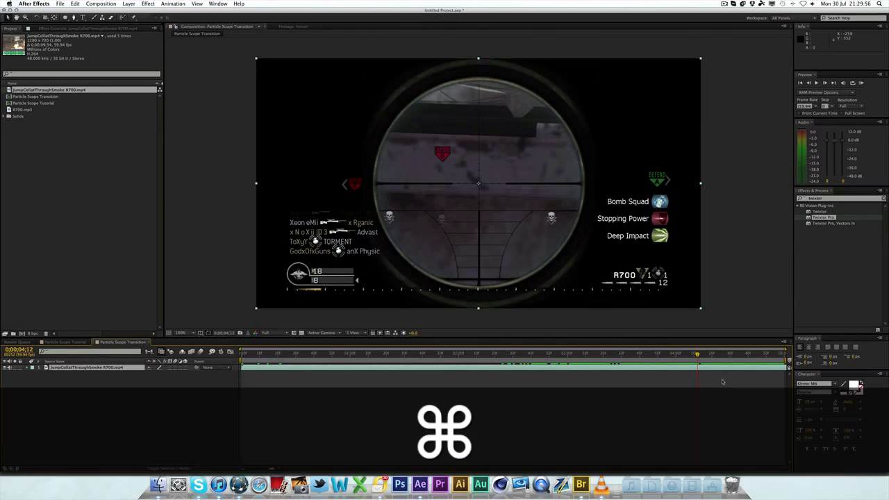
{"action": "key", "text": "super+d"}
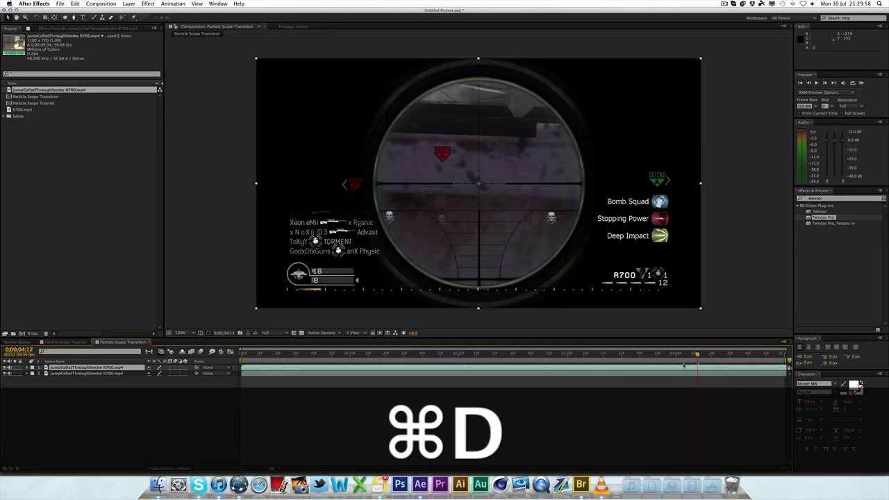
{"action": "left_click", "coordinate": [705, 374]}
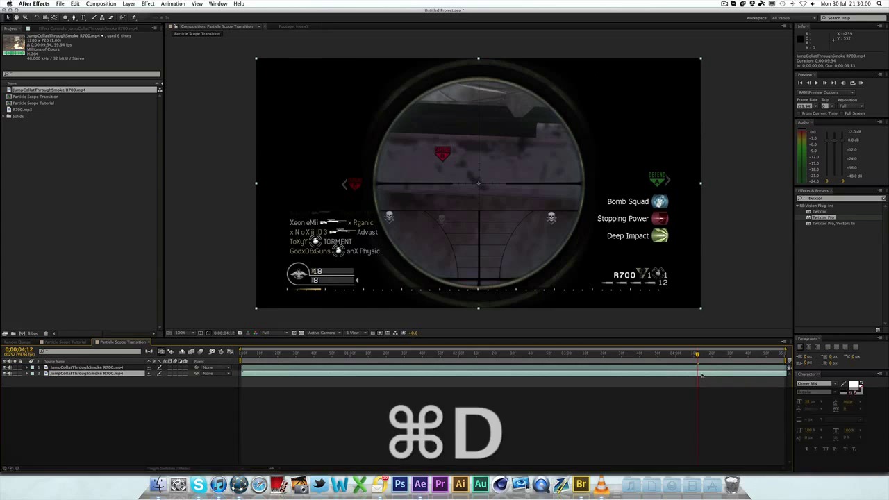
{"action": "right_click", "coordinate": [711, 376]}
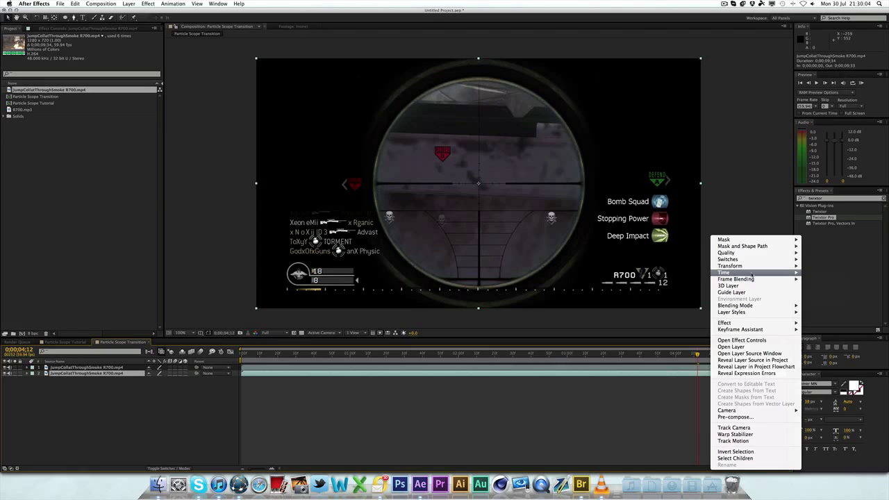
{"action": "mouse_move", "coordinate": [726, 272]}
{"action": "left_click", "coordinate": [646, 293]}
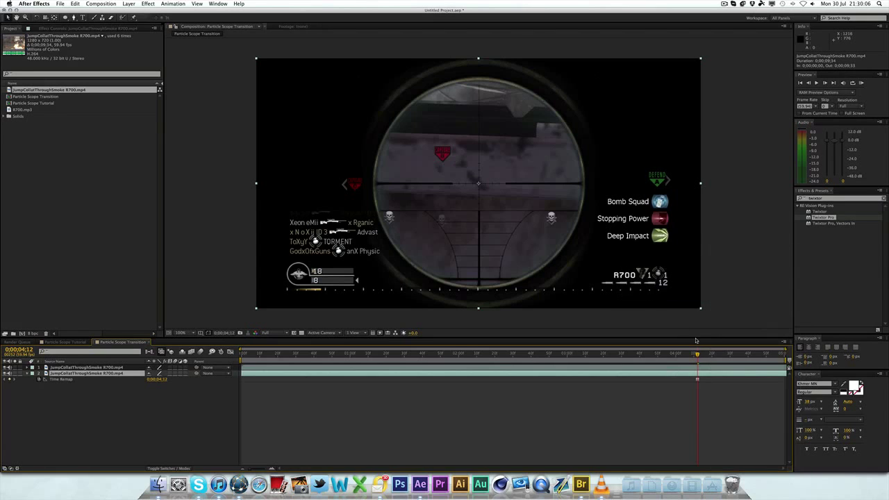
Hide the upper clip layer and slide the frozen layer earlier so its Time Remap keyframe sits at the composition start.
{"action": "left_click", "coordinate": [5, 367]}
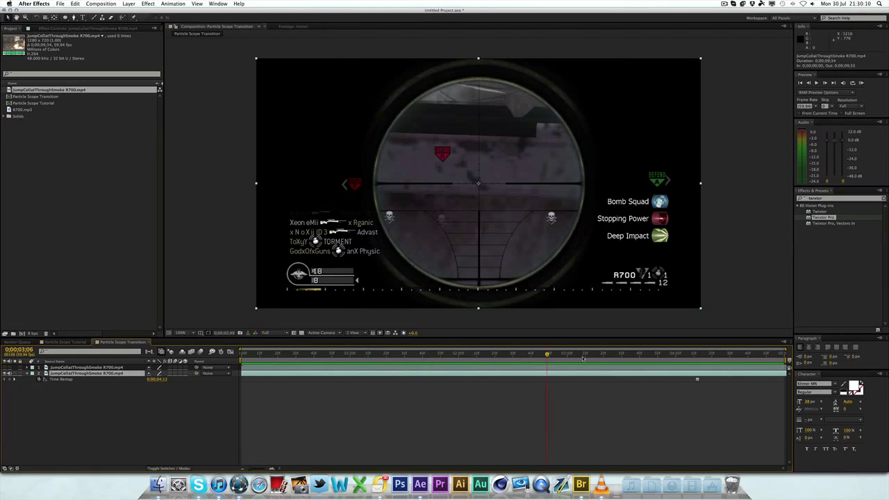
{"action": "left_click", "coordinate": [293, 354]}
{"action": "left_click_drag", "start_coordinate": [331, 361], "coordinate": [503, 364]}
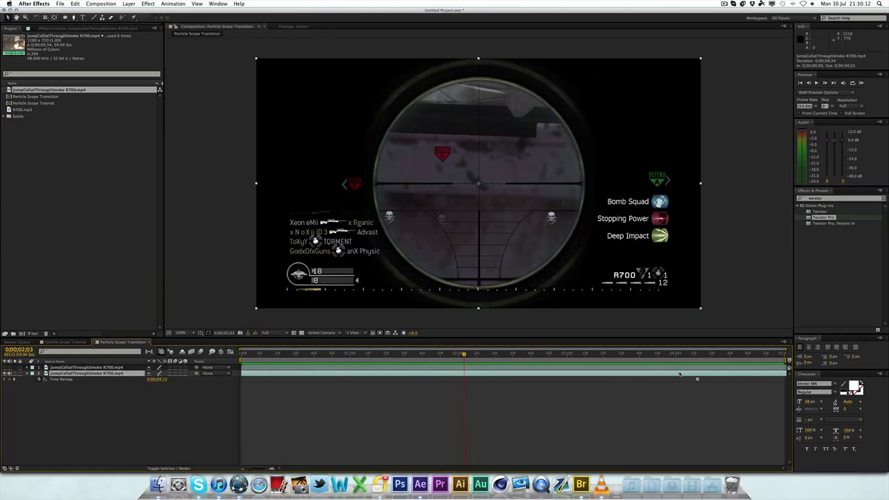
{"action": "left_click_drag", "start_coordinate": [680, 374], "coordinate": [601, 373]}
Fade in the frozen layer with opacity keyframes of 0% at 0;00;01;00 and 100% at 0;00;01;20.
{"action": "mouse_move", "coordinate": [229, 371]}
{"action": "left_mouse_down"}
{"action": "mouse_move", "coordinate": [240, 359]}
{"action": "mouse_move", "coordinate": [312, 360]}
{"action": "mouse_move", "coordinate": [240, 360]}
{"action": "mouse_move", "coordinate": [252, 360]}
{"action": "left_mouse_up"}
{"action": "left_click_drag", "start_coordinate": [323, 360], "coordinate": [351, 361]}
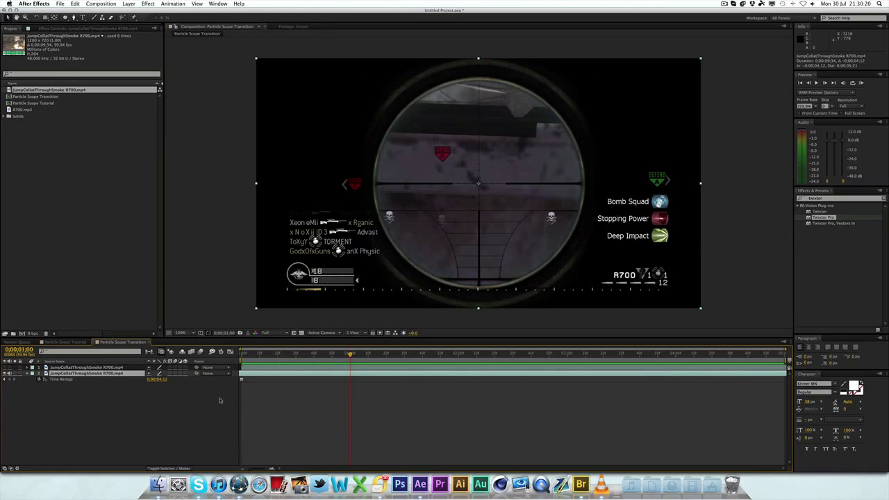
{"action": "key", "text": "t"}
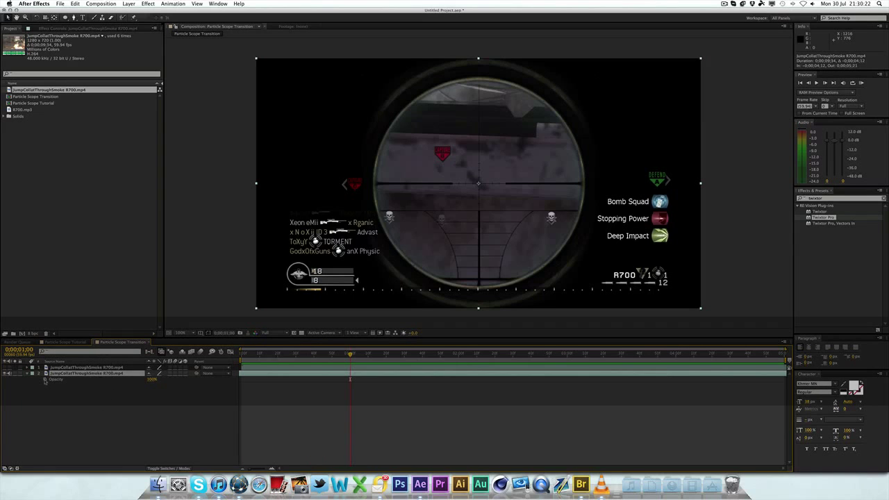
{"action": "left_click", "coordinate": [44, 380]}
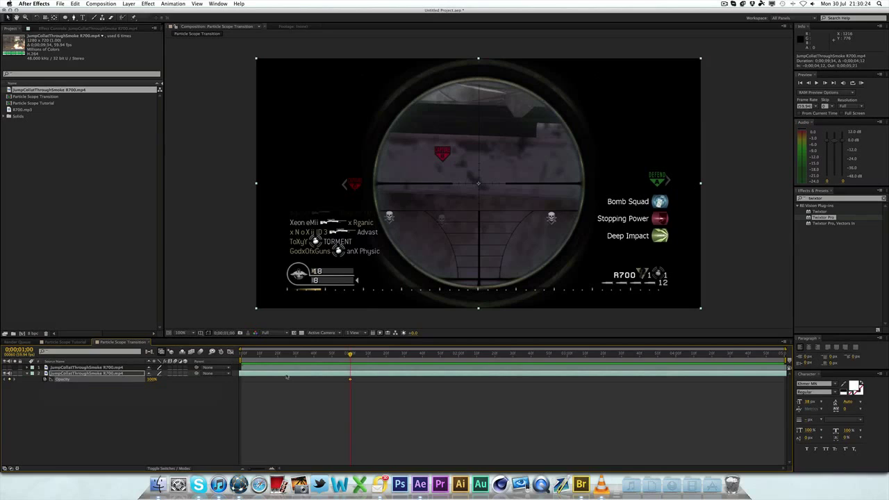
{"action": "left_click", "coordinate": [387, 360]}
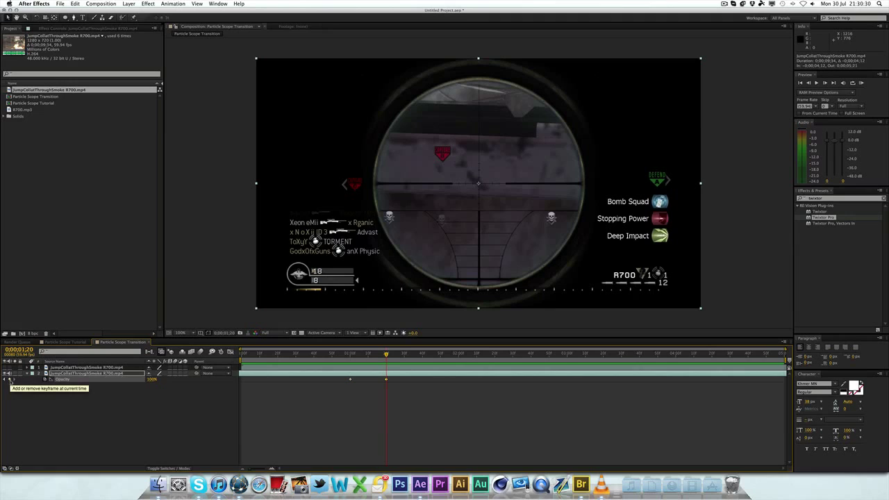
{"action": "left_click", "coordinate": [5, 380]}
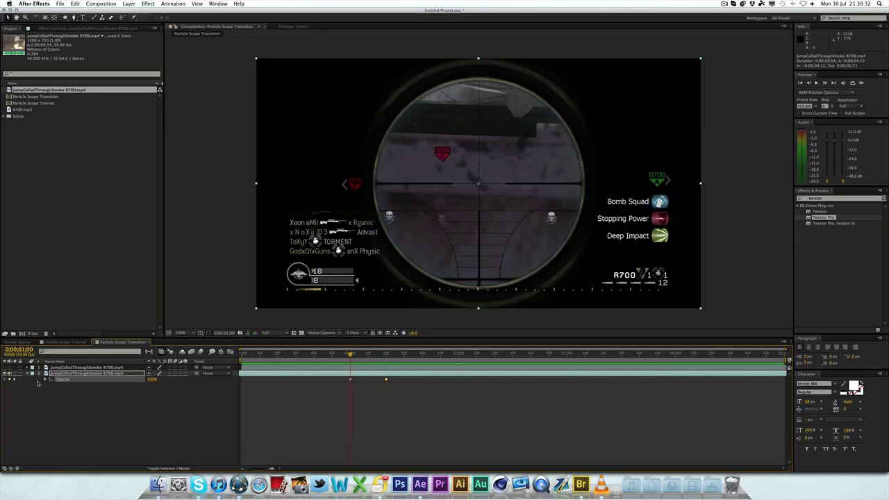
{"action": "left_click_drag", "start_coordinate": [153, 381], "coordinate": [104, 409]}
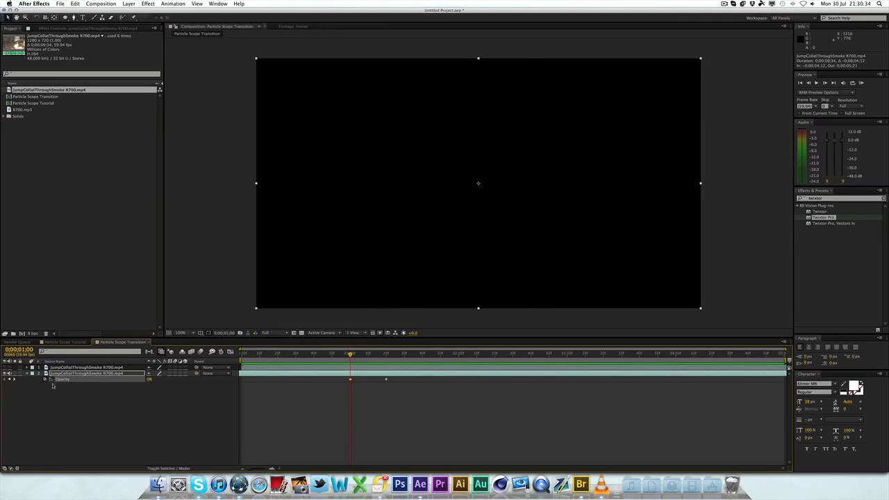
{"action": "left_click", "coordinate": [217, 406]}
{"action": "left_click_drag", "start_coordinate": [350, 354], "coordinate": [386, 356]}
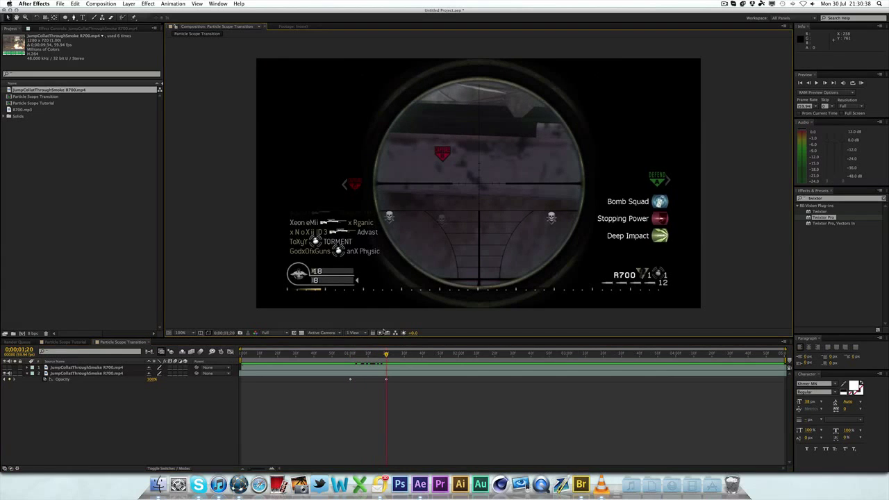
Duplicate the frozen layer and shift the copy's two opacity keyframes so its fade starts at 0;00;01;20.
{"action": "left_click", "coordinate": [385, 374]}
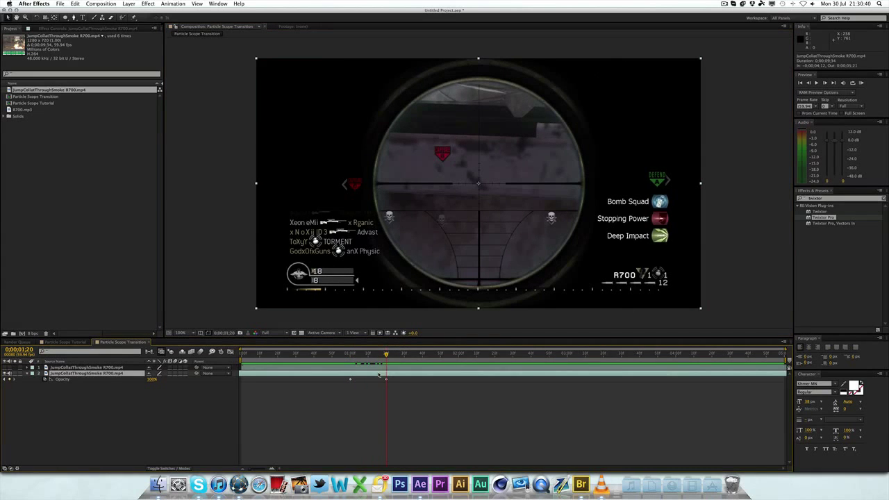
{"action": "left_click", "coordinate": [391, 422]}
{"action": "left_click", "coordinate": [357, 376]}
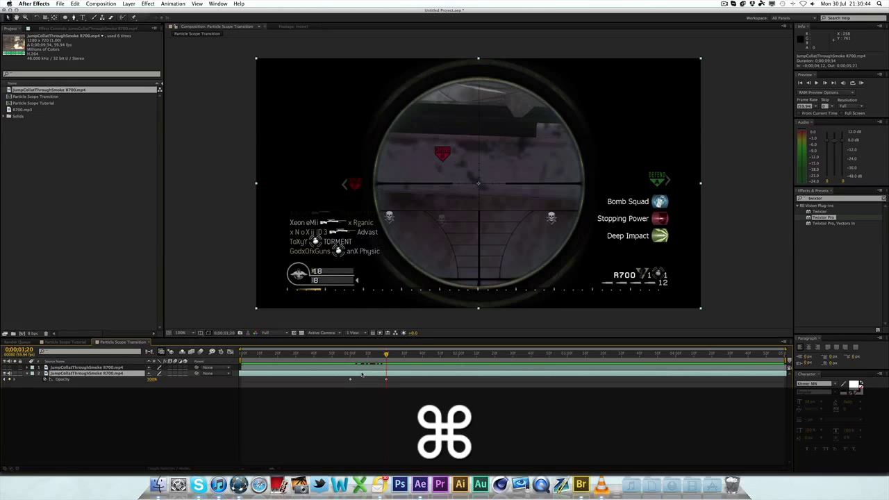
{"action": "key", "text": "super+d"}
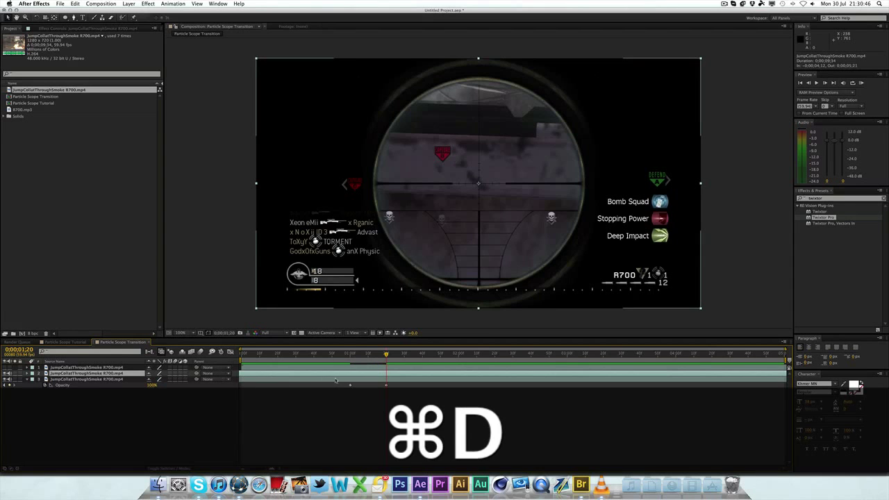
{"action": "key", "text": "t"}
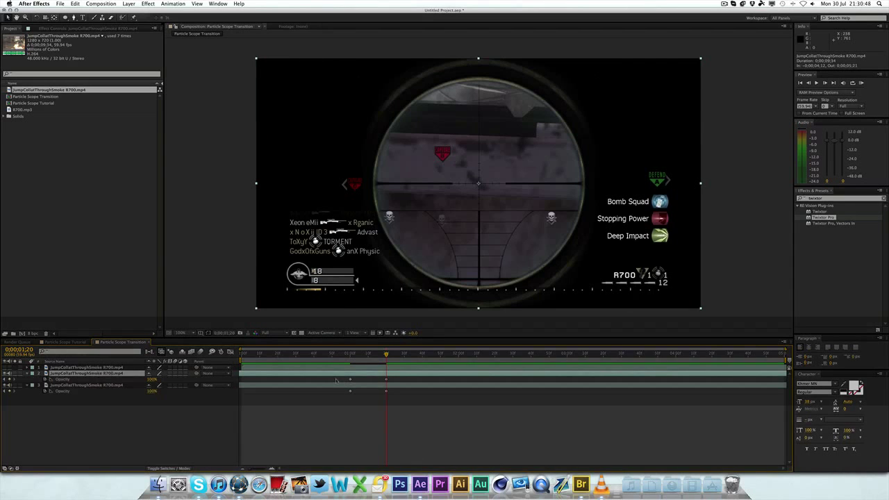
{"action": "left_click", "coordinate": [350, 379]}
{"action": "left_click_drag", "start_coordinate": [350, 380], "coordinate": [365, 382]}
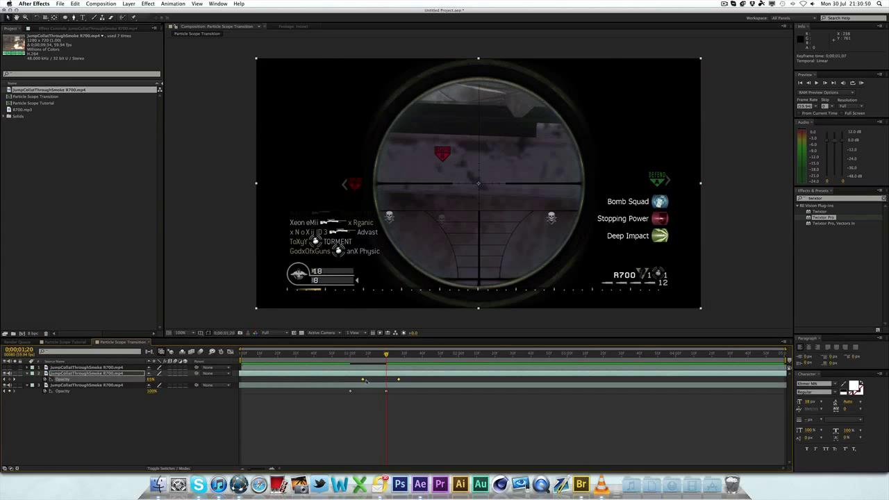
{"action": "left_click", "coordinate": [401, 408]}
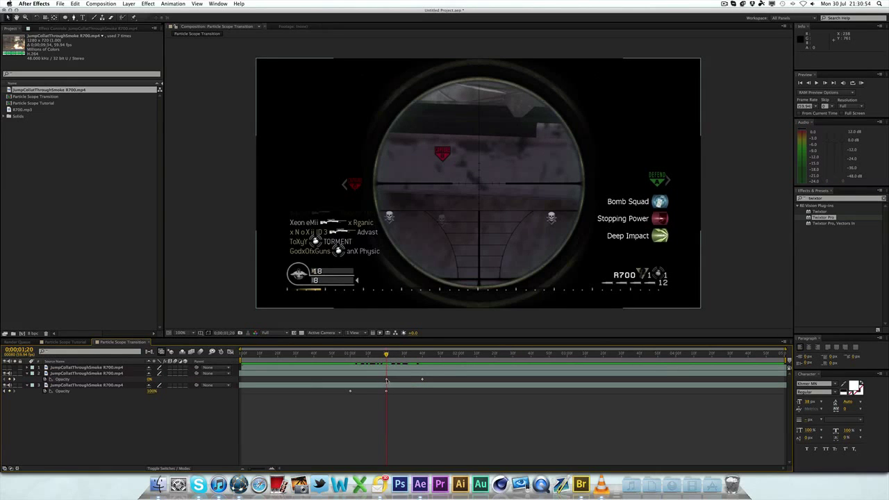
Show the upper clip layer again and slide it earlier so its scoped-in frame lines up with the end of the second fade at 0;00;01;40.
{"action": "mouse_move", "coordinate": [387, 392]}
{"action": "left_click_drag", "start_coordinate": [371, 355], "coordinate": [422, 356]}
{"action": "left_click", "coordinate": [423, 379]}
{"action": "left_click", "coordinate": [424, 379]}
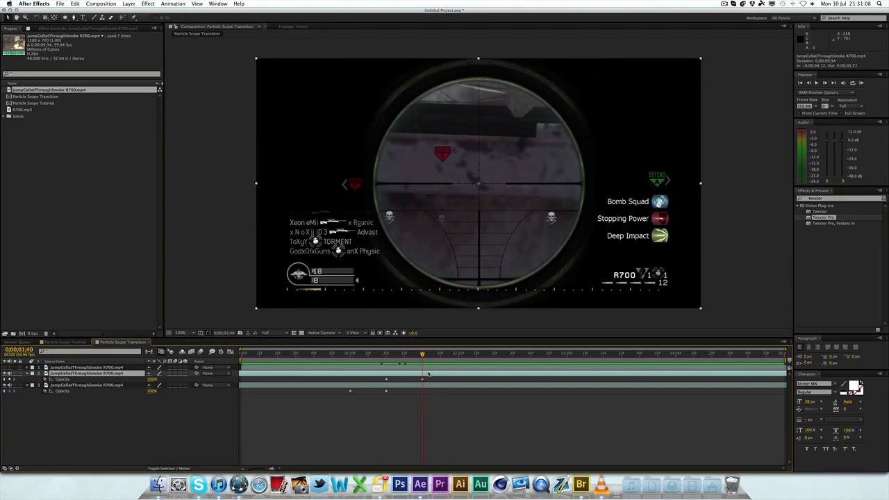
{"action": "left_click", "coordinate": [433, 367]}
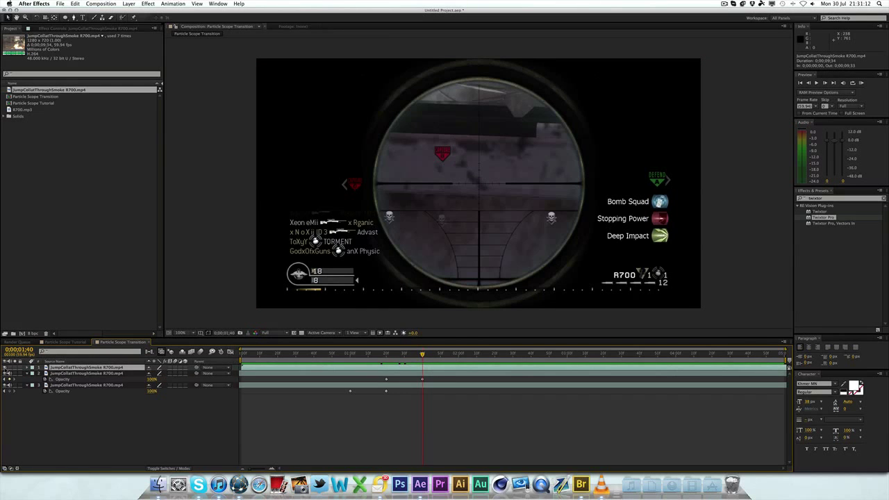
{"action": "left_click", "coordinate": [473, 373]}
{"action": "left_click_drag", "start_coordinate": [752, 368], "coordinate": [478, 366]}
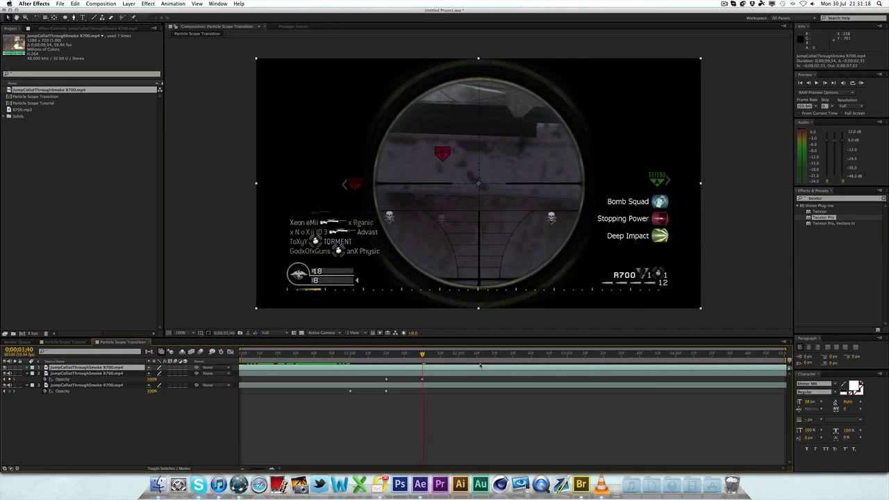
{"action": "left_click_drag", "start_coordinate": [483, 369], "coordinate": [482, 369]}
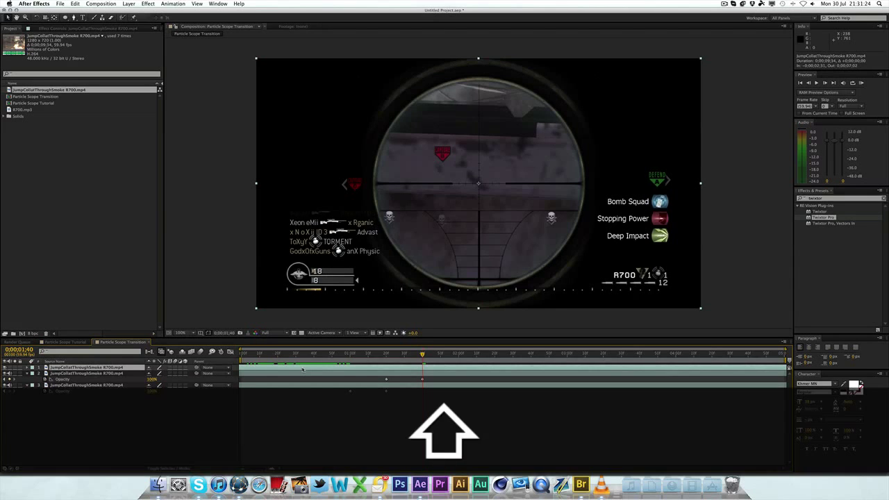
Split the moving clip layer at 0;00;01;40 and delete the part before the split.
{"action": "key", "text": "super+shift+d"}
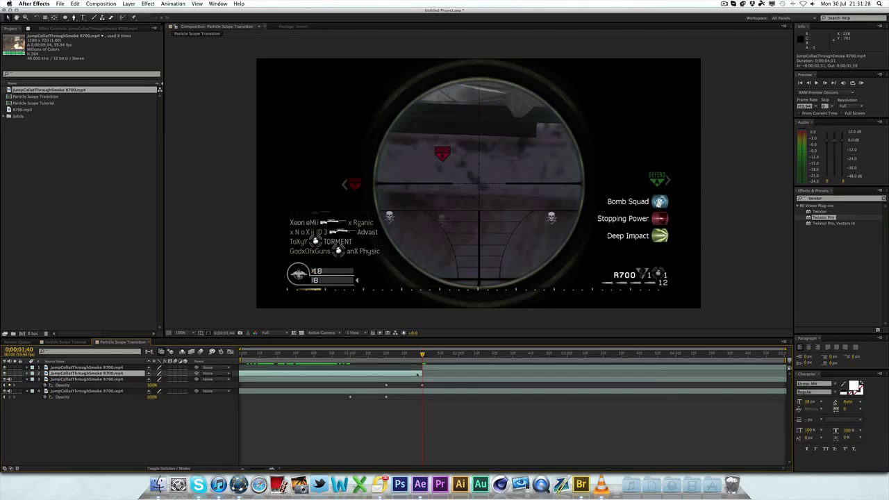
{"action": "key", "text": "Delete"}
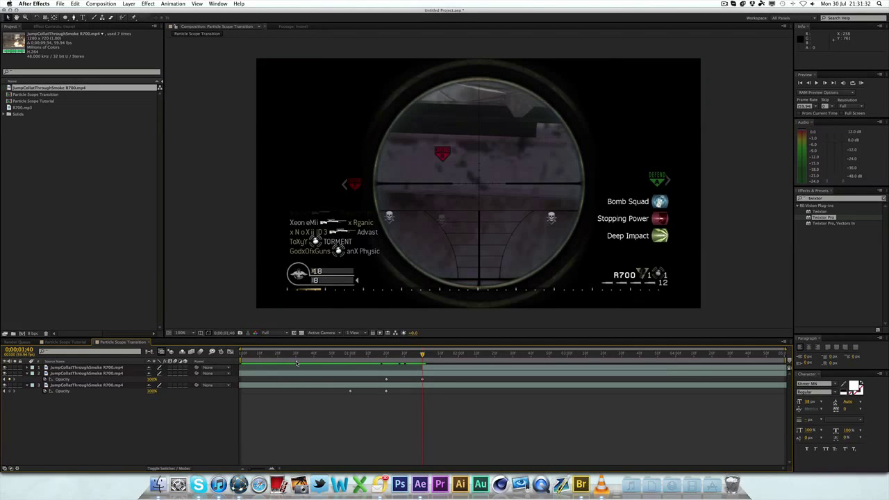
{"action": "left_click_drag", "start_coordinate": [297, 356], "coordinate": [377, 364]}
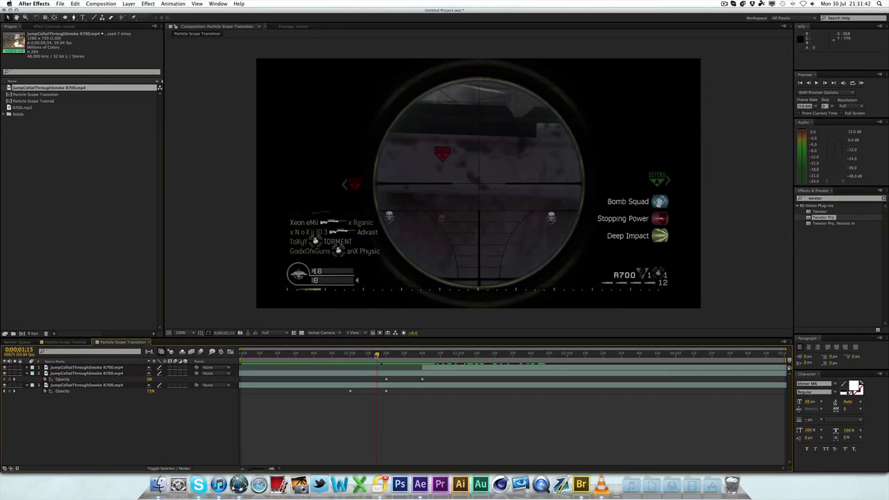
{"action": "left_click_drag", "start_coordinate": [378, 355], "coordinate": [387, 355]}
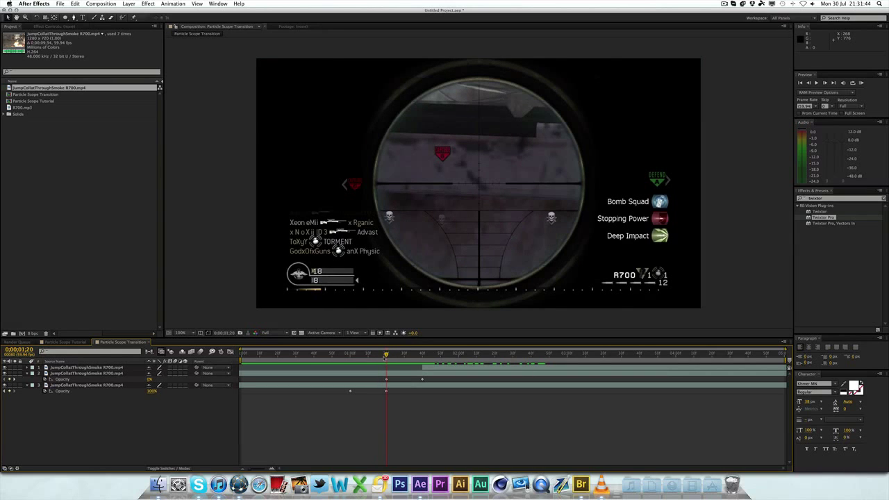
Hide the upper frozen layer and draw an ellipse mask around the scope on the bottom frozen layer, centring it on the crosshair.
{"action": "left_click", "coordinate": [5, 373]}
{"action": "left_click_drag", "start_coordinate": [394, 355], "coordinate": [404, 355]}
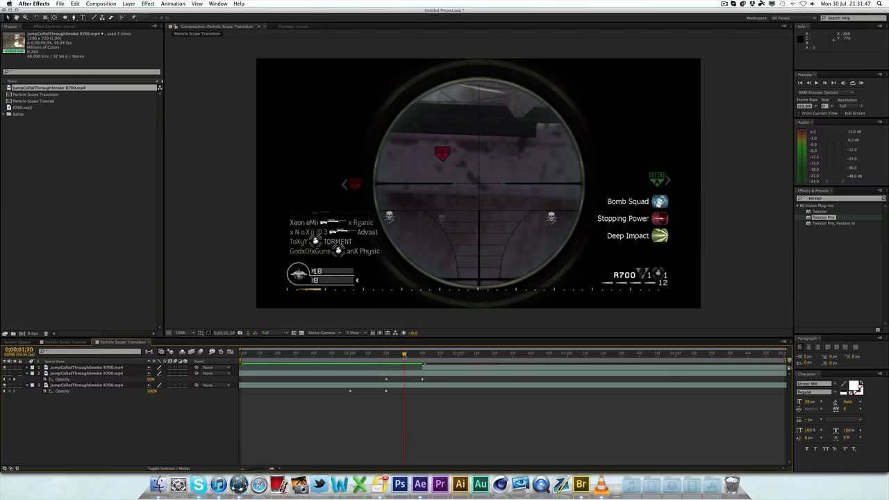
{"action": "left_click", "coordinate": [395, 389]}
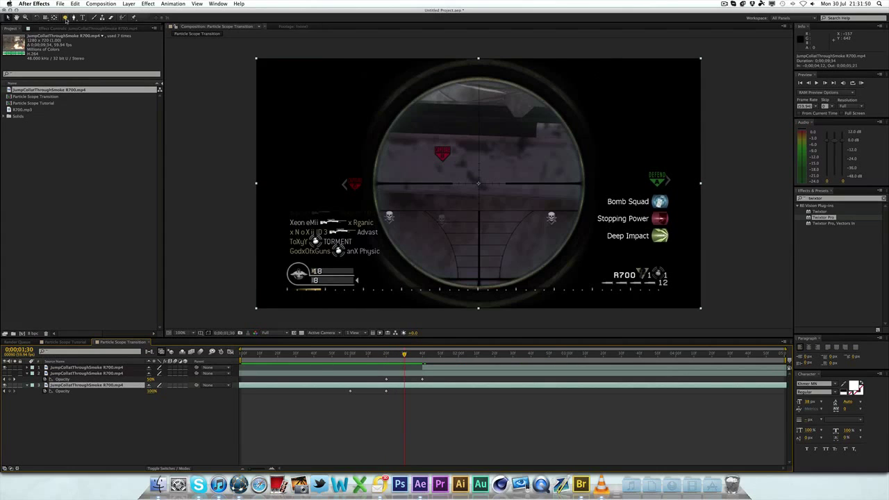
{"action": "left_click", "coordinate": [65, 17]}
{"action": "left_click", "coordinate": [96, 17]}
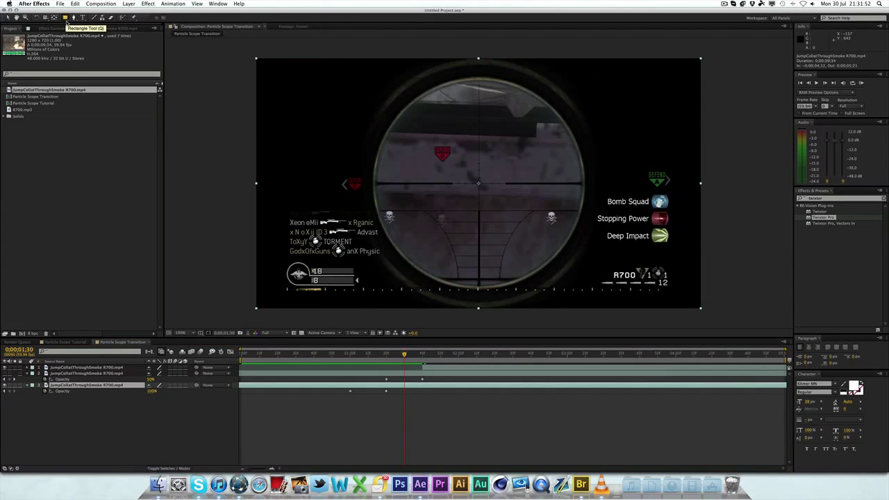
{"action": "left_click", "coordinate": [65, 17]}
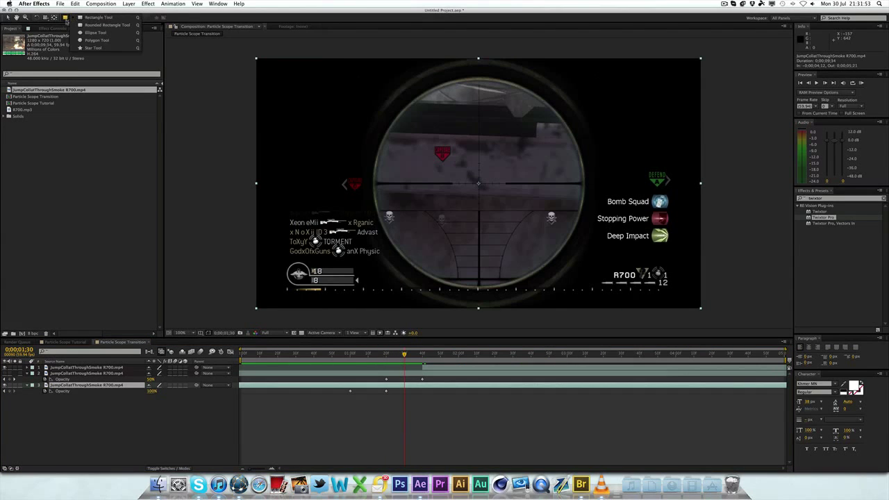
{"action": "left_click", "coordinate": [95, 32]}
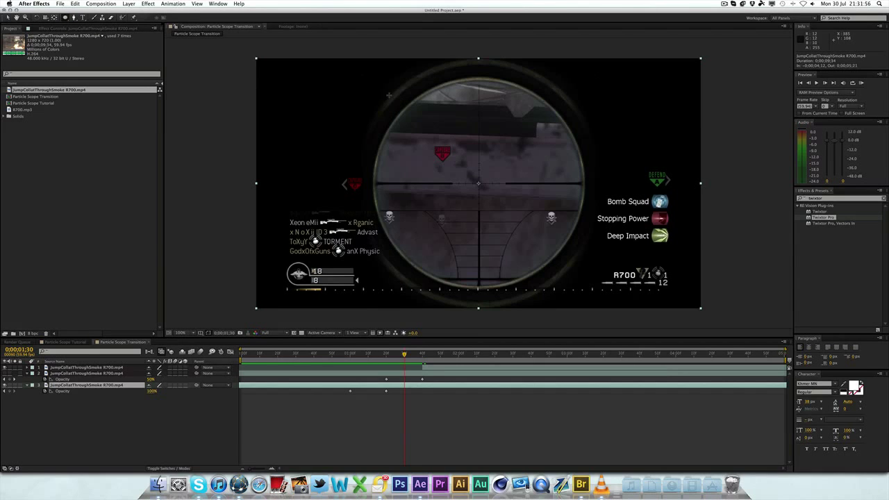
{"action": "left_click_drag", "start_coordinate": [368, 78], "coordinate": [578, 257]}
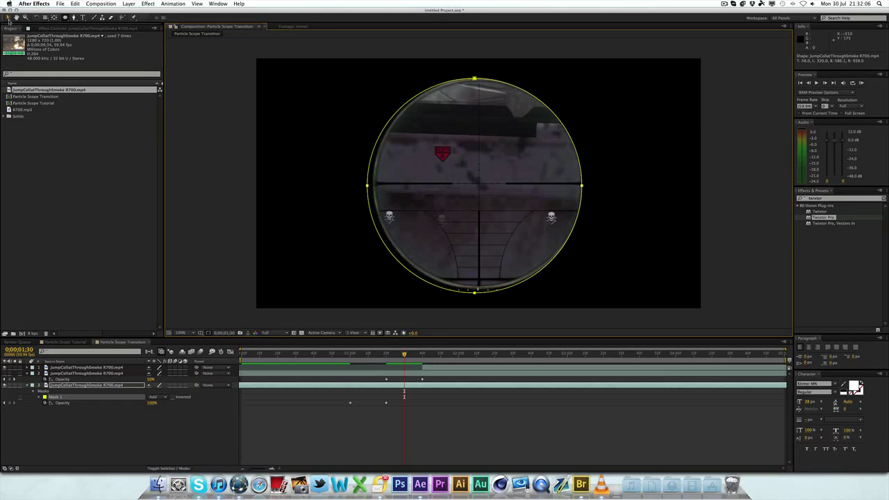
{"action": "left_click", "coordinate": [8, 19]}
{"action": "left_click_drag", "start_coordinate": [474, 78], "coordinate": [479, 76]}
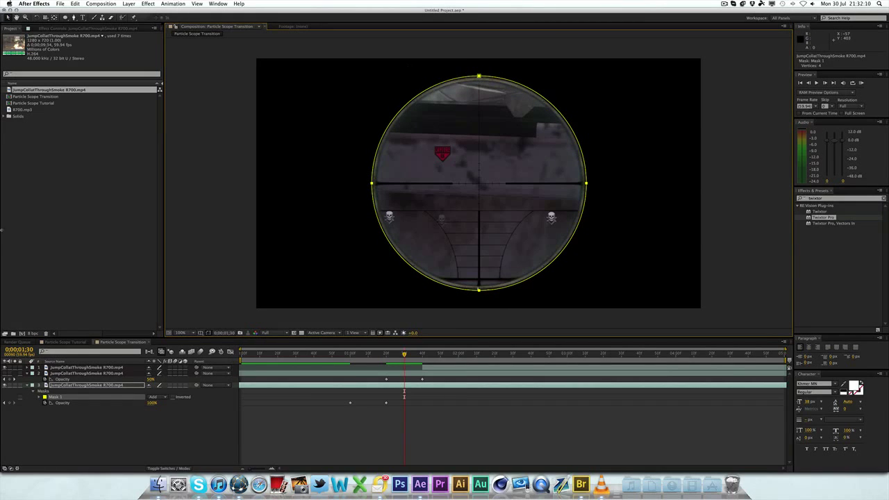
Show the unmasked frozen layer again and move it below the masked one, checking its fade.
{"action": "left_click", "coordinate": [6, 373]}
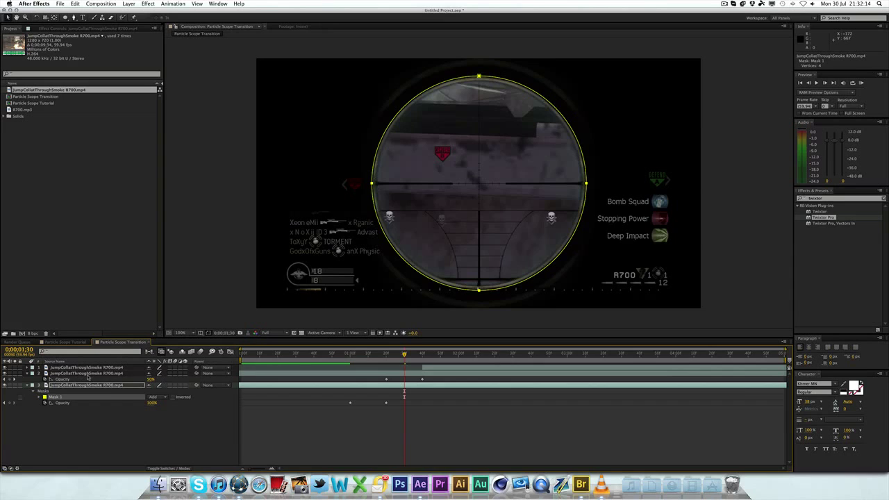
{"action": "left_click", "coordinate": [88, 375]}
{"action": "left_click_drag", "start_coordinate": [74, 375], "coordinate": [72, 406]}
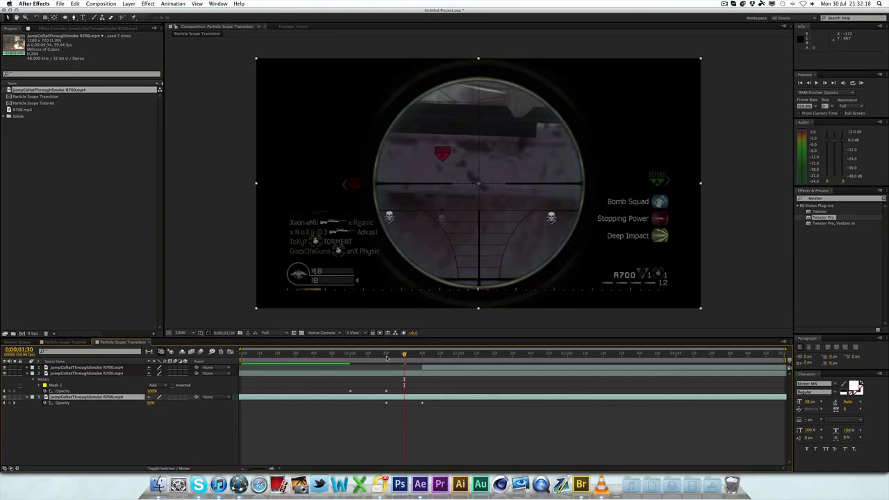
{"action": "left_click_drag", "start_coordinate": [387, 358], "coordinate": [391, 356]}
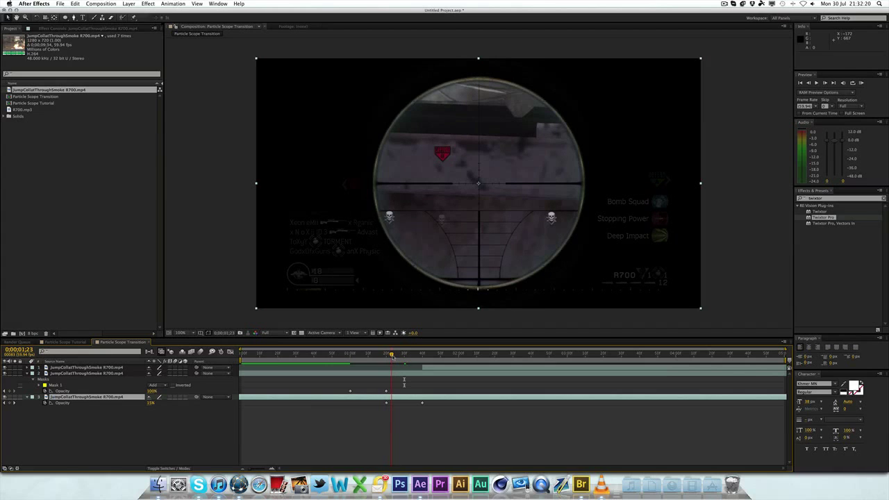
Hide the mask outline in the composition view and set the scope mask's expansion to -15 pixels.
{"action": "left_click", "coordinate": [105, 375]}
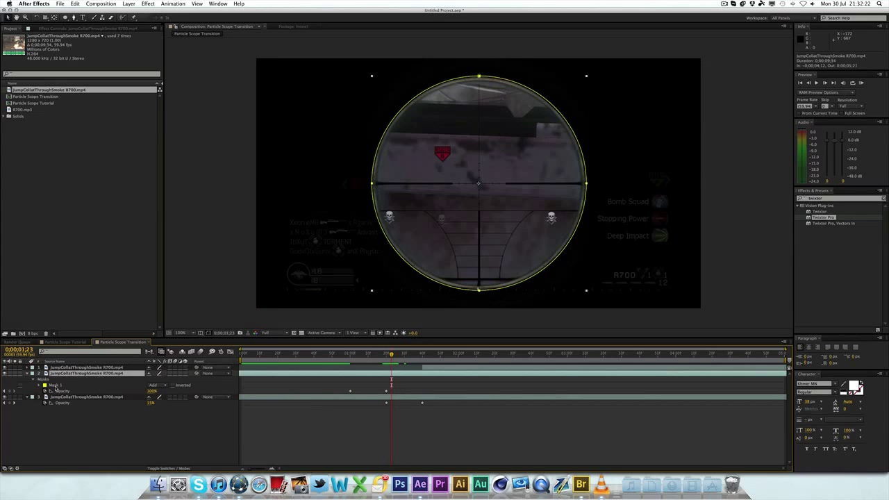
{"action": "left_click", "coordinate": [57, 386]}
{"action": "left_click", "coordinate": [39, 386]}
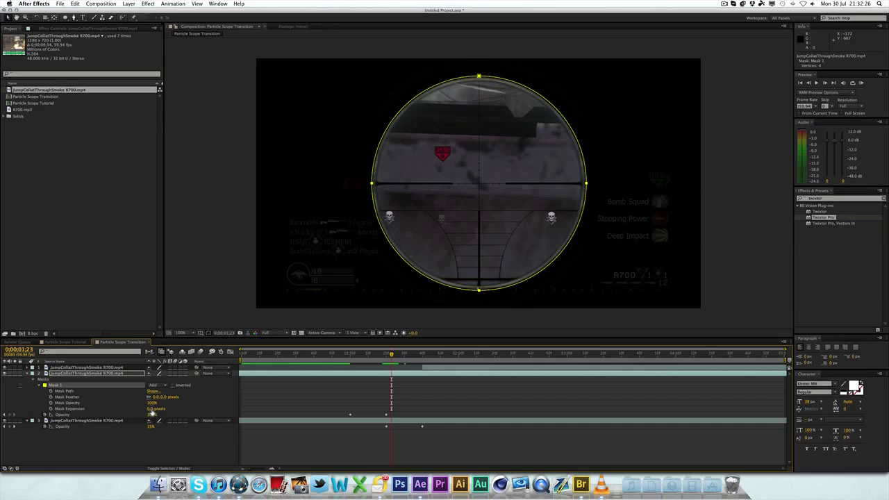
{"action": "left_click", "coordinate": [198, 302]}
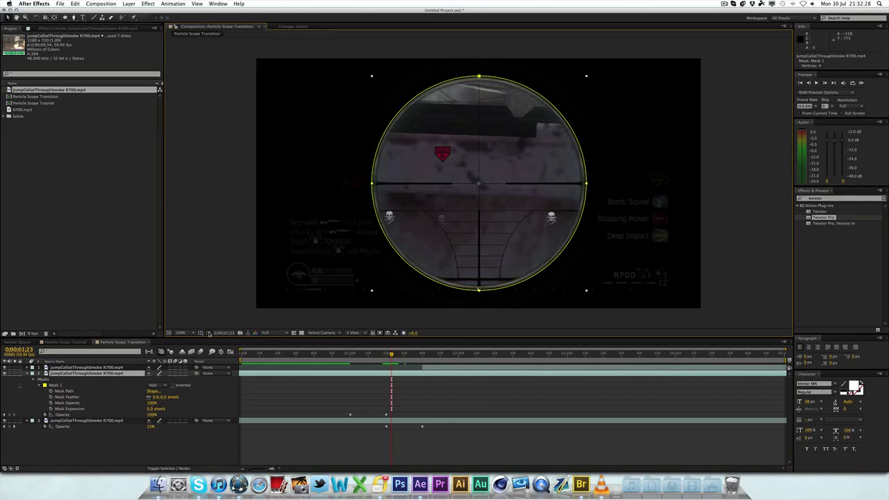
{"action": "left_click", "coordinate": [209, 333]}
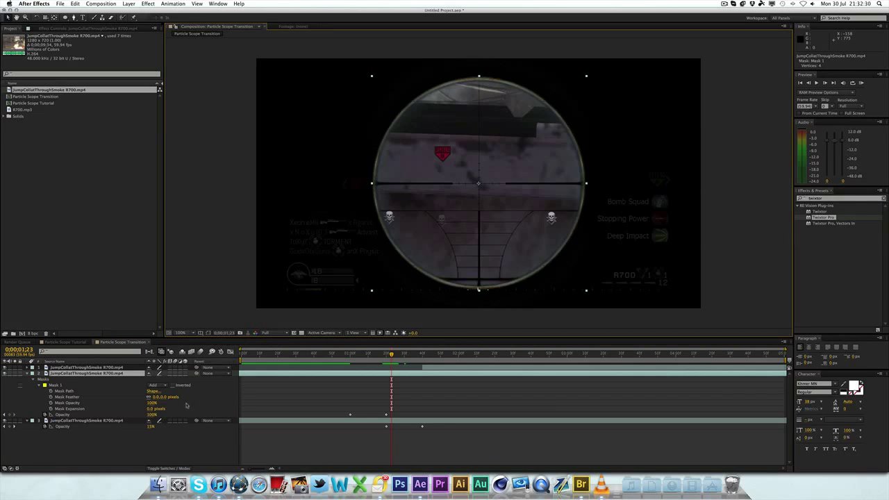
{"action": "mouse_move", "coordinate": [151, 410]}
{"action": "left_mouse_down"}
{"action": "mouse_move", "coordinate": [160, 410]}
{"action": "mouse_move", "coordinate": [143, 409]}
{"action": "left_mouse_up"}
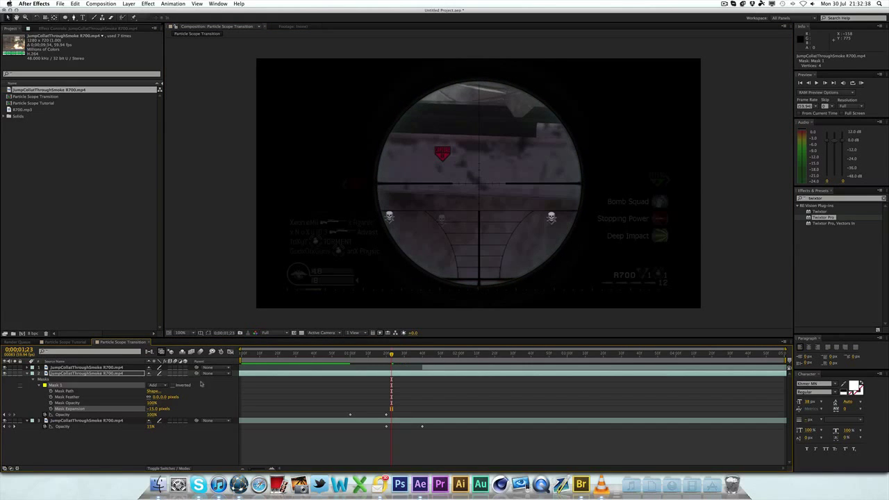
{"action": "left_click", "coordinate": [210, 253]}
{"action": "left_click", "coordinate": [178, 374]}
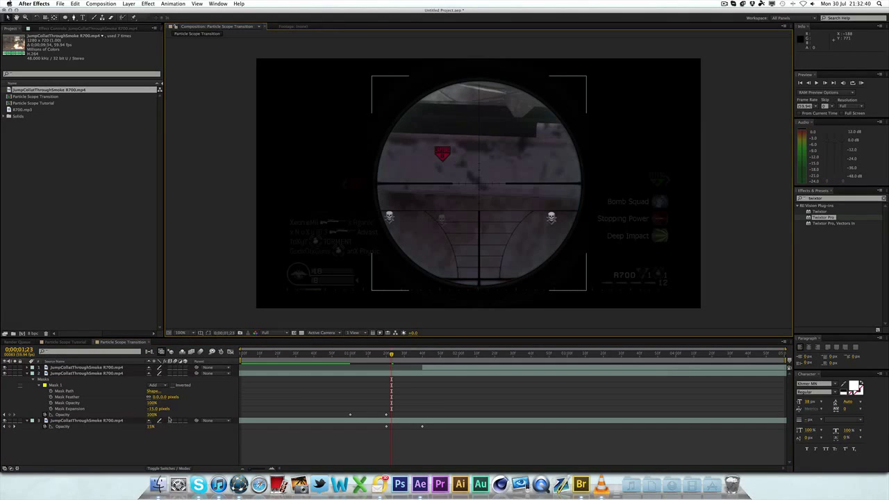
Set the scope mask's feather to 1 pixel and scrub through the composition to check the fades.
{"action": "left_click", "coordinate": [166, 397]}
{"action": "type", "text": "2"}
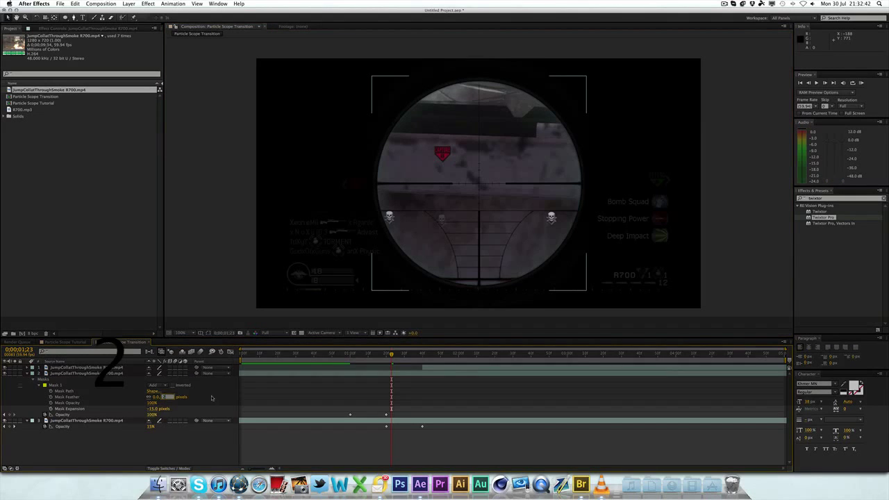
{"action": "key", "text": "Return"}
{"action": "left_click", "coordinate": [167, 397]}
{"action": "type", "text": "1"}
{"action": "key", "text": "Return"}
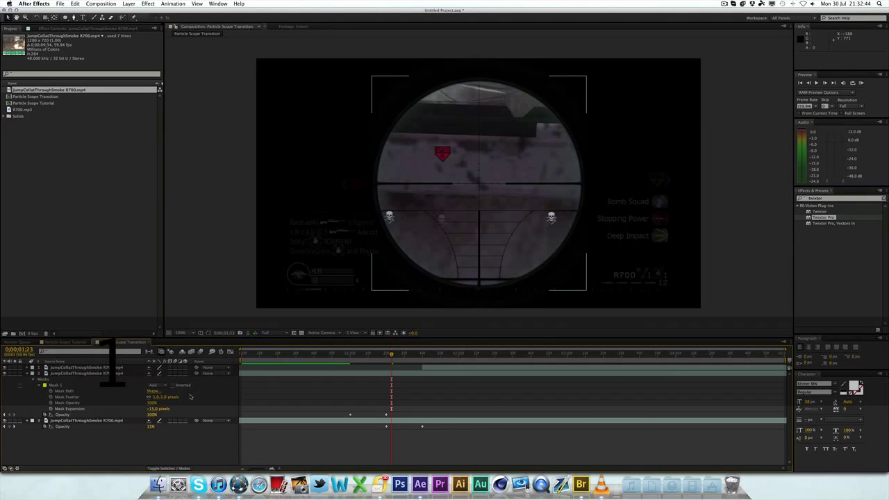
{"action": "left_click", "coordinate": [214, 296]}
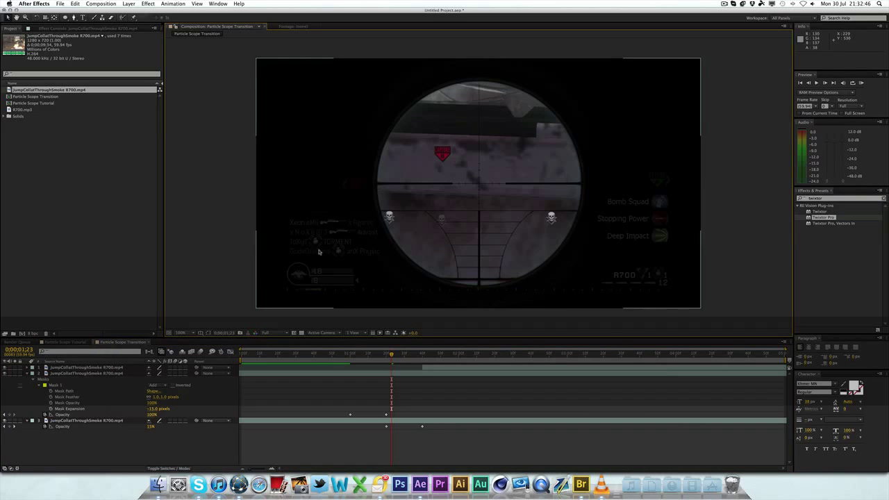
{"action": "left_click", "coordinate": [362, 355]}
{"action": "left_click_drag", "start_coordinate": [362, 354], "coordinate": [498, 346]}
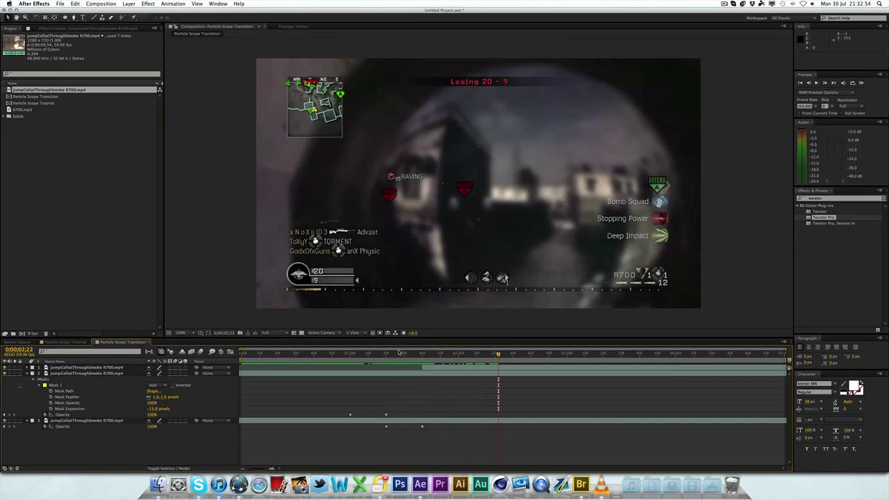
{"action": "left_click", "coordinate": [367, 354]}
Collapse the masked layer's properties and rename the unmasked frozen layer beneath it as BackPlateFF.
{"action": "left_click", "coordinate": [76, 374]}
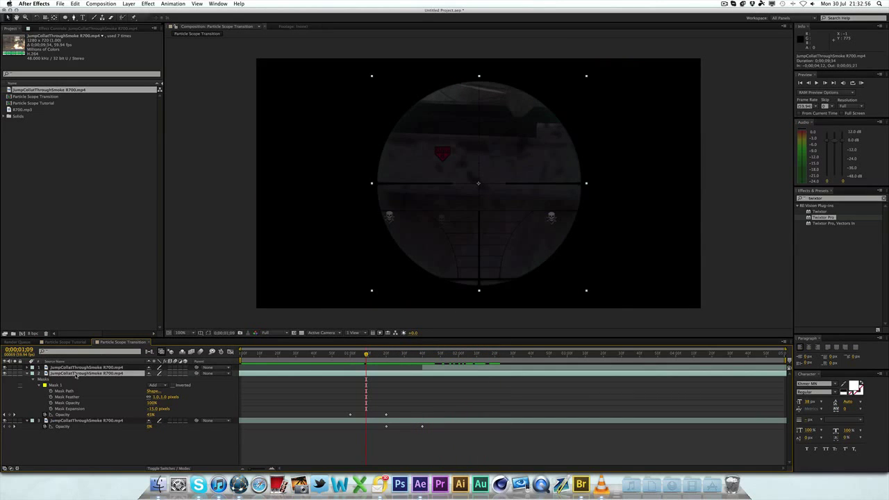
{"action": "left_click", "coordinate": [28, 374]}
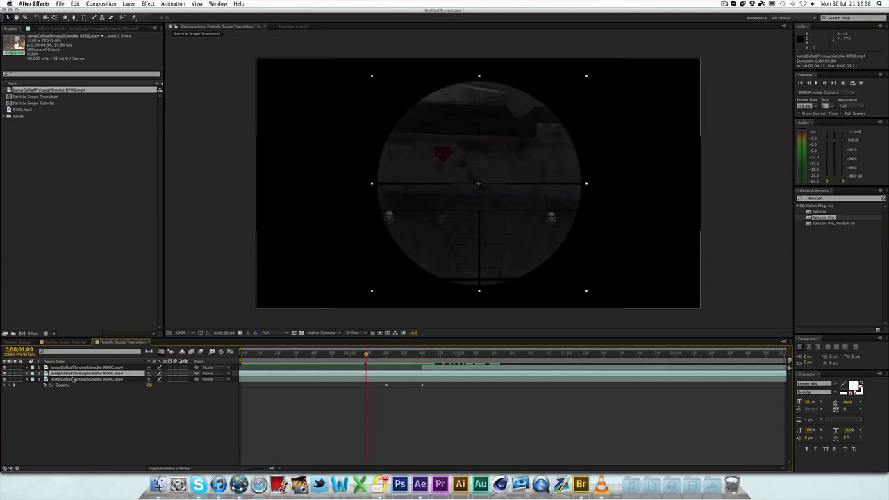
{"action": "left_click", "coordinate": [75, 379]}
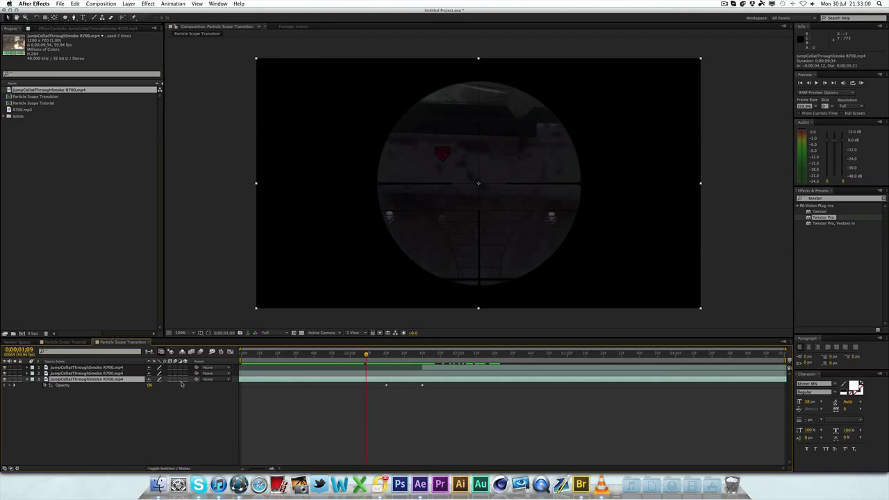
{"action": "key", "text": "Return"}
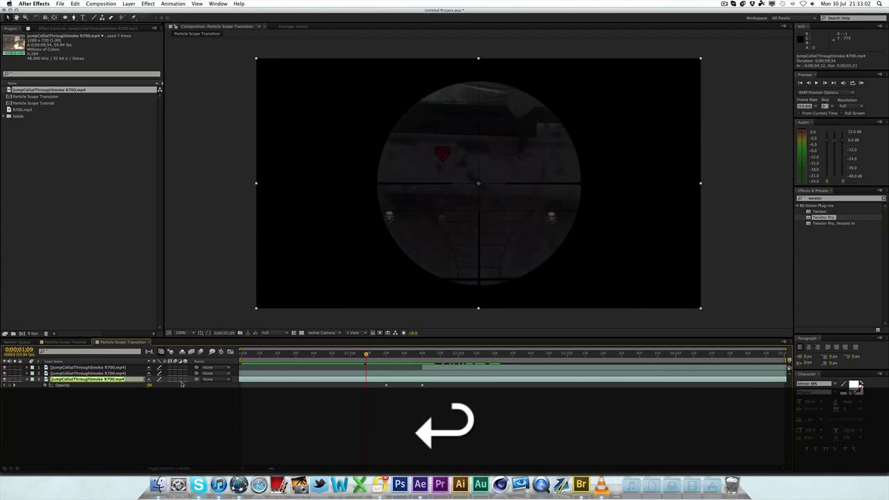
{"action": "type", "text": "BackFF"}
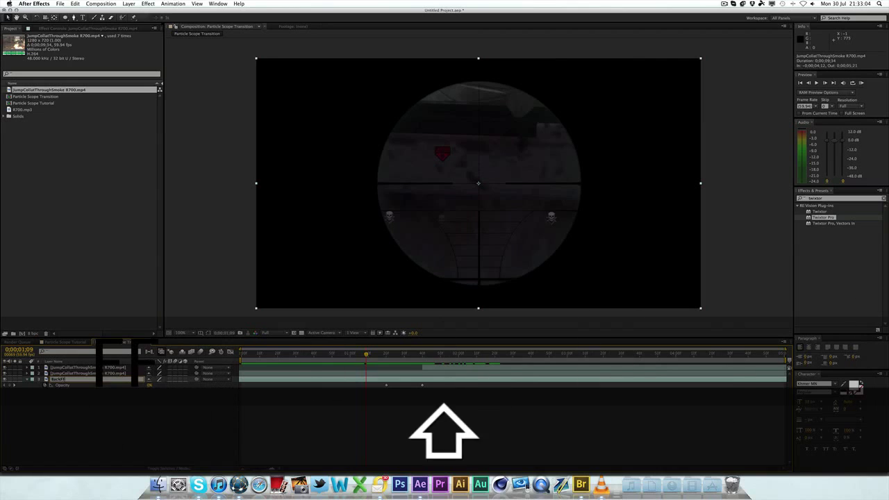
{"action": "key", "text": "Return"}
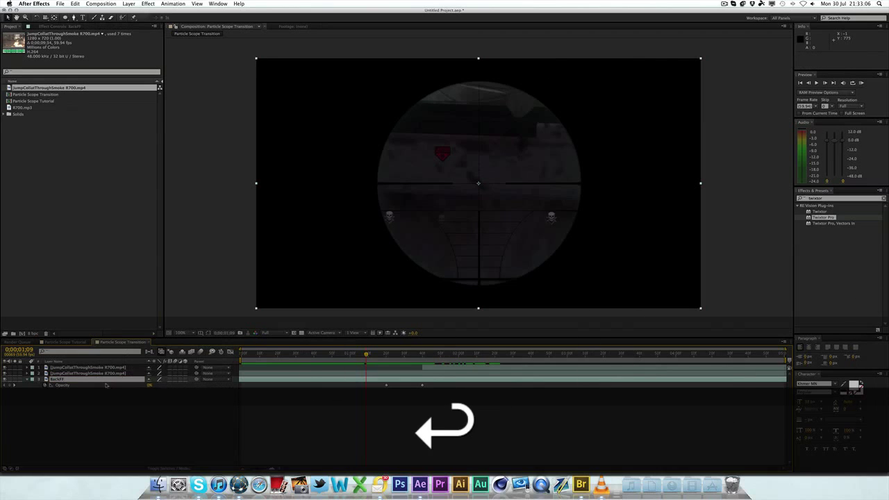
{"action": "key", "text": "Left"}
{"action": "key", "text": "Right"}
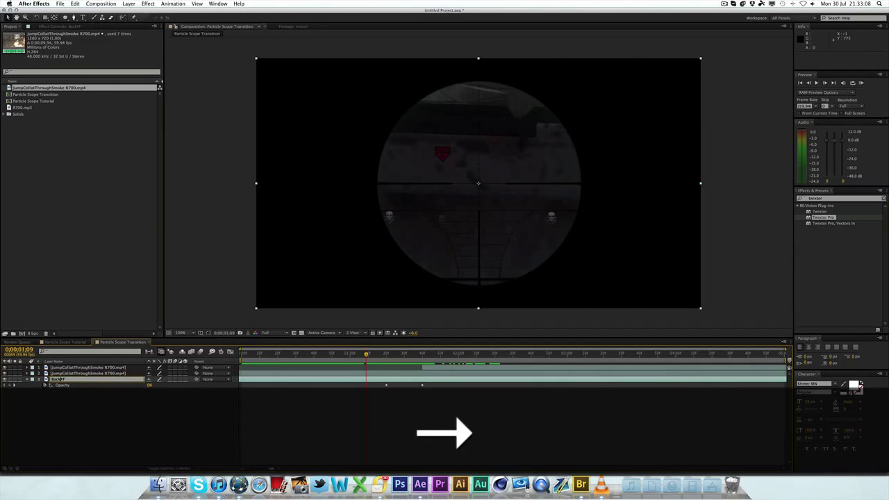
{"action": "type", "text": "Plate"}
{"action": "key", "text": "Return"}
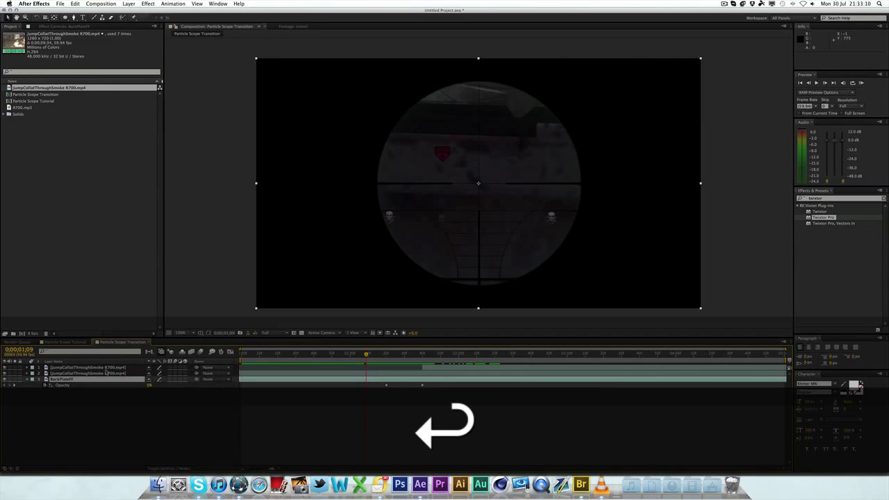
Rename the masked frozen scope layer as CirclePlateFF.
{"action": "left_click", "coordinate": [106, 373]}
{"action": "key", "text": "Return"}
{"action": "type", "text": "Circl"}
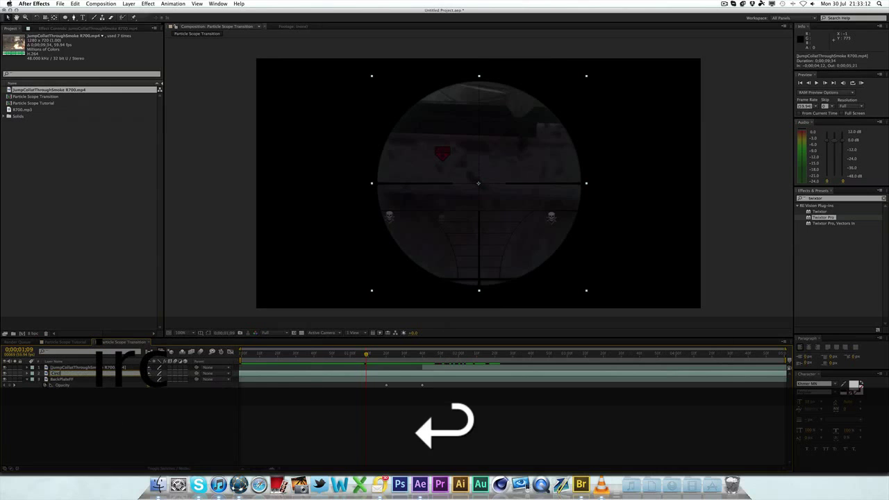
{"action": "type", "text": "ePlateFF"}
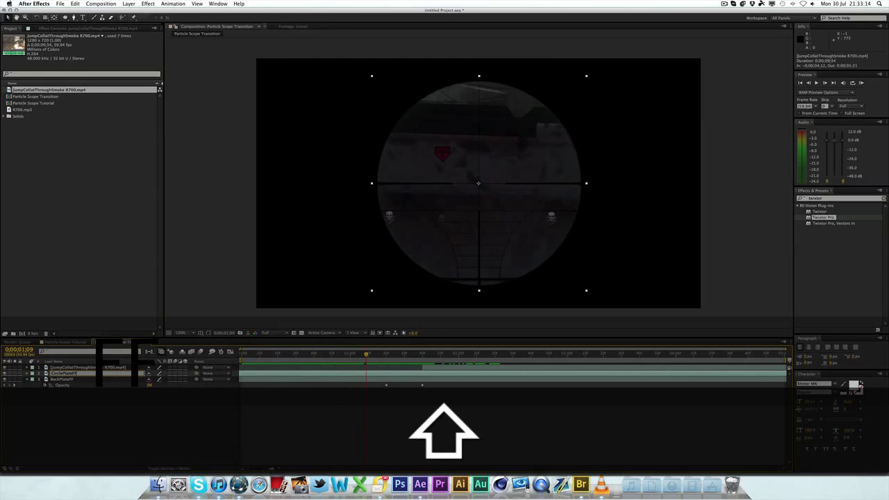
{"action": "key", "text": "Return"}
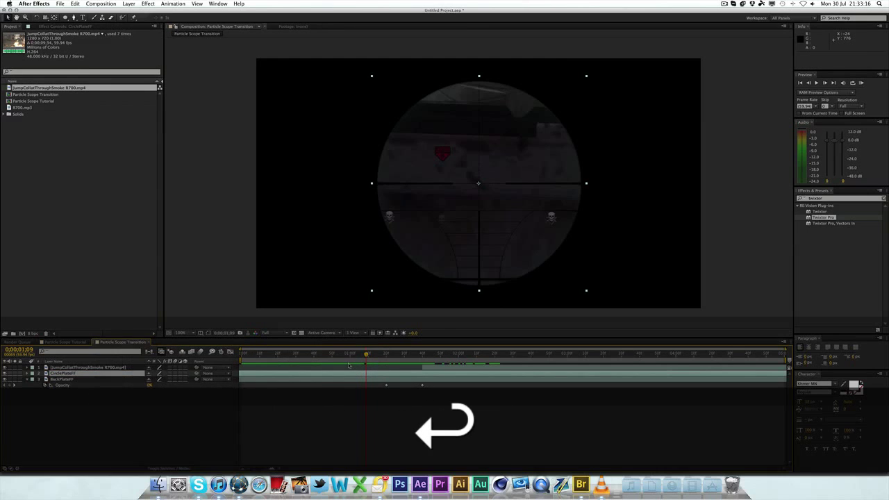
Reveal CirclePlateFF's opacity keyframes and set the current time to its first one at 0;00;01;00.
{"action": "key", "text": "u"}
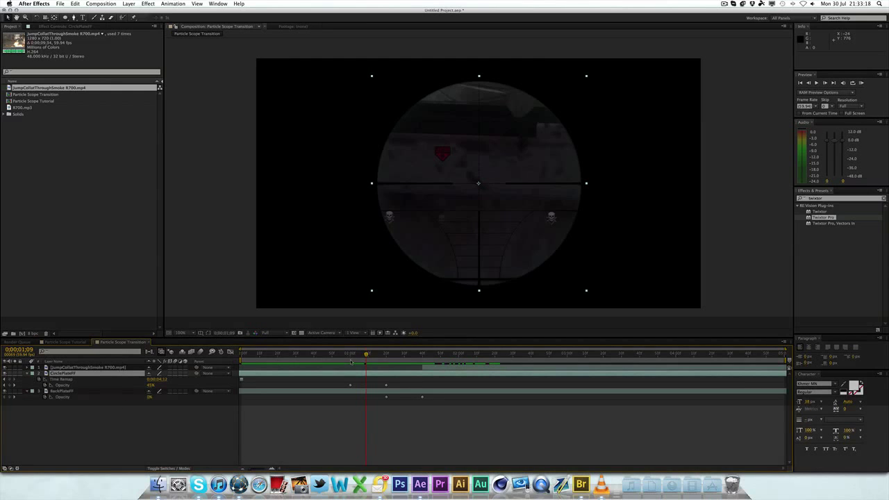
{"action": "key", "text": "u"}
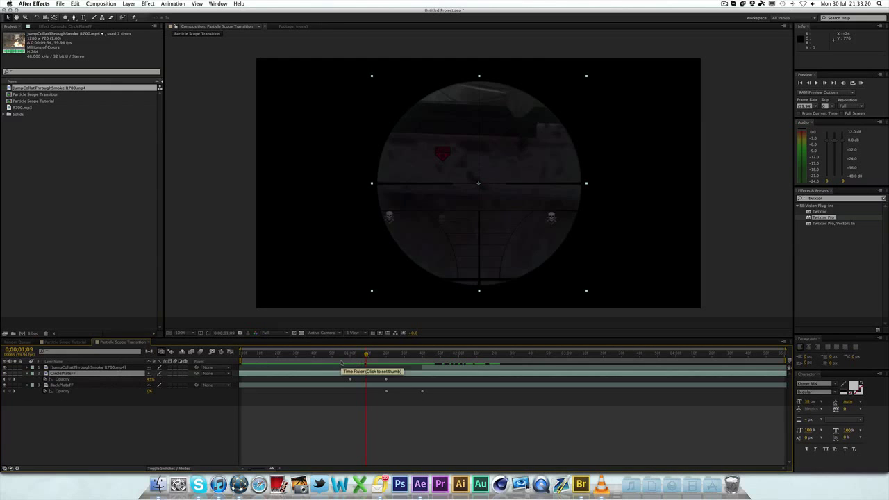
{"action": "mouse_move", "coordinate": [341, 358]}
{"action": "left_mouse_down"}
{"action": "mouse_move", "coordinate": [556, 353]}
{"action": "mouse_move", "coordinate": [351, 356]}
{"action": "left_mouse_up"}
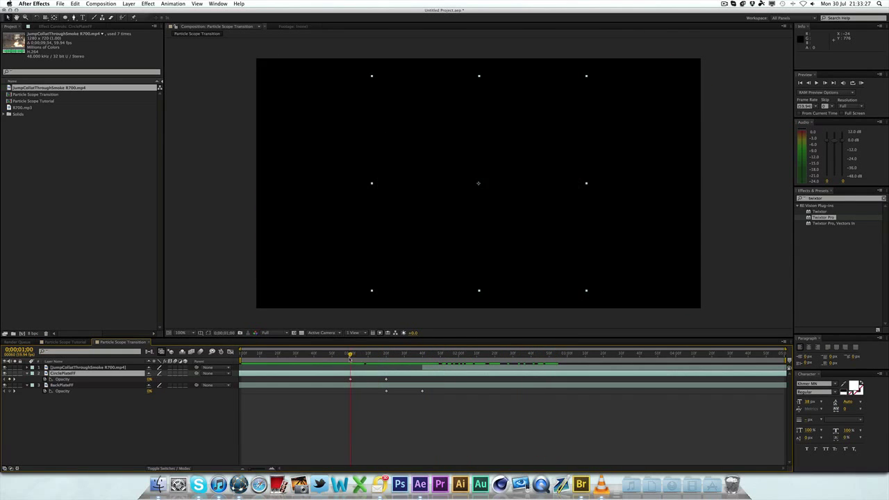
Create a new light layer of type Point named Emitter.
{"action": "left_click", "coordinate": [241, 277]}
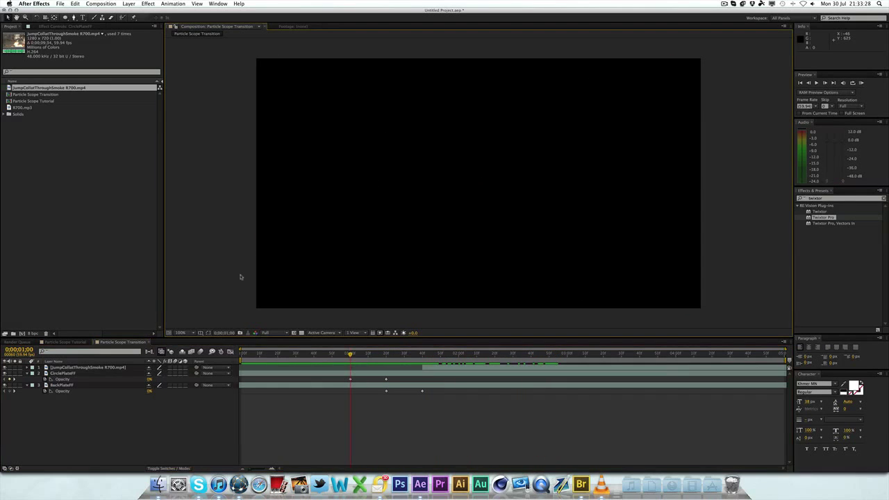
{"action": "left_click", "coordinate": [136, 7]}
{"action": "mouse_move", "coordinate": [139, 12]}
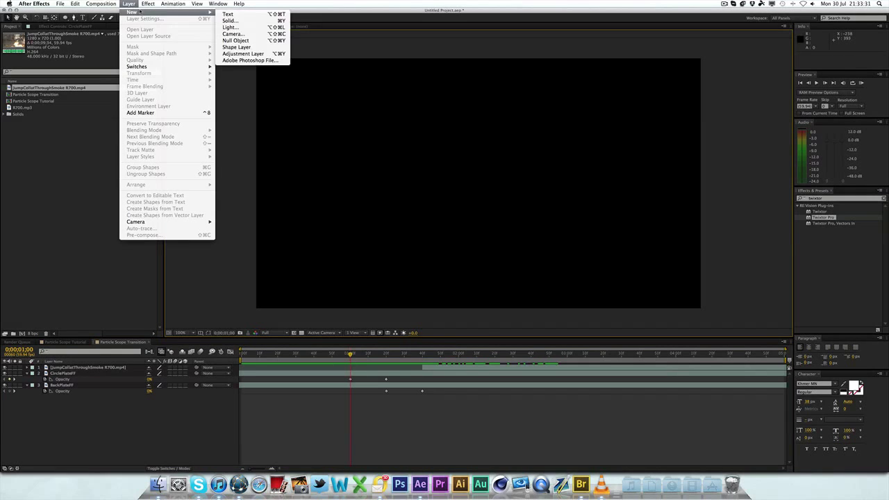
{"action": "left_click", "coordinate": [241, 29]}
{"action": "left_click", "coordinate": [457, 183]}
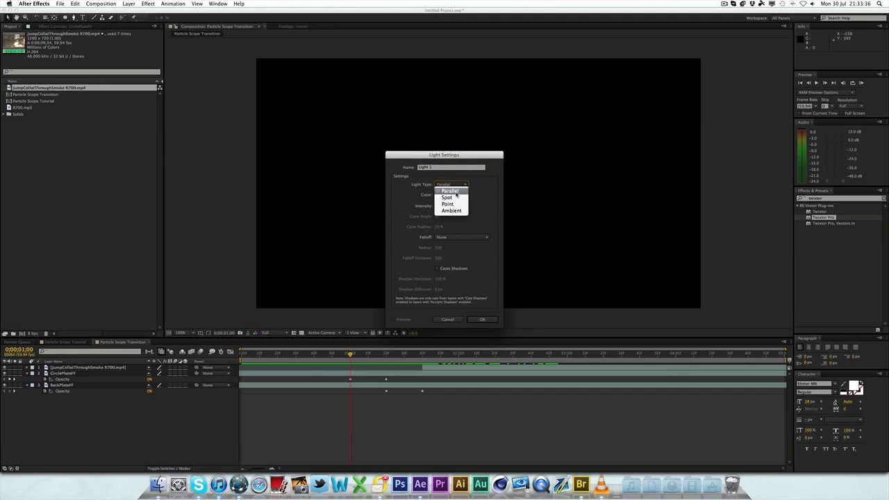
{"action": "left_click", "coordinate": [448, 198]}
{"action": "left_click", "coordinate": [444, 185]}
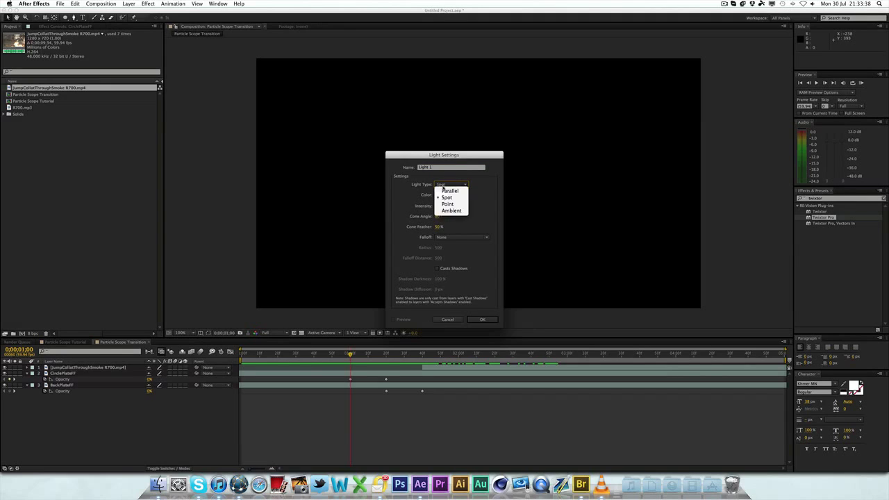
{"action": "left_click", "coordinate": [448, 203]}
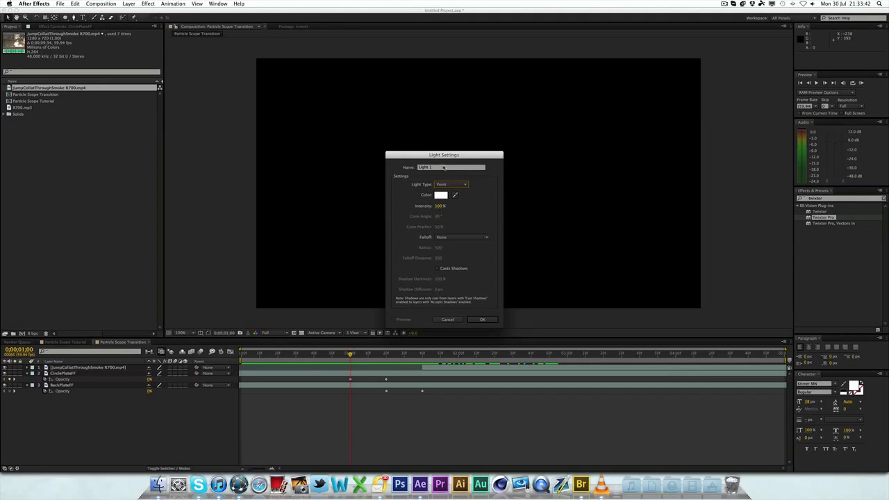
{"action": "left_click", "coordinate": [444, 167]}
{"action": "type", "text": "Emitter"}
{"action": "key", "text": "Return"}
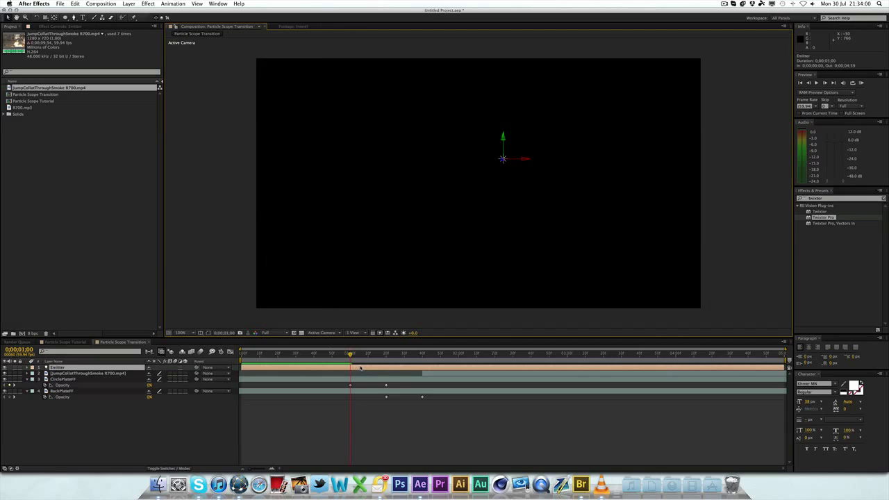
Trim the start of the Emitter light layer to 0;00;00;50.
{"action": "left_click", "coordinate": [333, 355]}
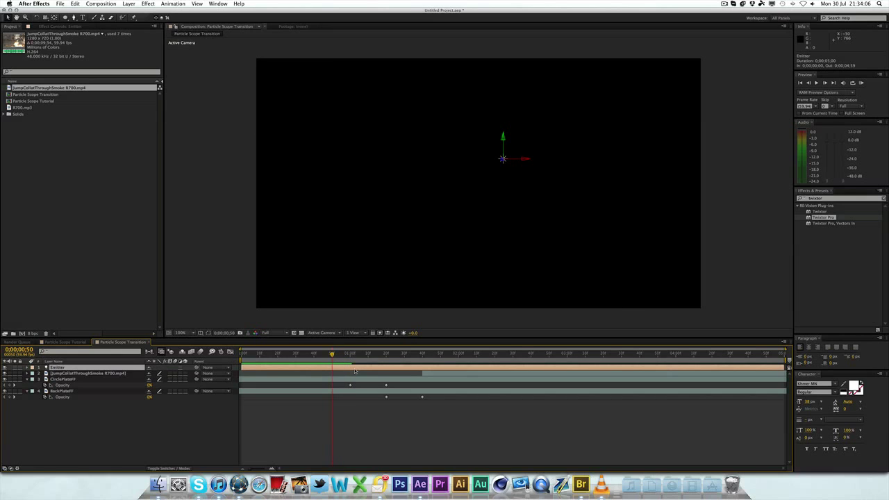
{"action": "key", "text": "alt"}
{"action": "key", "text": "alt+bracketleft"}
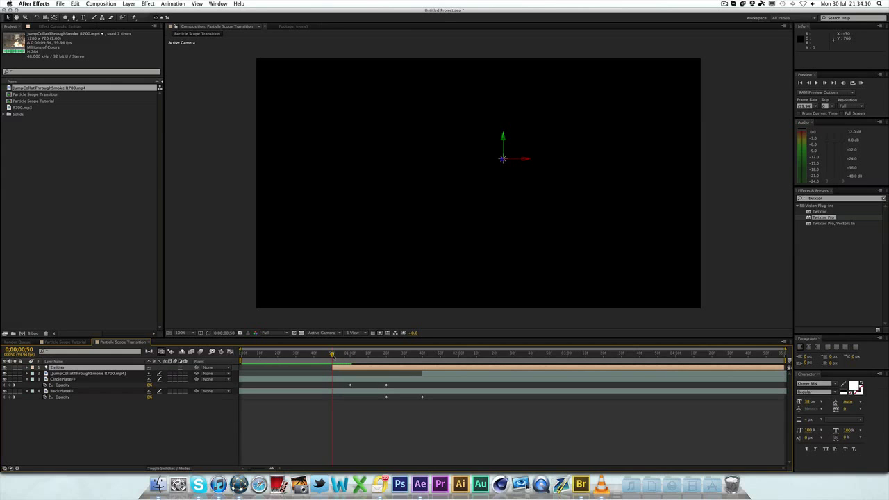
Trim the end of the Emitter light layer to 0;00;01;20 and return the current time to 0;00;01;00.
{"action": "left_click_drag", "start_coordinate": [341, 356], "coordinate": [386, 355]}
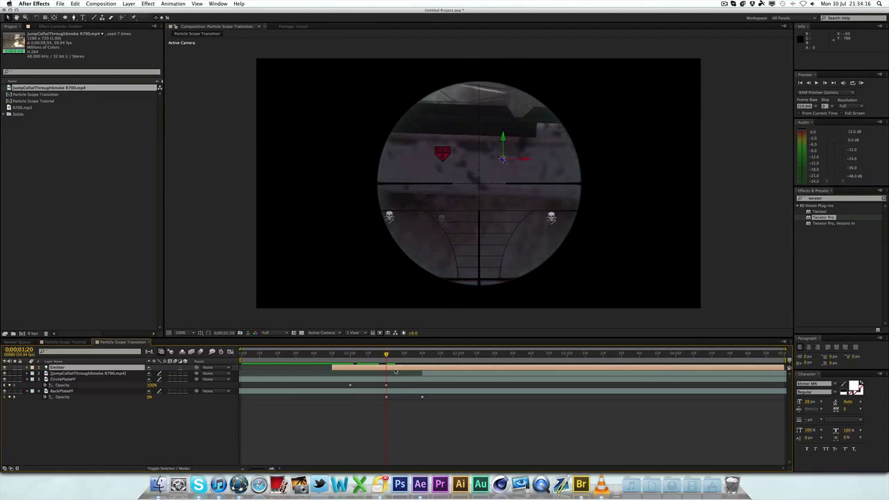
{"action": "key", "text": "alt"}
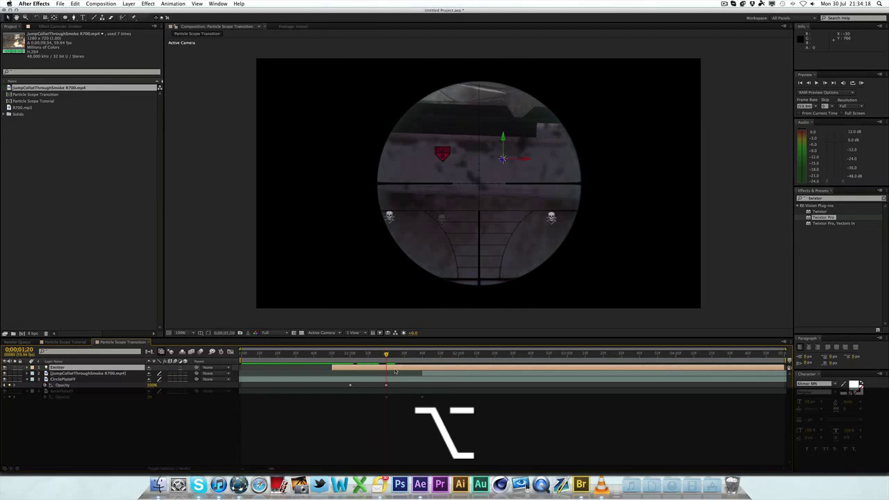
{"action": "key", "text": "alt+bracketright"}
{"action": "left_click_drag", "start_coordinate": [376, 357], "coordinate": [350, 356]}
{"action": "left_click", "coordinate": [247, 317]}
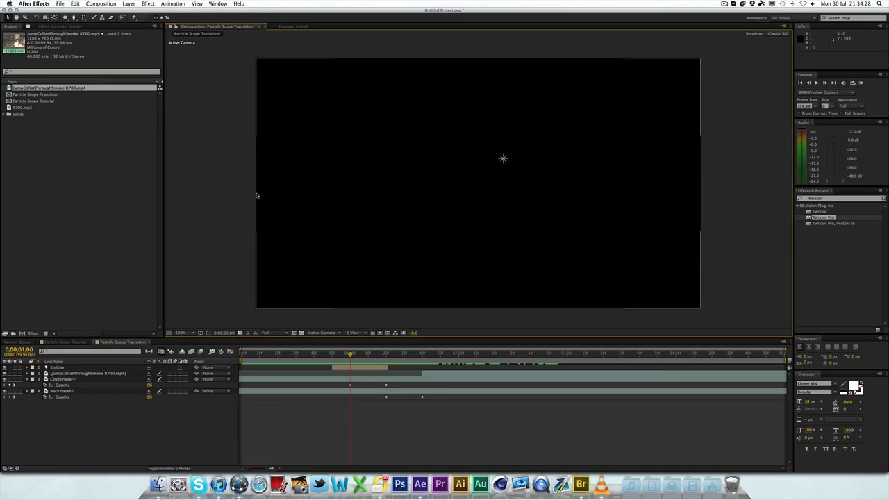
{"action": "left_click", "coordinate": [155, 2]}
{"action": "left_click", "coordinate": [235, 184]}
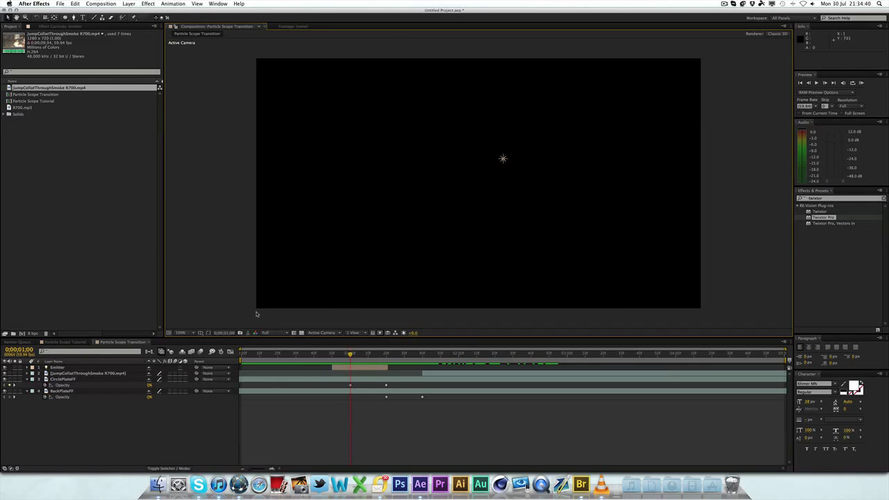
{"action": "left_click", "coordinate": [340, 365]}
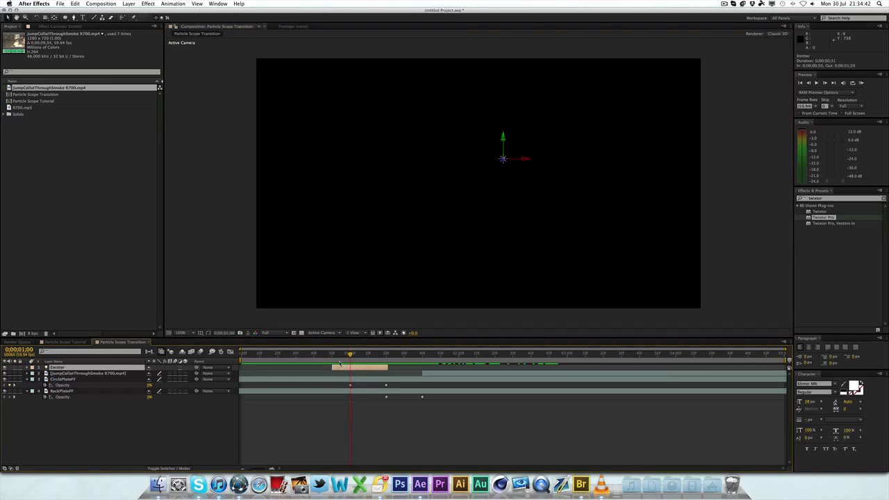
{"action": "left_click_drag", "start_coordinate": [339, 356], "coordinate": [346, 356]}
{"action": "left_click", "coordinate": [268, 309]}
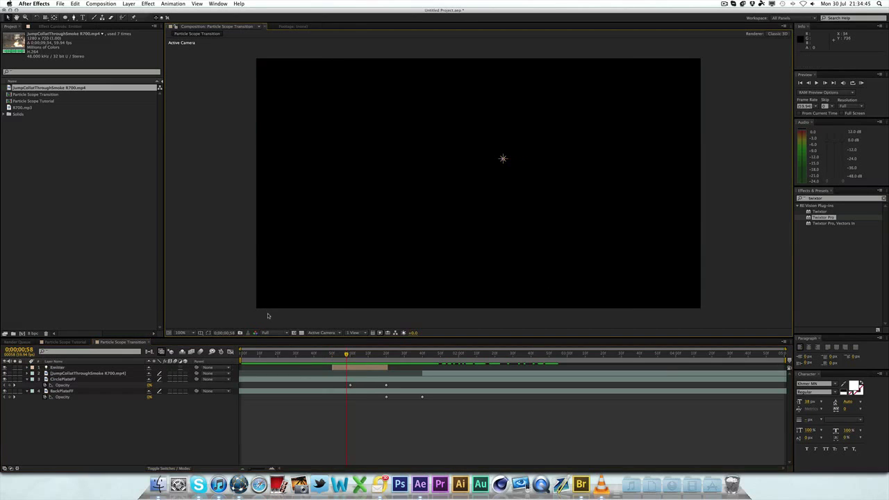
{"action": "left_click", "coordinate": [362, 368]}
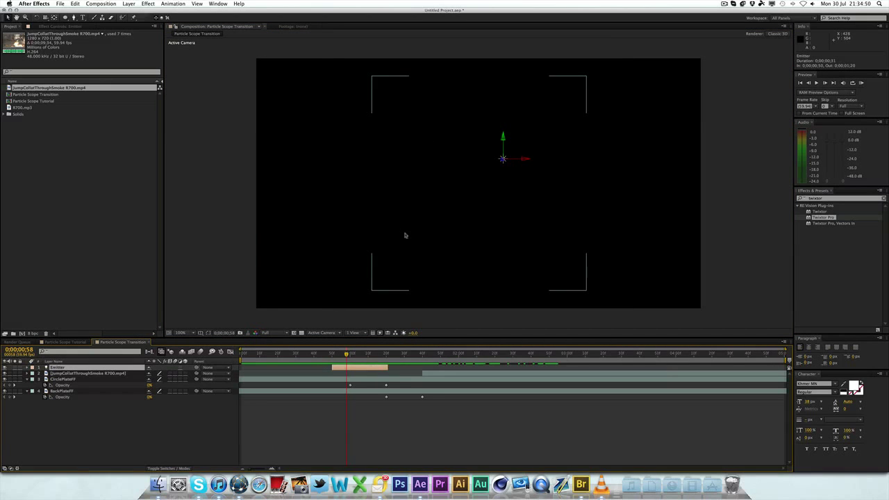
Turn on the mask outline display in the composition view to see CirclePlateFF's circular mask, then deselect the layer.
{"action": "left_click", "coordinate": [348, 380]}
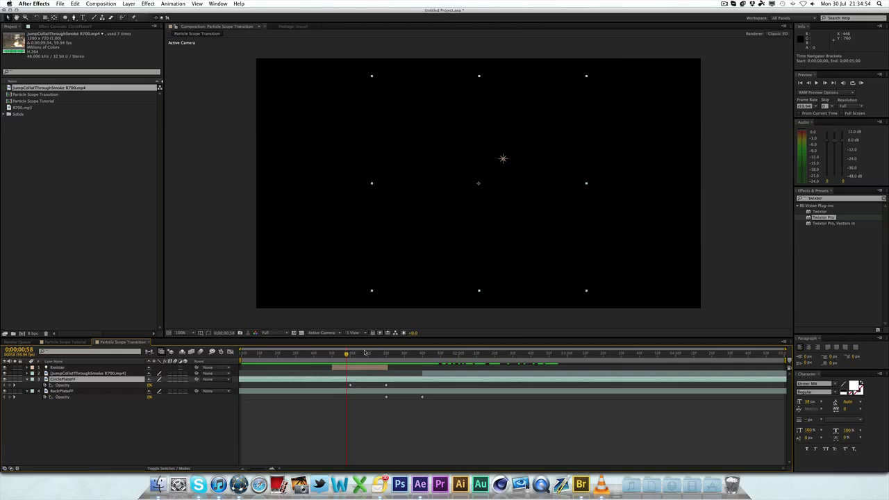
{"action": "left_click", "coordinate": [209, 332]}
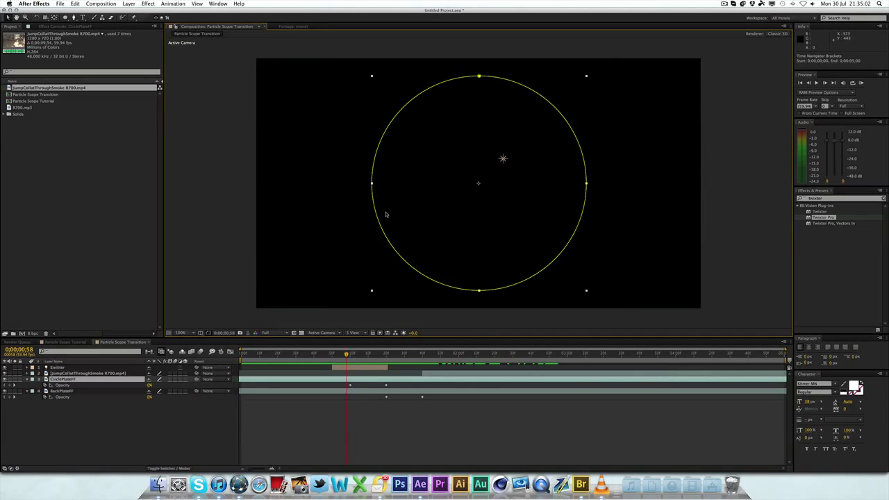
{"action": "left_click", "coordinate": [218, 293]}
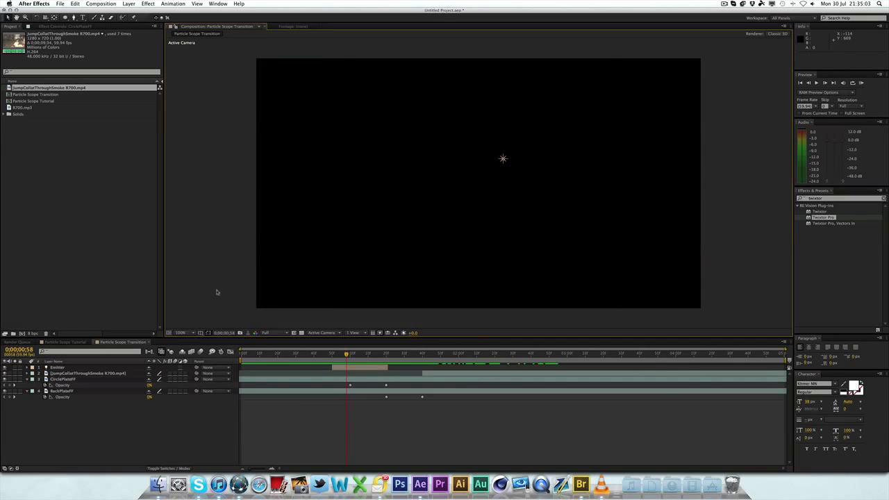
Create a black 1280 × 720 px solid layer named Particles.
{"action": "left_click", "coordinate": [130, 5]}
{"action": "mouse_move", "coordinate": [139, 13]}
{"action": "left_click", "coordinate": [239, 20]}
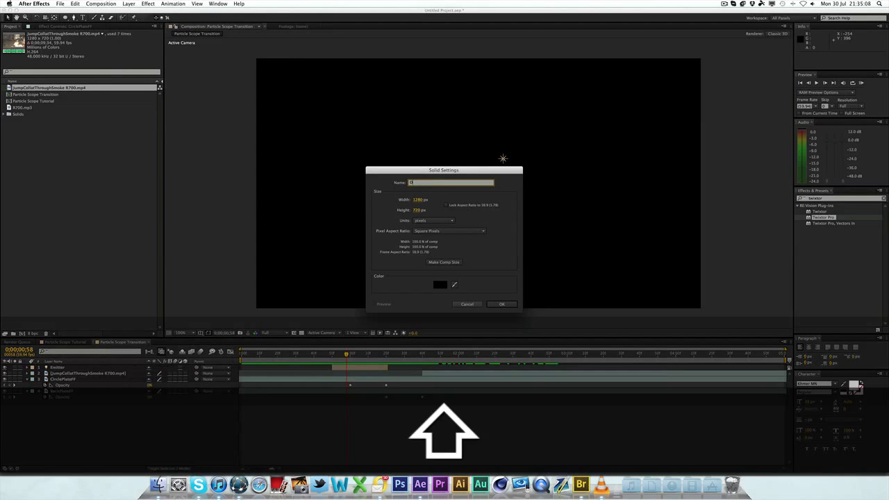
{"action": "type", "text": "Particles"}
{"action": "key", "text": "Return"}
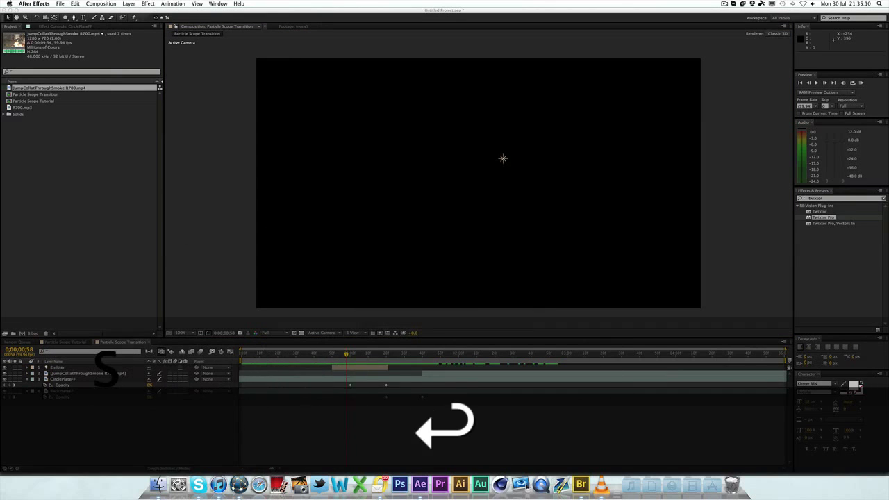
Trim the Particles layer to run from 0;00;00;50 to 0;00;01;20, and return the current time to 0;00;01;00.
{"action": "left_click", "coordinate": [333, 354], "text": "shift"}
{"action": "key", "text": "alt+bracketleft"}
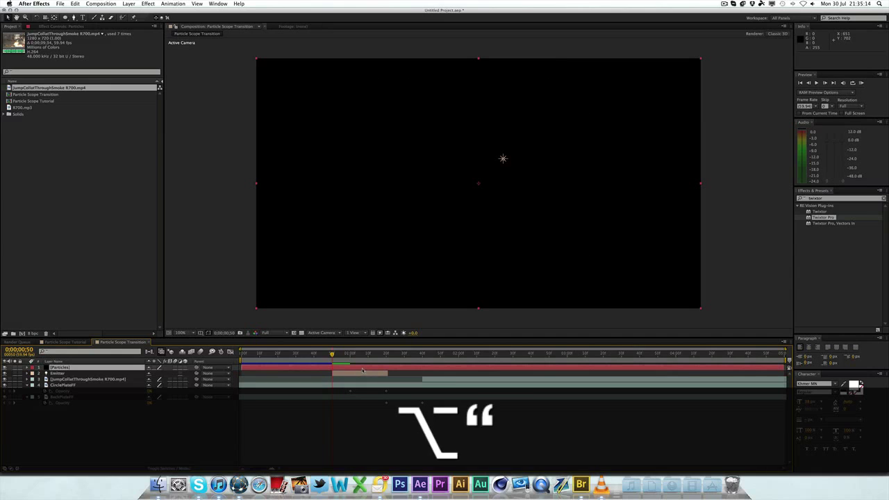
{"action": "left_click", "coordinate": [390, 358], "text": "shift"}
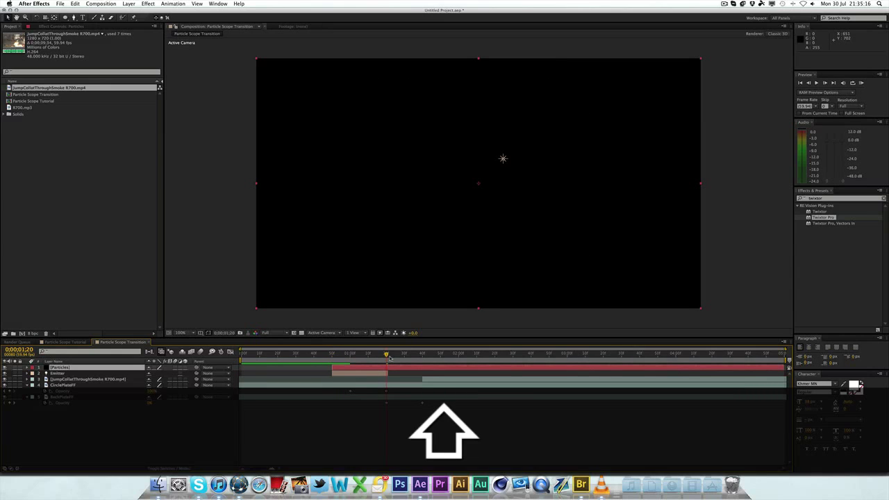
{"action": "key", "text": "alt+bracketright"}
{"action": "left_click_drag", "start_coordinate": [360, 356], "coordinate": [350, 356]}
Apply the Trapcode Particular effect to the Particles layer and set its Emitter Type to Light(s).
{"action": "left_click", "coordinate": [149, 3]}
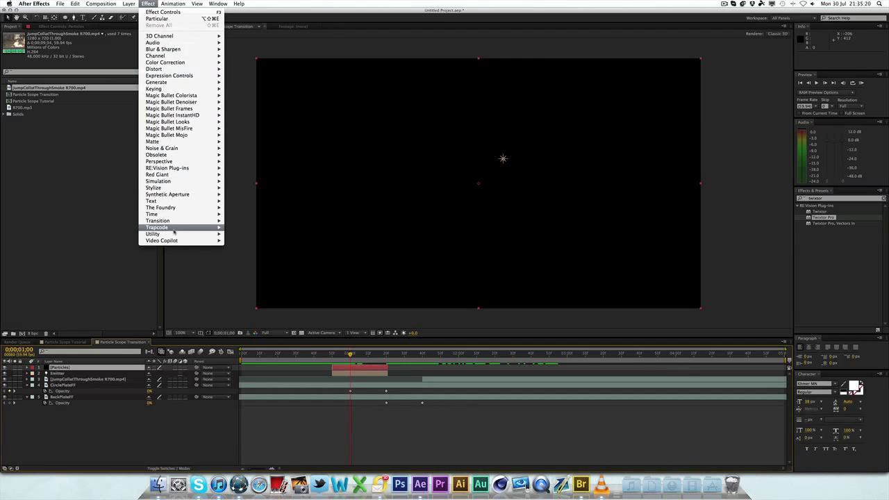
{"action": "mouse_move", "coordinate": [226, 236]}
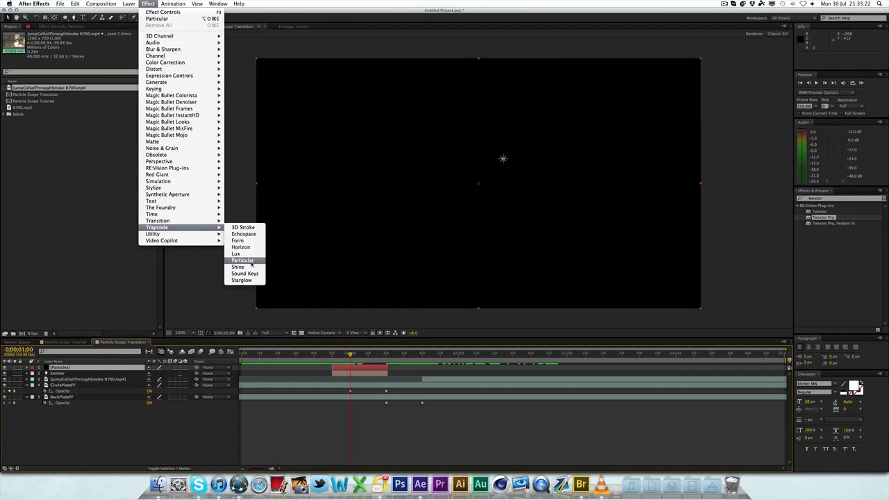
{"action": "left_click", "coordinate": [243, 260]}
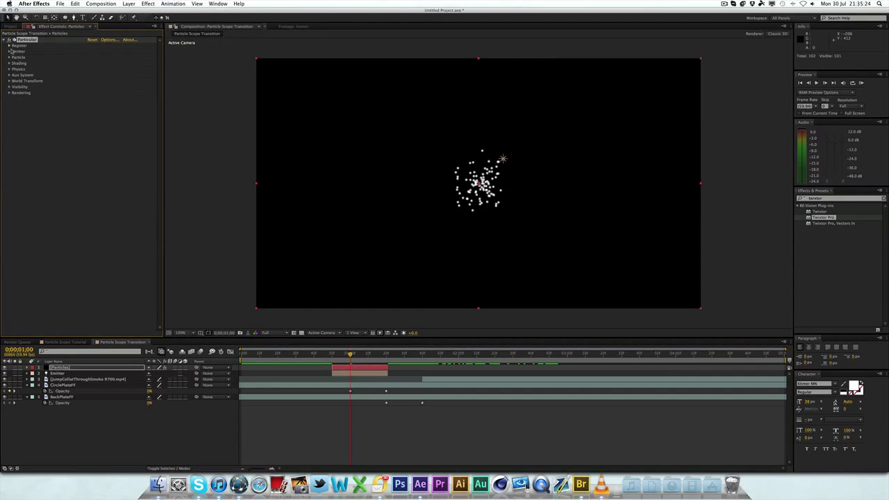
{"action": "left_click", "coordinate": [10, 51]}
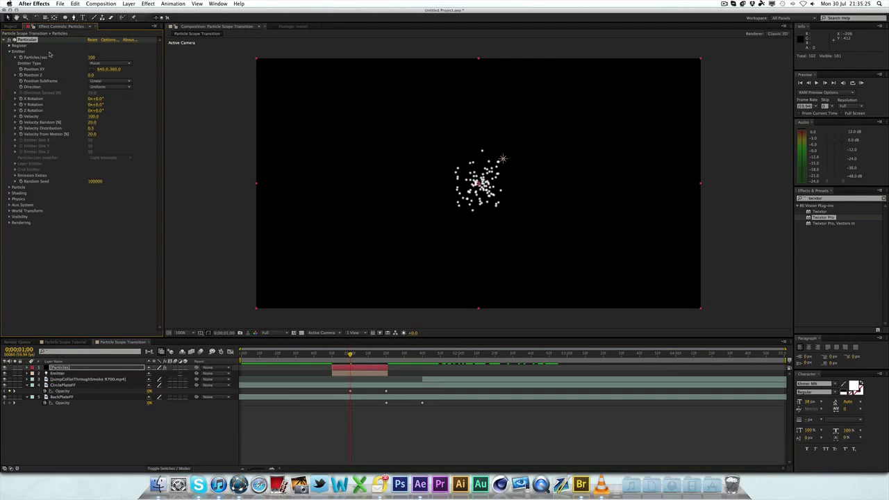
{"action": "left_click", "coordinate": [109, 64]}
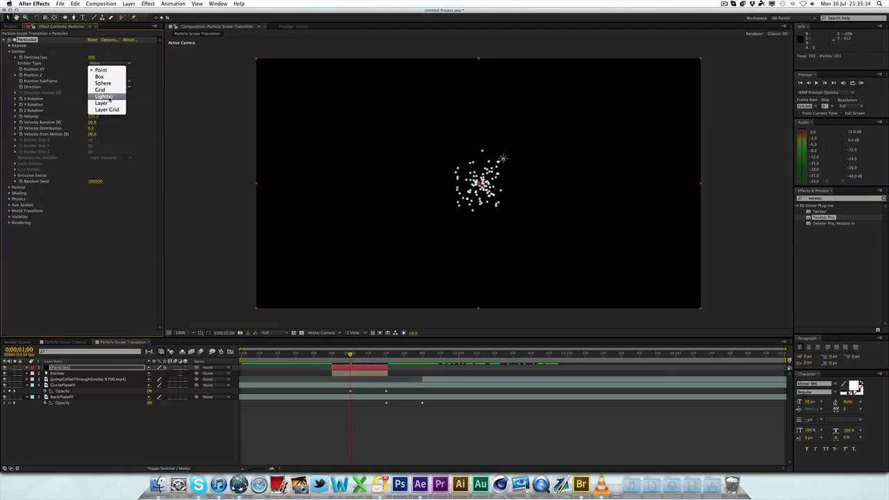
{"action": "left_click", "coordinate": [104, 97]}
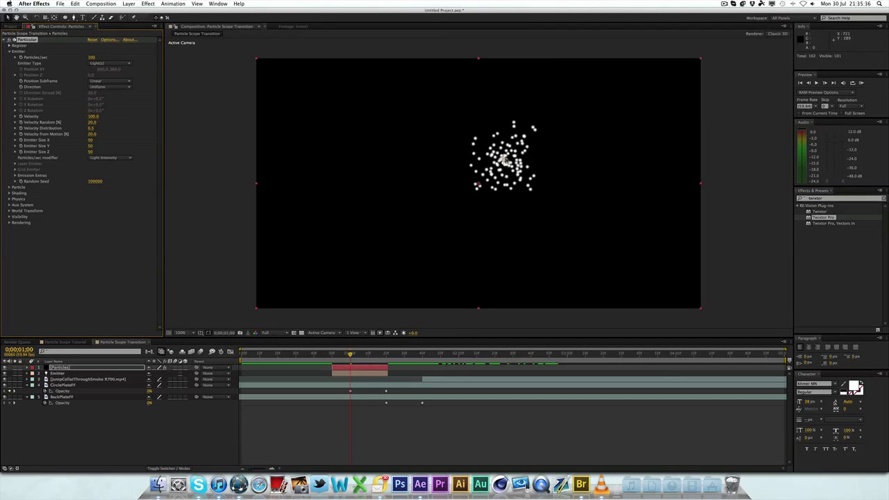
Hide the Particles layer in the composition.
{"action": "left_click", "coordinate": [91, 374]}
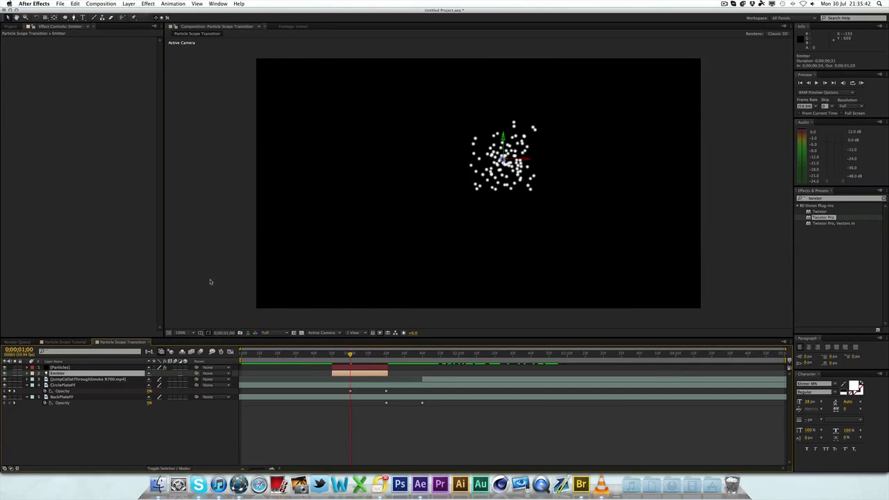
{"action": "left_click", "coordinate": [72, 367]}
{"action": "left_click", "coordinate": [5, 367]}
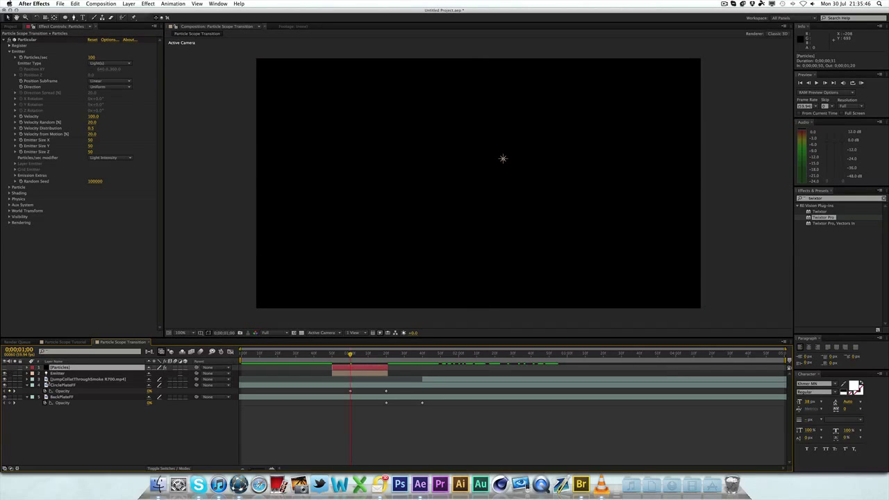
Reveal the mask properties of CirclePlateFF and copy the Mask Path of its circular mask.
{"action": "left_click", "coordinate": [69, 374]}
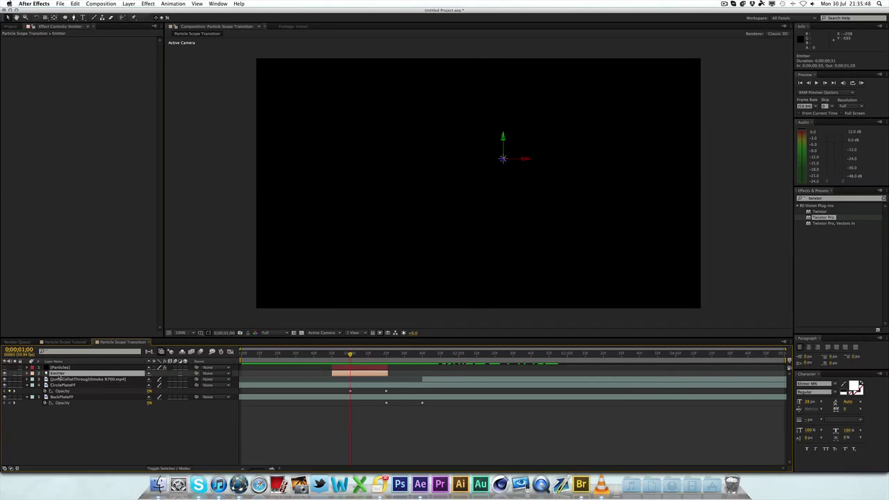
{"action": "key", "text": "apostrophe"}
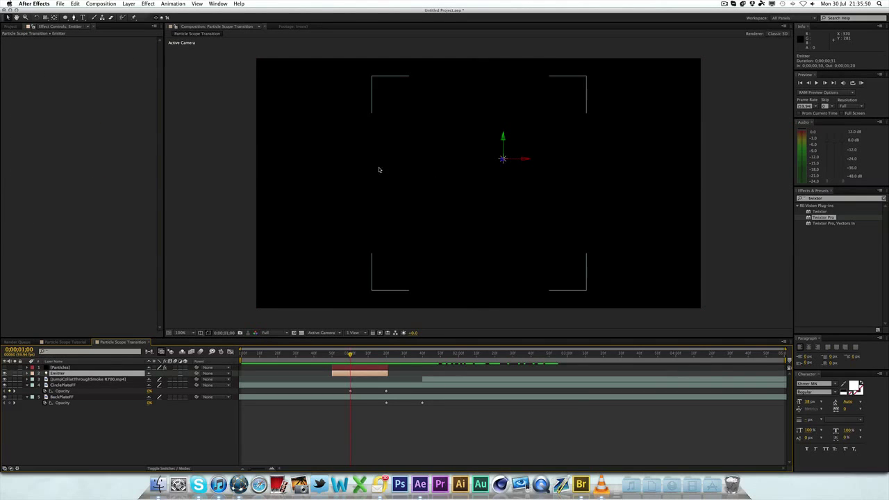
{"action": "left_click", "coordinate": [69, 386]}
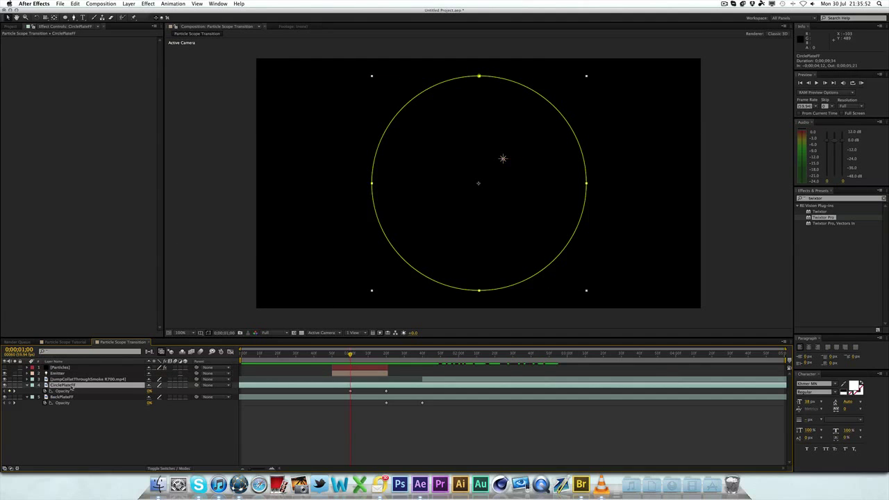
{"action": "key", "text": "m"}
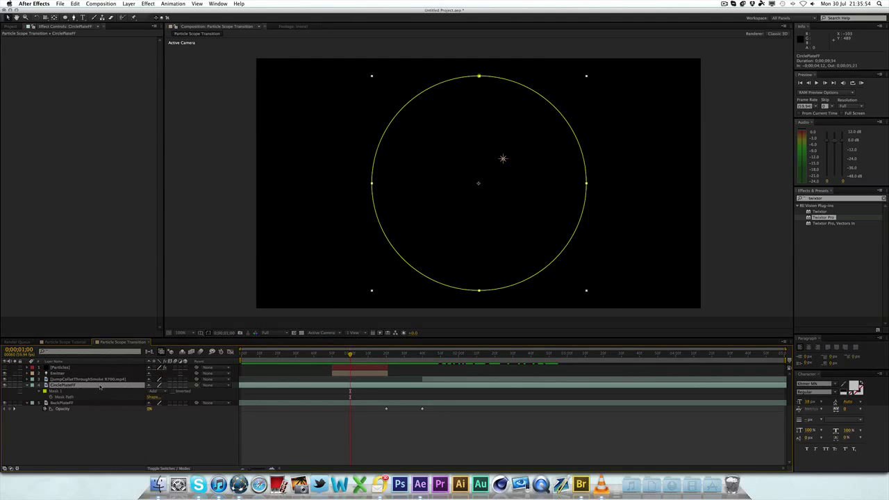
{"action": "left_click", "coordinate": [69, 400]}
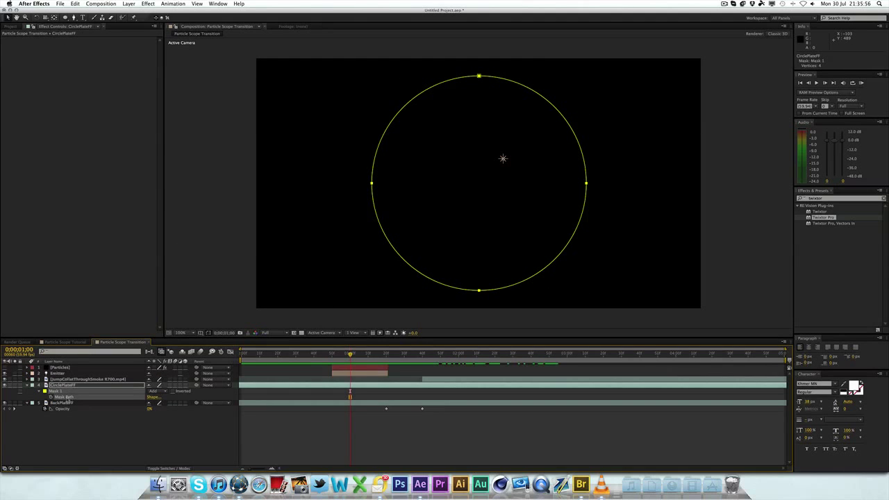
{"action": "key", "text": "super"}
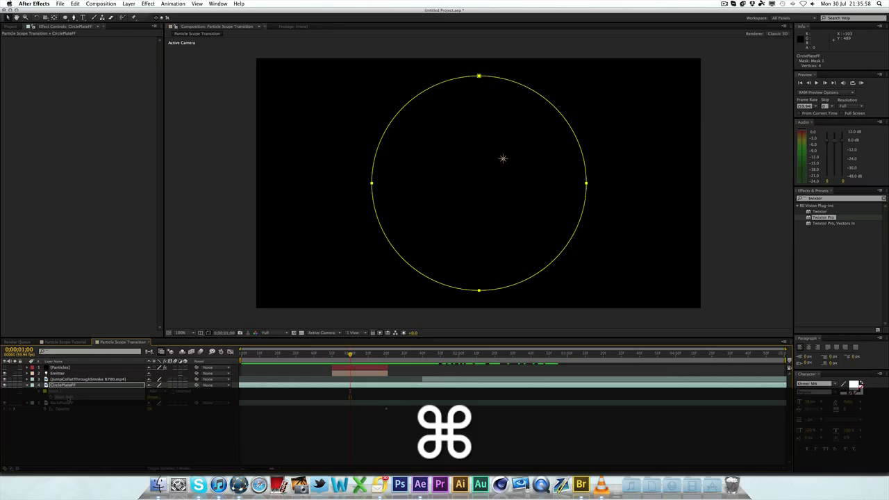
{"action": "key", "text": "super+c"}
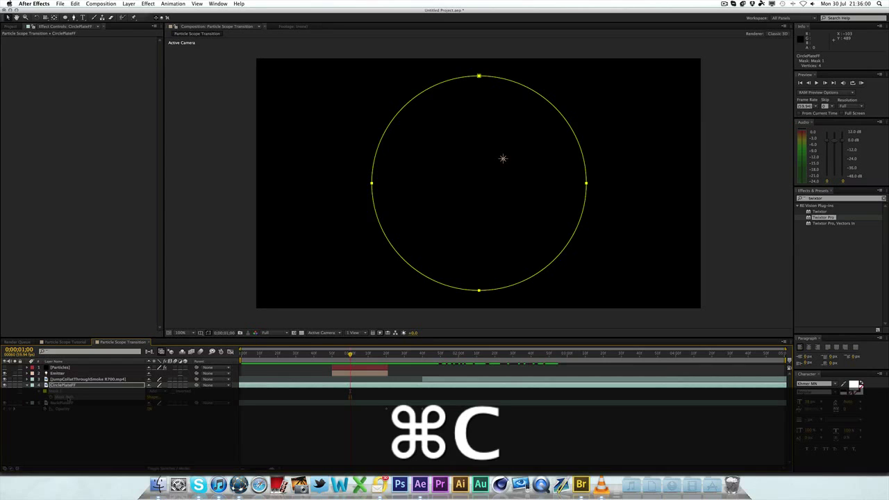
Paste the copied mask path into the Emitter light's Position property at 0;00;01;00.
{"action": "left_click", "coordinate": [56, 373]}
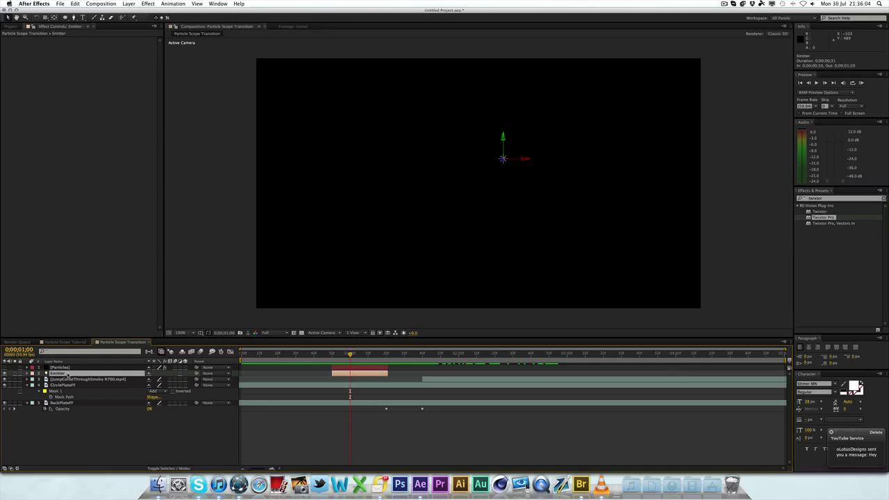
{"action": "key", "text": "p"}
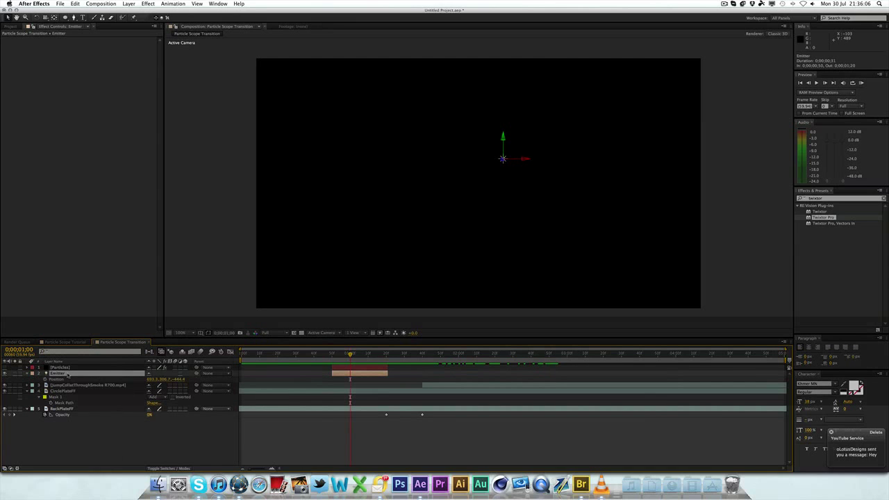
{"action": "left_click", "coordinate": [62, 381]}
{"action": "key", "text": "super+v"}
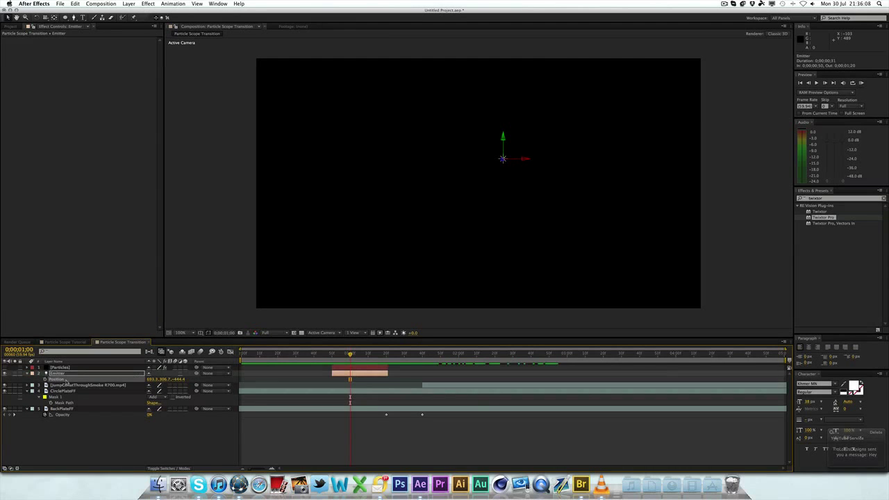
{"action": "key", "text": "super"}
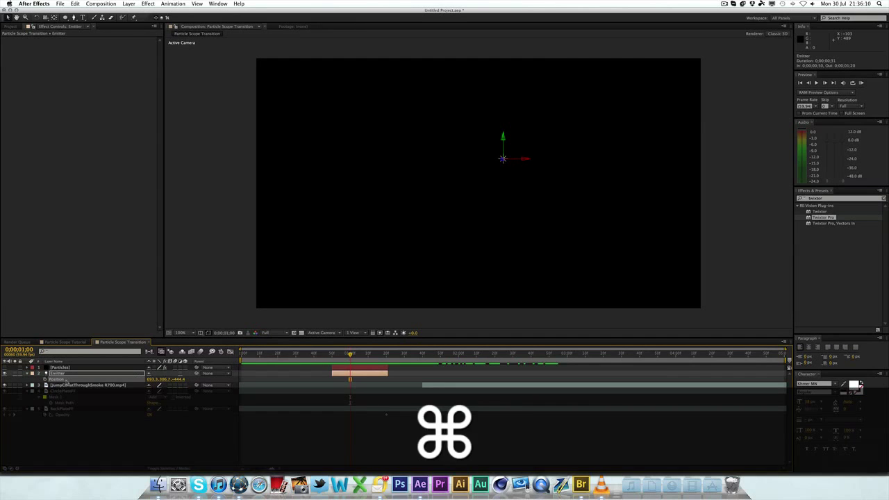
{"action": "key", "text": "super+v"}
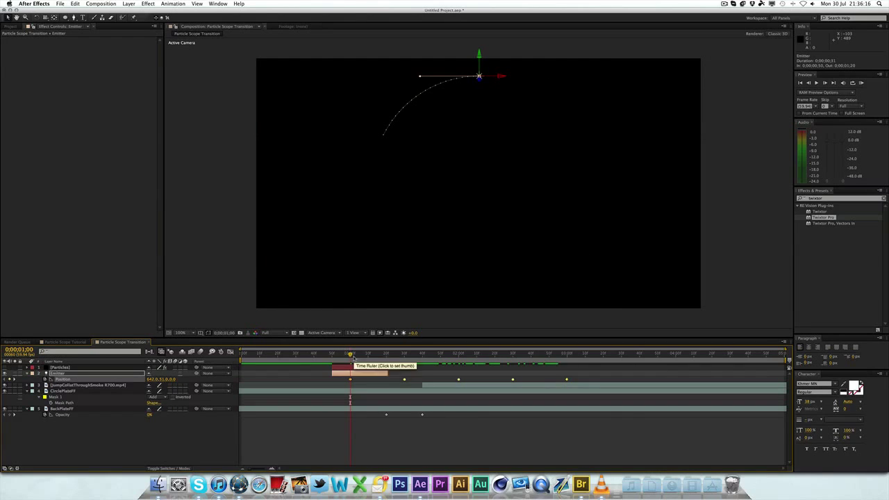
Shift the Emitter's position keyframes so that the first one sits at 0;00;00;50.
{"action": "left_click_drag", "start_coordinate": [354, 357], "coordinate": [332, 382]}
{"action": "key", "text": "k"}
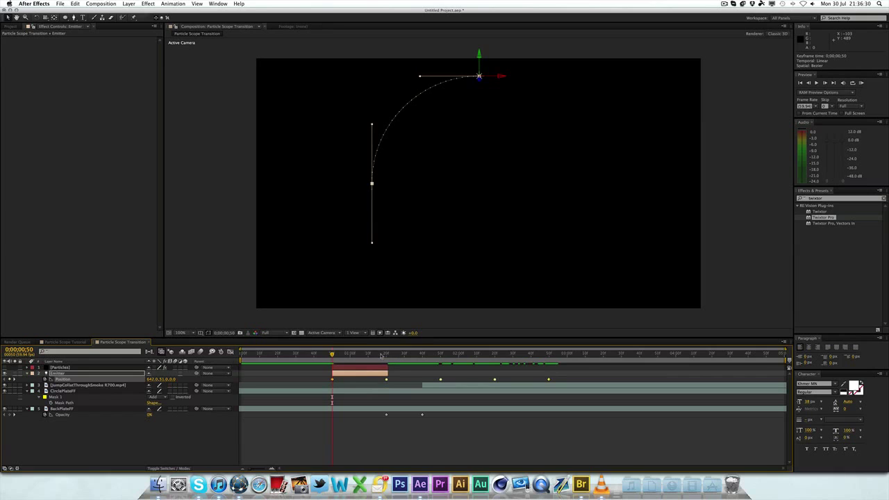
Scrub between 0;00;00;50 and 0;00;01;20 to check how far the Emitter travels along its circular path.
{"action": "key", "text": "Page_Down"}
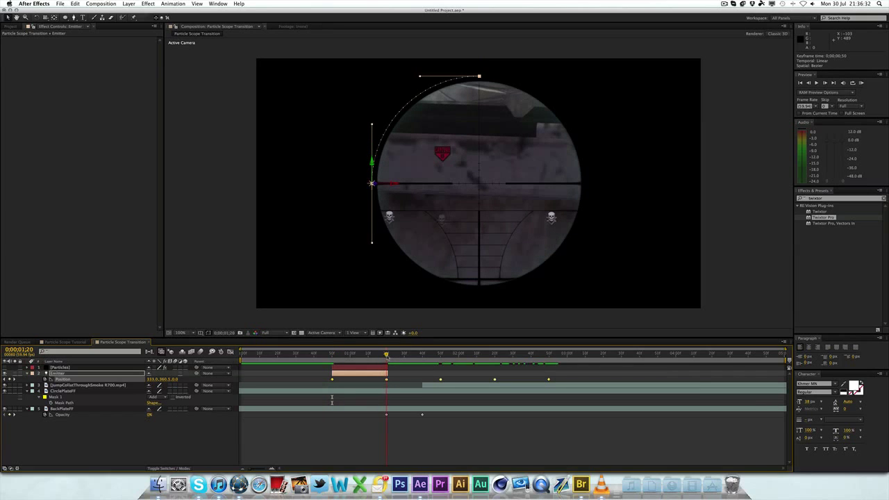
{"action": "key", "text": "Page_Up"}
{"action": "key", "text": "Page_Up"}
{"action": "key", "text": "Page_Up"}
{"action": "key", "text": "Page_Up"}
{"action": "key", "text": "Page_Up"}
{"action": "key", "text": "Page_Up"}
{"action": "key", "text": "Page_Up"}
{"action": "key", "text": "Page_Up"}
{"action": "key", "text": "Page_Up"}
{"action": "key", "text": "Page_Up"}
{"action": "key", "text": "Page_Up"}
{"action": "key", "text": "Page_Up"}
{"action": "key", "text": "Page_Up"}
{"action": "key", "text": "Page_Up"}
{"action": "key", "text": "Page_Up"}
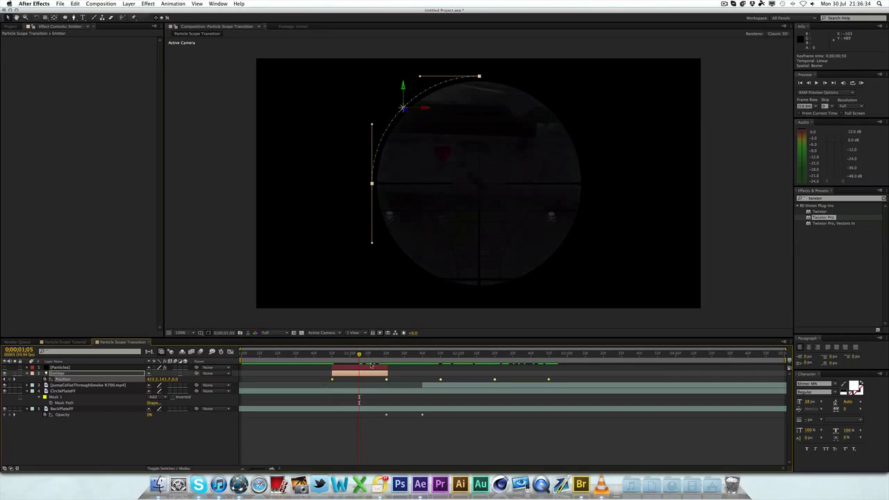
Move the Emitter's last position keyframe to 0;00;01;20, compressing the full circular motion into the layer's duration.
{"action": "left_click", "coordinate": [387, 357], "text": "shift"}
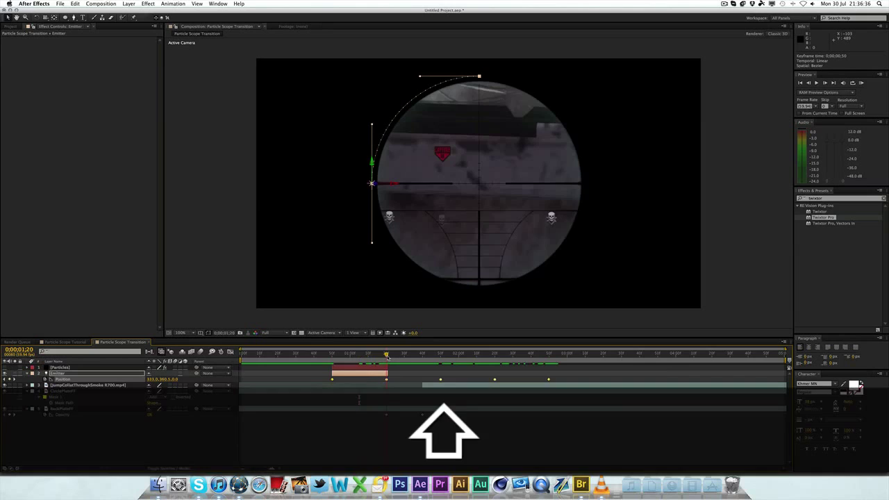
{"action": "left_click", "coordinate": [555, 379]}
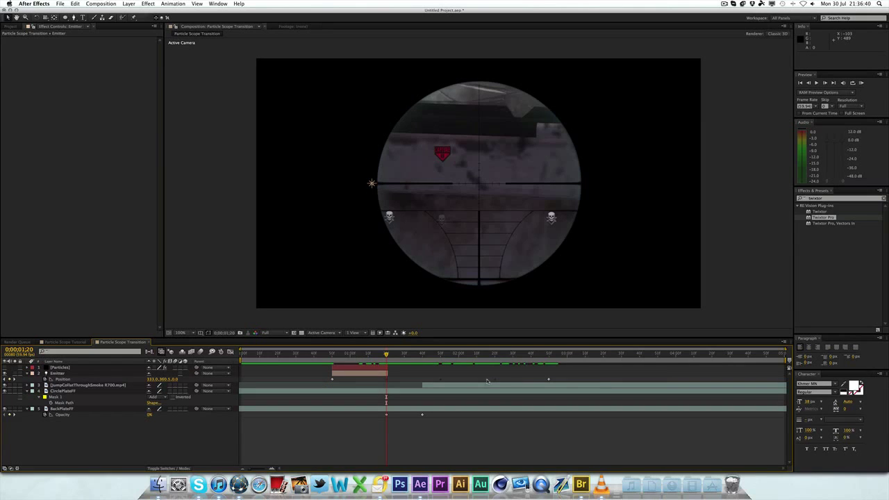
{"action": "left_click_drag", "start_coordinate": [549, 381], "coordinate": [387, 383]}
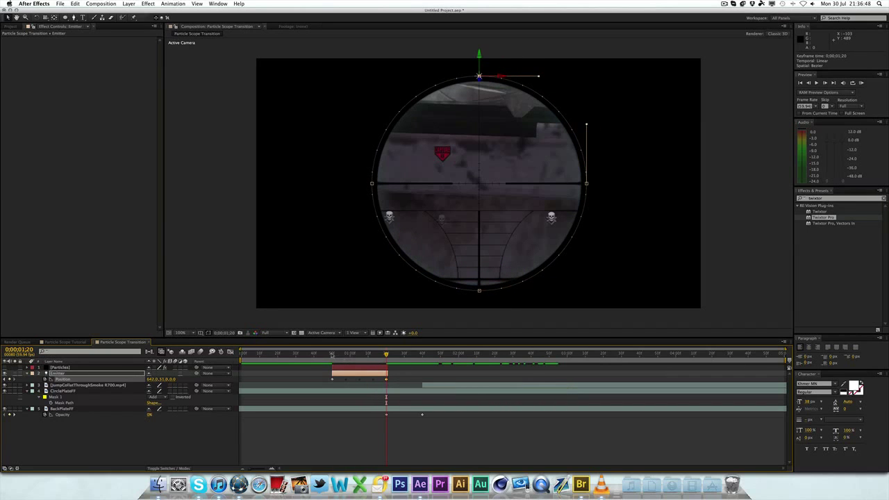
Make the Particles layer visible again and preview the particles following the circular path.
{"action": "mouse_move", "coordinate": [332, 355]}
{"action": "left_mouse_down"}
{"action": "mouse_move", "coordinate": [386, 355]}
{"action": "mouse_move", "coordinate": [338, 355]}
{"action": "left_mouse_up"}
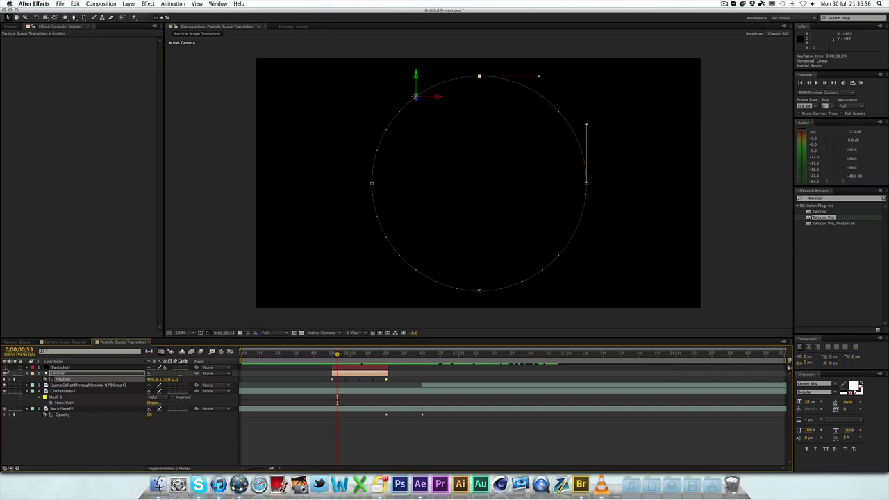
{"action": "left_click", "coordinate": [6, 368]}
{"action": "key", "text": "space"}
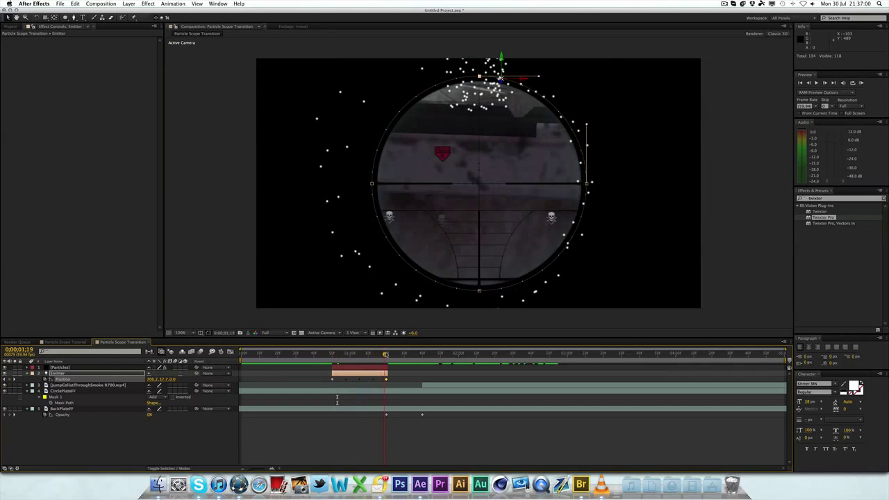
{"action": "left_click_drag", "start_coordinate": [347, 357], "coordinate": [334, 357]}
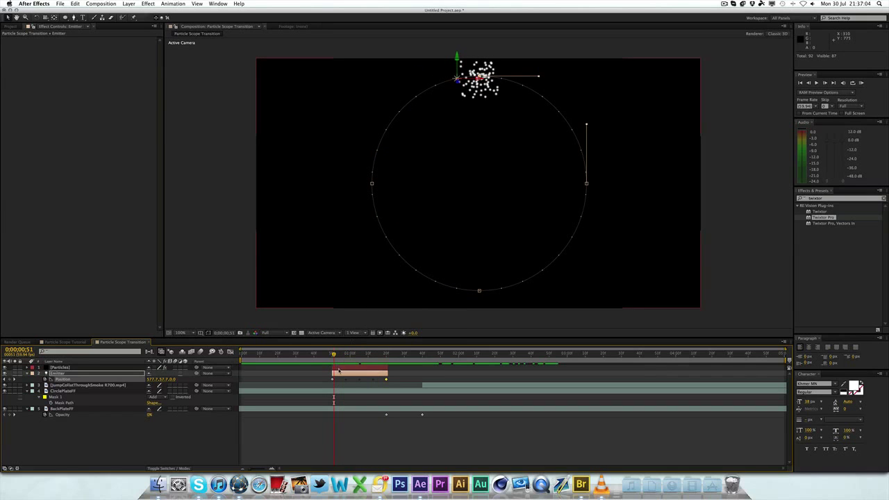
Keyframe Particles/sec of the Particles layer's Particular effect at 0 at the layer's start, 0;00;00;50.
{"action": "left_click", "coordinate": [335, 368]}
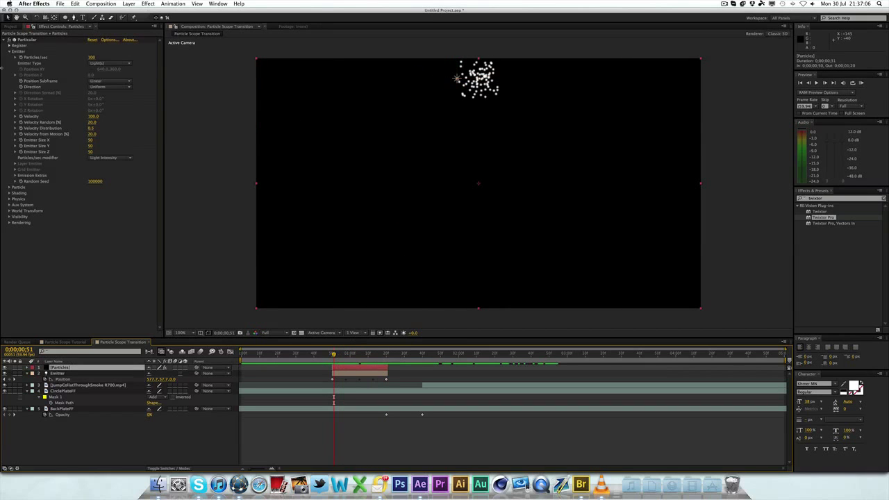
{"action": "left_click_drag", "start_coordinate": [268, 468], "coordinate": [327, 467]}
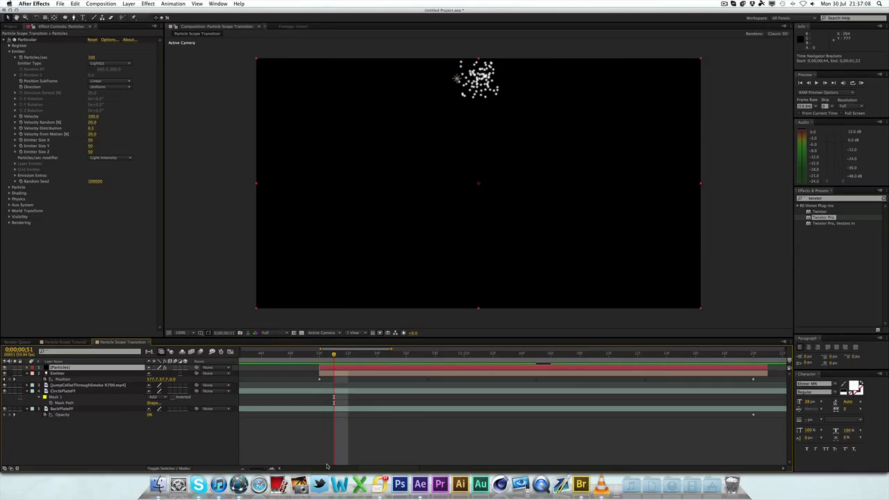
{"action": "left_click", "coordinate": [321, 358]}
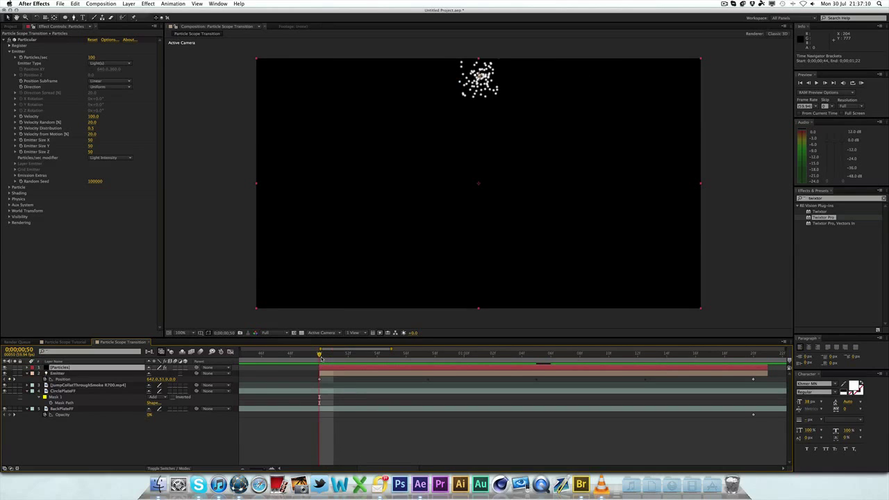
{"action": "left_click", "coordinate": [77, 368]}
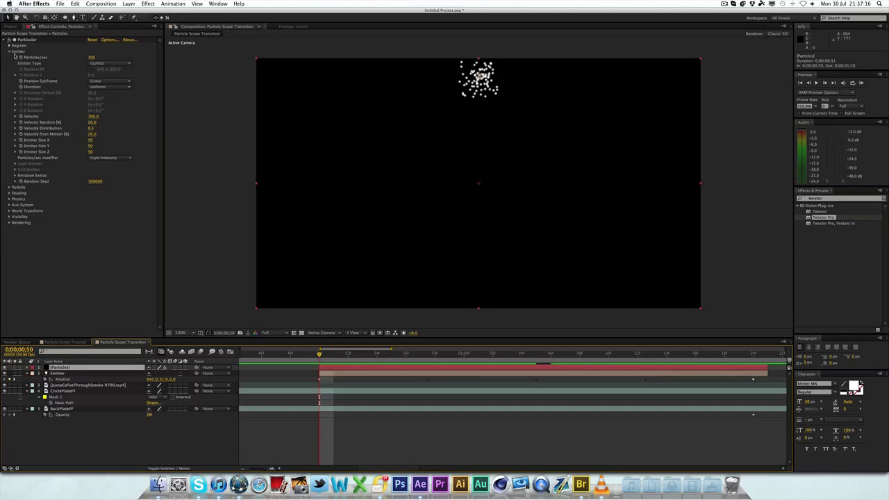
{"action": "left_click", "coordinate": [91, 58]}
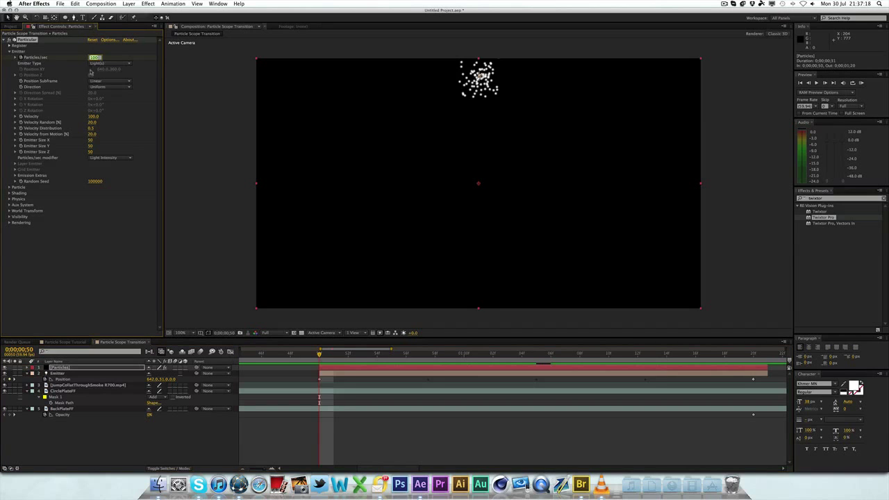
{"action": "type", "text": "0"}
{"action": "key", "text": "Return"}
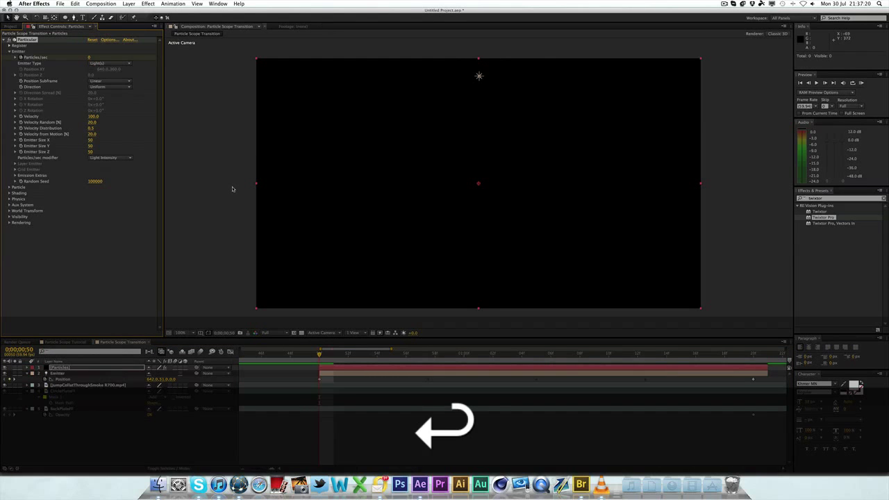
Set Particles/sec to 750 two frames in, at 0;00;00;52.
{"action": "key", "text": "super+Right"}
{"action": "key", "text": "super+Right"}
{"action": "key", "text": "super+Right"}
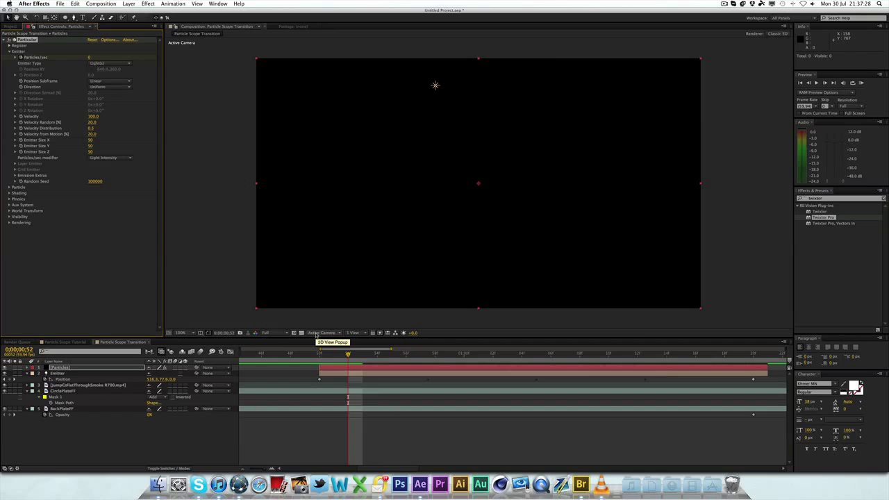
{"action": "mouse_move", "coordinate": [354, 358]}
{"action": "left_mouse_down"}
{"action": "mouse_move", "coordinate": [338, 358]}
{"action": "mouse_move", "coordinate": [347, 359]}
{"action": "left_mouse_up"}
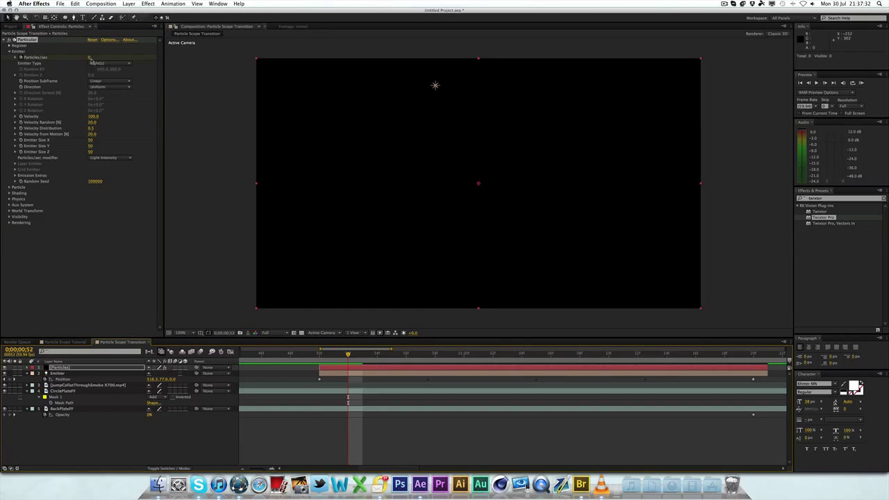
{"action": "left_click", "coordinate": [91, 58]}
{"action": "type", "text": "750"}
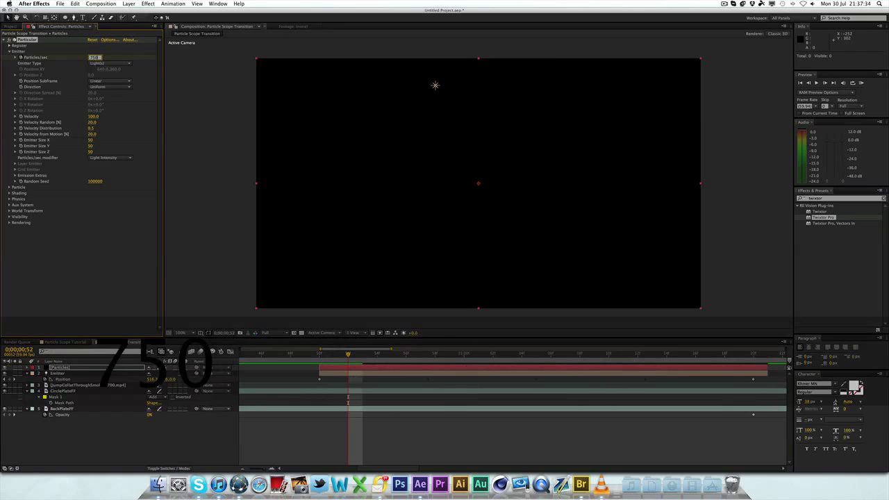
{"action": "key", "text": "Return"}
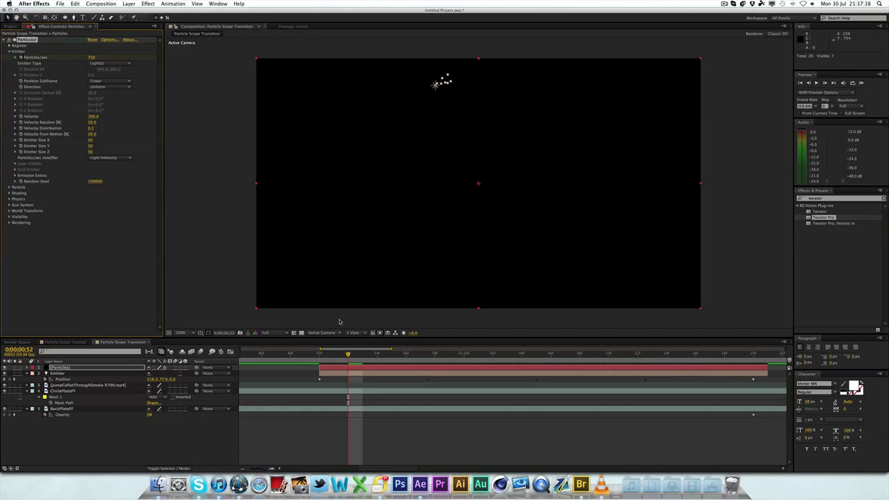
Extend the end of the Particles layer to 0;00;01;24, past the end of the Emitter's motion.
{"action": "left_click", "coordinate": [339, 355]}
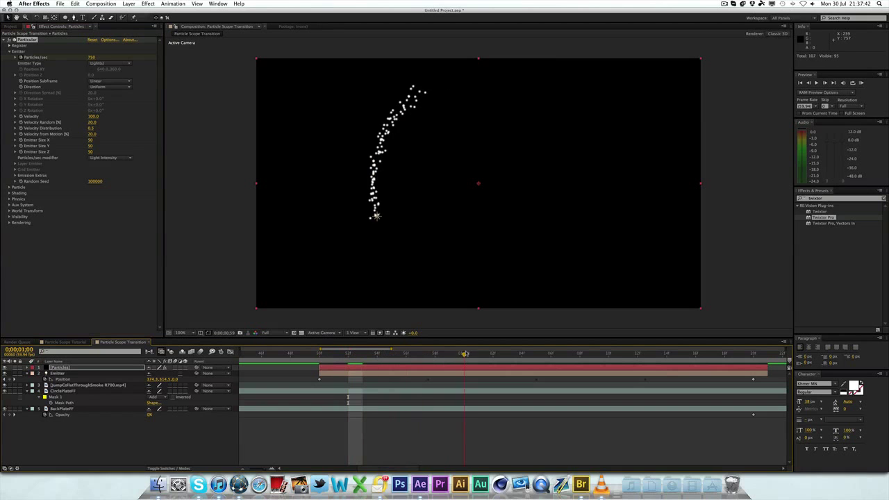
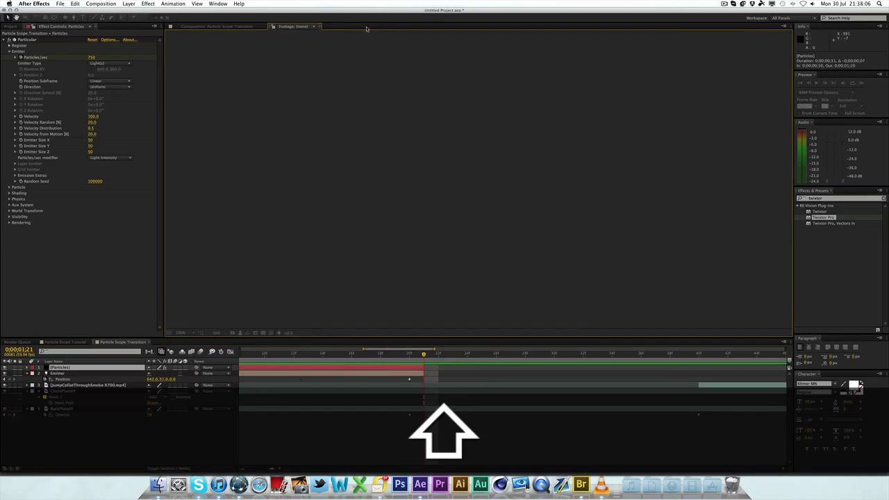
{"action": "left_click", "coordinate": [414, 356]}
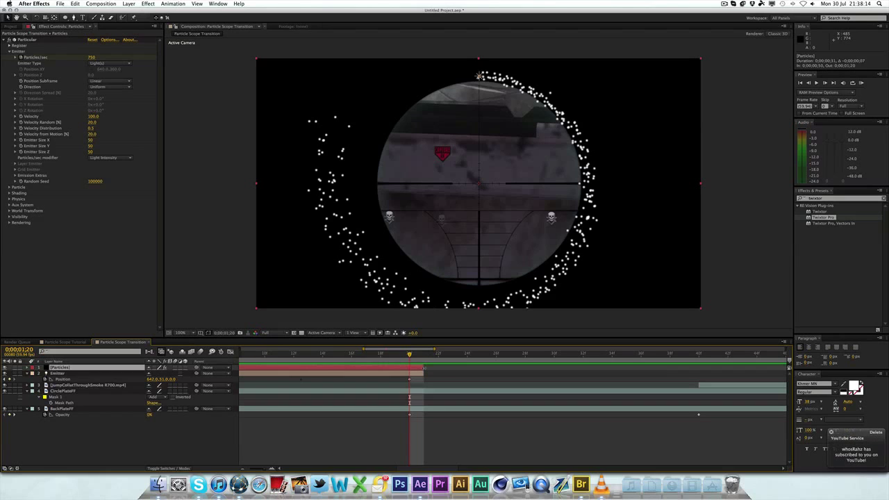
{"action": "left_click_drag", "start_coordinate": [424, 368], "coordinate": [481, 370]}
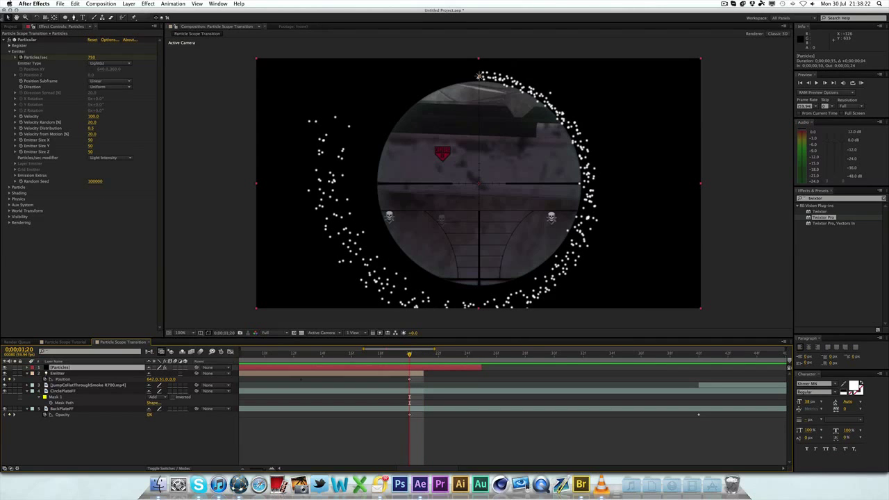
Keyframe Particles/sec at its current 750 at 0;00;01;20 and at 0 at 0;00;01;22.
{"action": "key", "text": "u"}
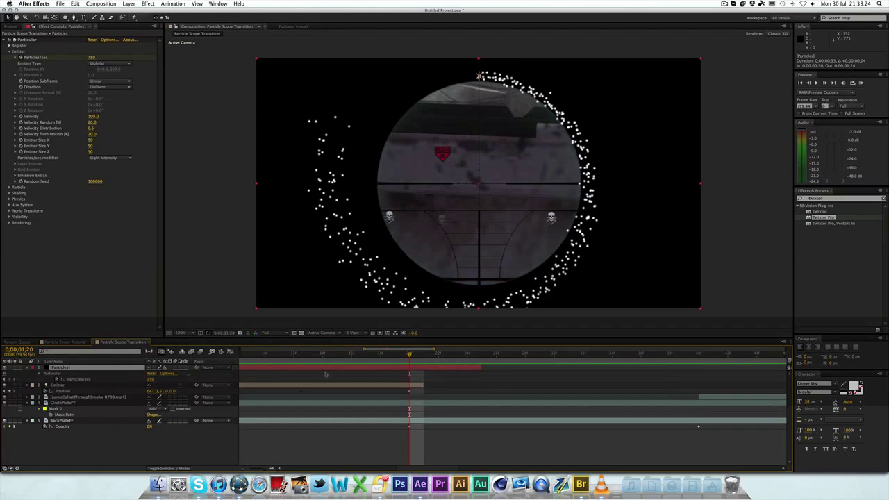
{"action": "left_click", "coordinate": [76, 380]}
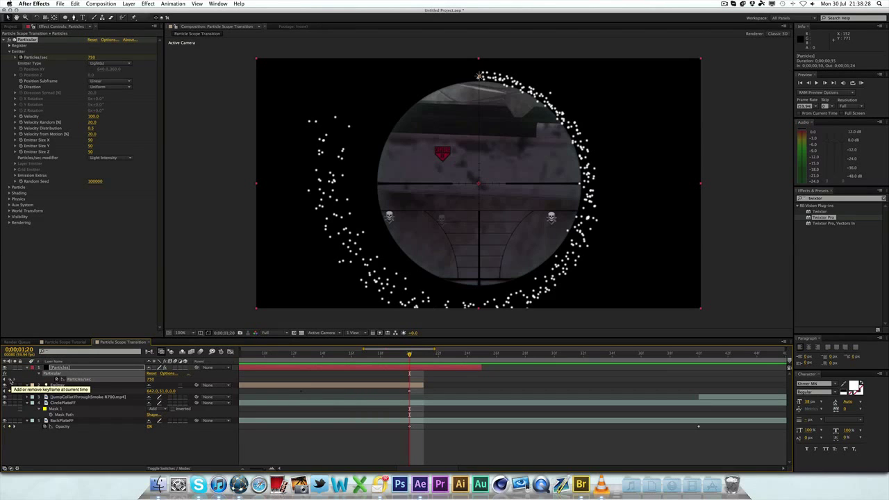
{"action": "left_click", "coordinate": [10, 379]}
{"action": "left_click", "coordinate": [438, 355]}
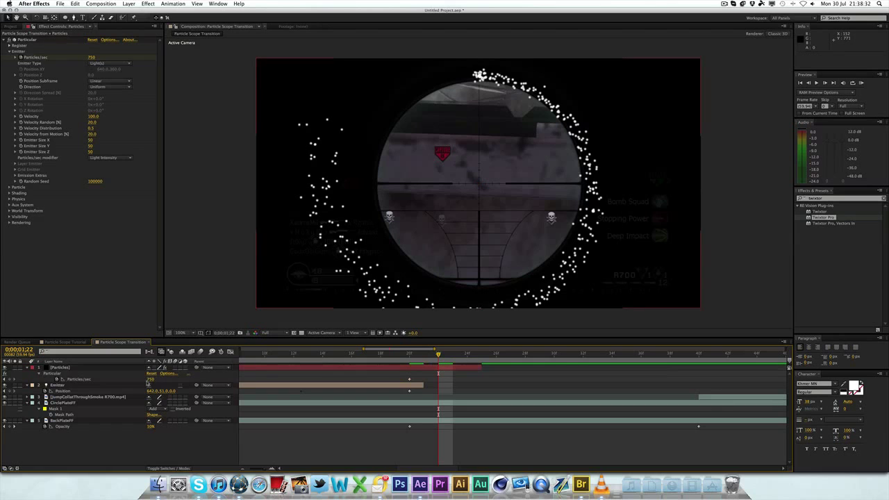
{"action": "left_click", "coordinate": [152, 379]}
{"action": "type", "text": "0"}
{"action": "key", "text": "Return"}
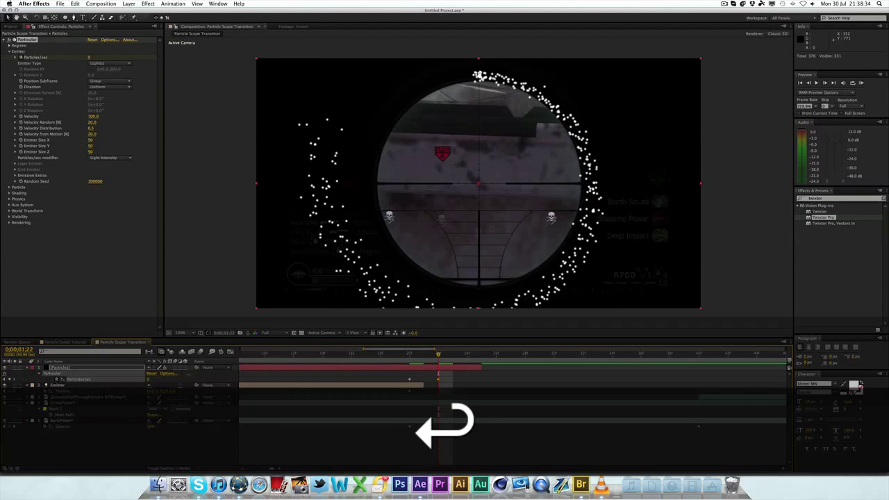
Shift the last two Particles/sec keyframes two frames earlier, so the final one sits at 0;00;01;20.
{"action": "left_click_drag", "start_coordinate": [432, 356], "coordinate": [414, 357]}
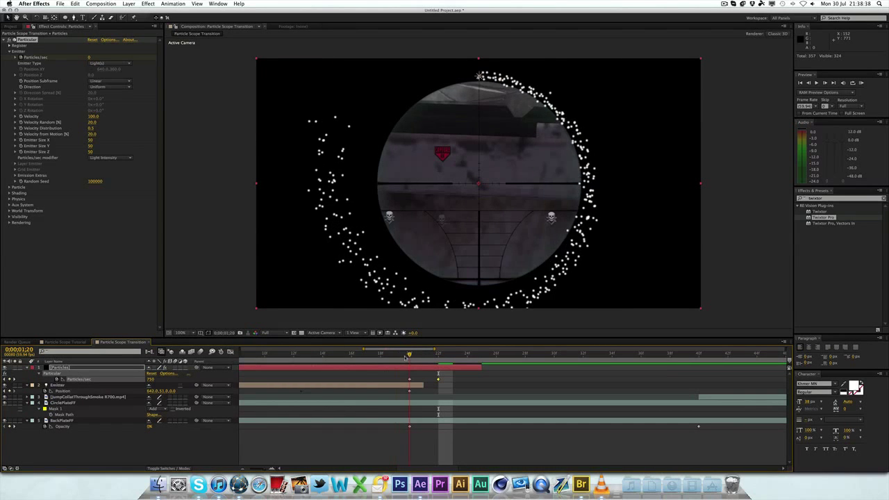
{"action": "left_click_drag", "start_coordinate": [455, 375], "coordinate": [409, 363]}
{"action": "left_click", "coordinate": [451, 380]}
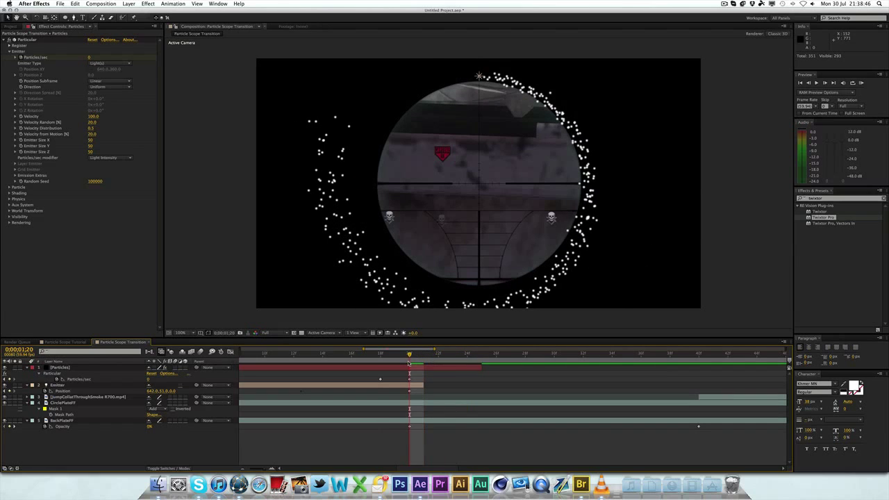
Fade out the Particles layer with opacity keyframes of 100% at 0;00;01;20 and 0% at 0;00;01;25, and check the fade.
{"action": "left_click", "coordinate": [445, 368]}
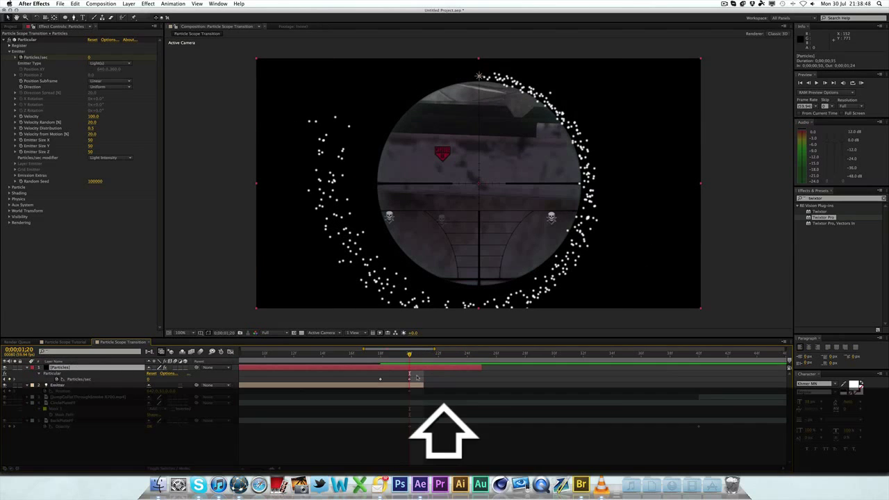
{"action": "key", "text": "shift+t"}
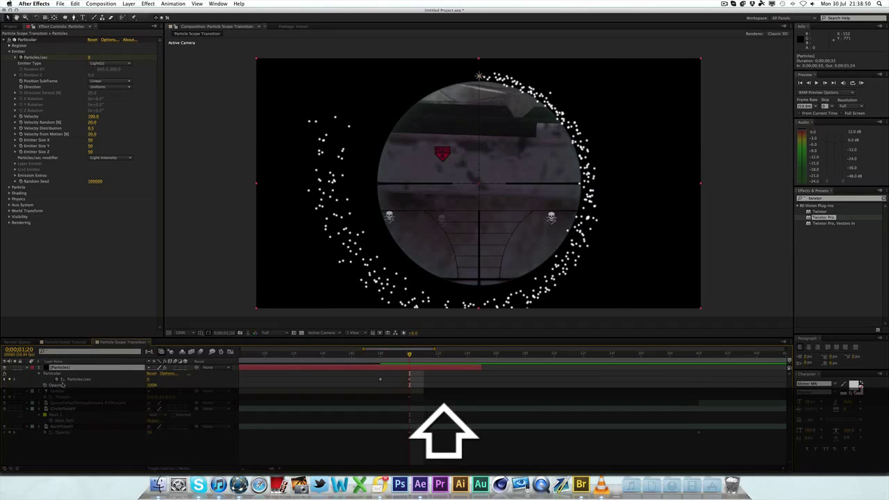
{"action": "left_click", "coordinate": [45, 386]}
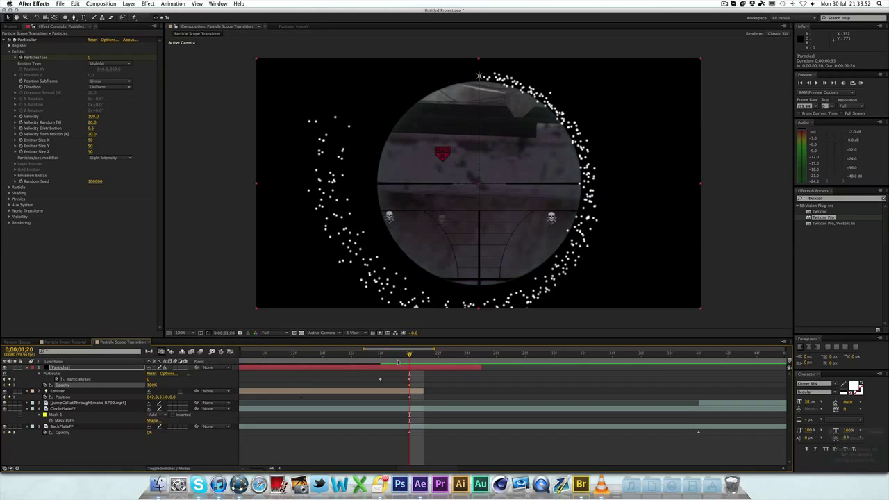
{"action": "left_click_drag", "start_coordinate": [409, 356], "coordinate": [481, 357]}
{"action": "left_click", "coordinate": [476, 360]}
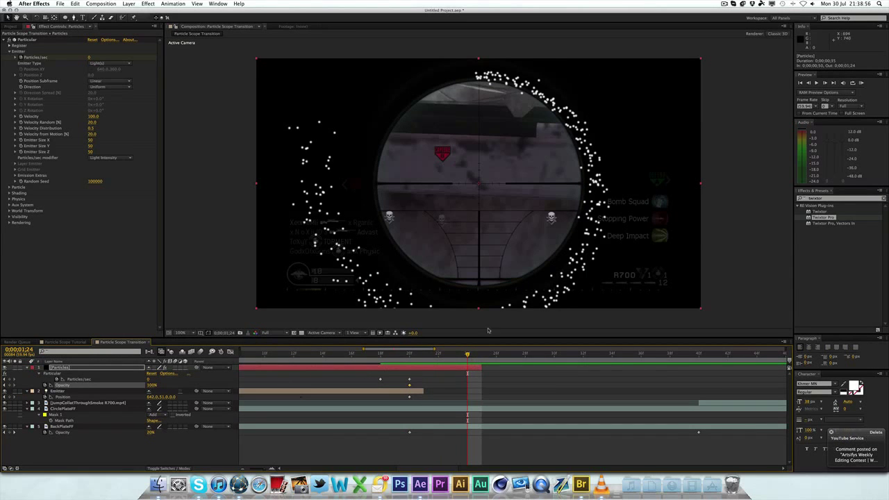
{"action": "left_click", "coordinate": [478, 357]}
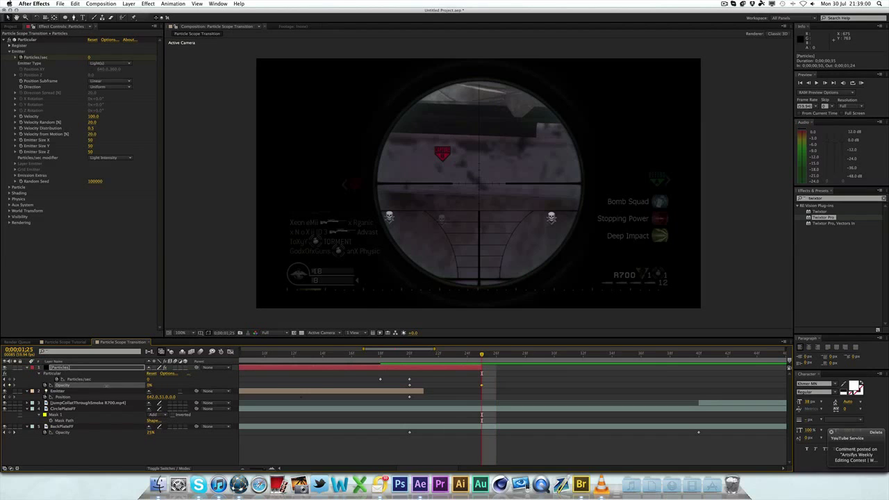
{"action": "left_click_drag", "start_coordinate": [410, 358], "coordinate": [437, 354]}
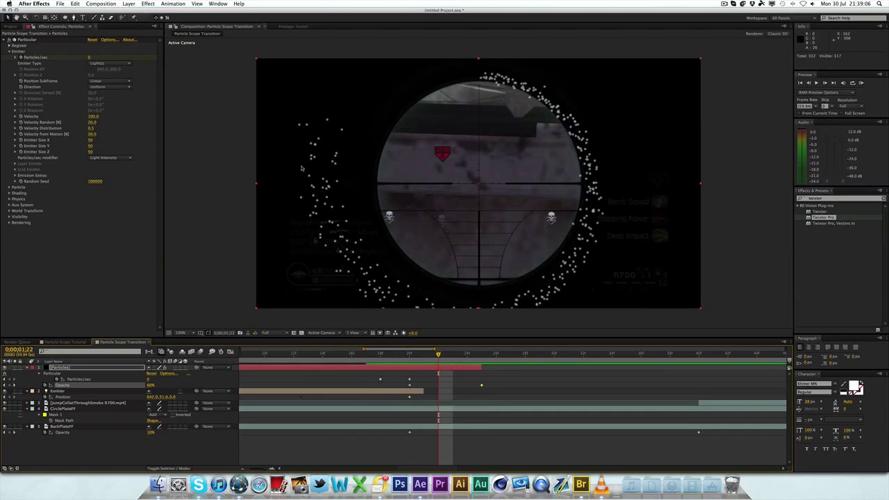
Set the Life [sec] of Particular's particles to 0.35.
{"action": "left_click", "coordinate": [242, 469]}
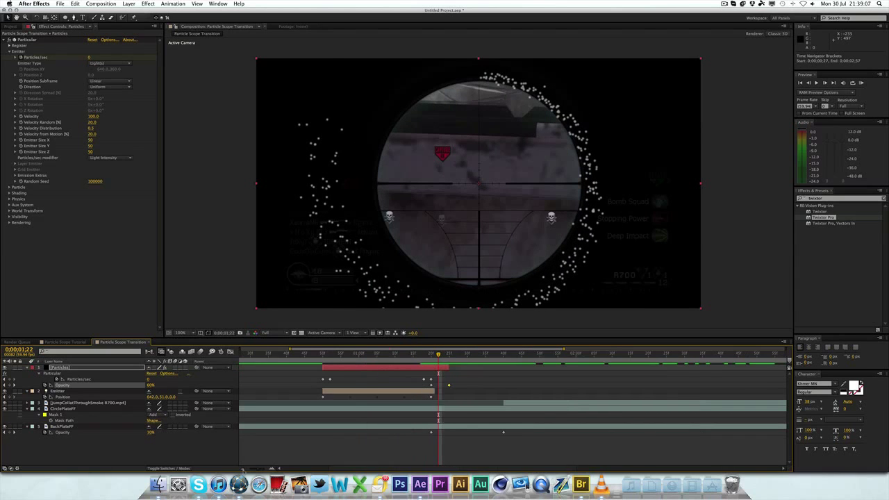
{"action": "left_click_drag", "start_coordinate": [407, 357], "coordinate": [373, 357]}
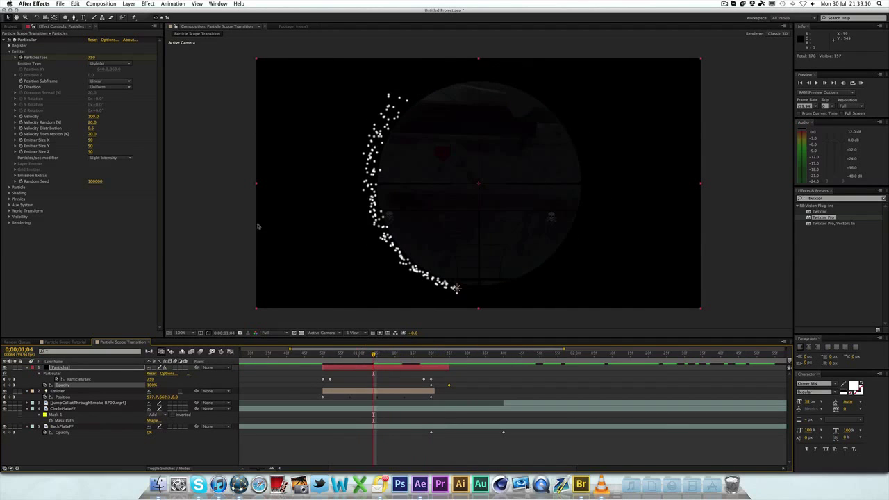
{"action": "left_click", "coordinate": [9, 51]}
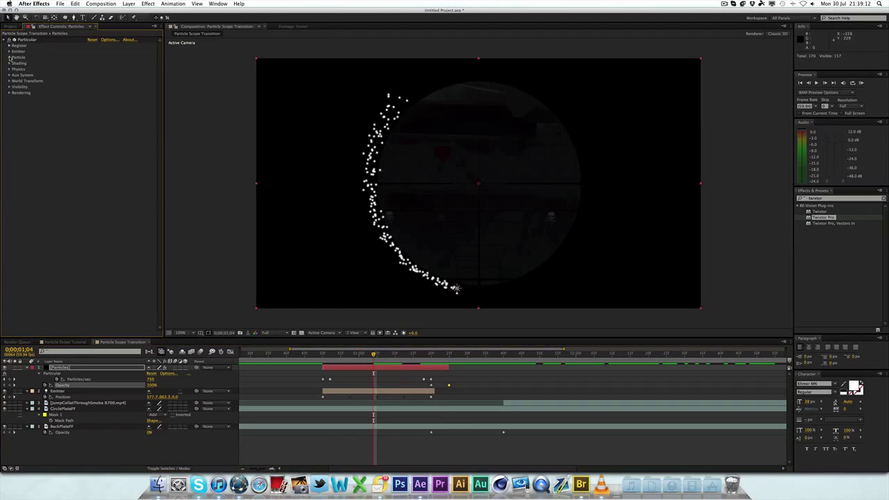
{"action": "left_click", "coordinate": [9, 58]}
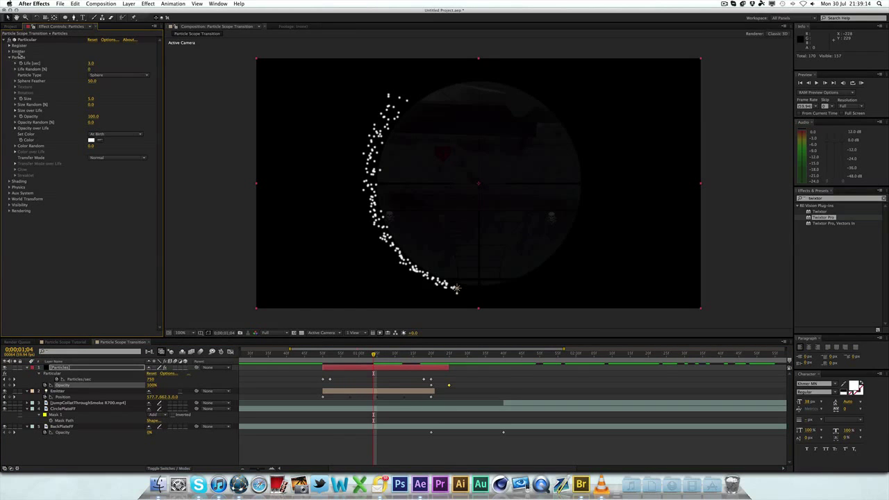
{"action": "left_click", "coordinate": [91, 65]}
{"action": "type", "text": ".35"}
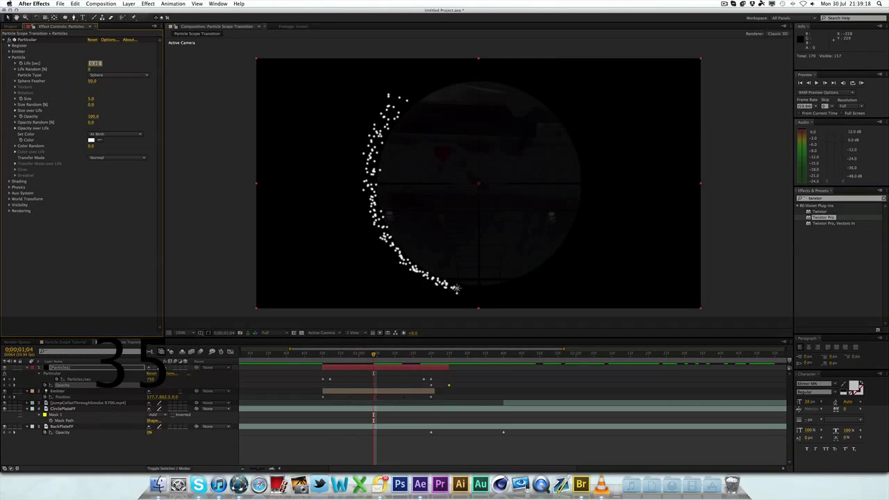
{"action": "key", "text": "Return"}
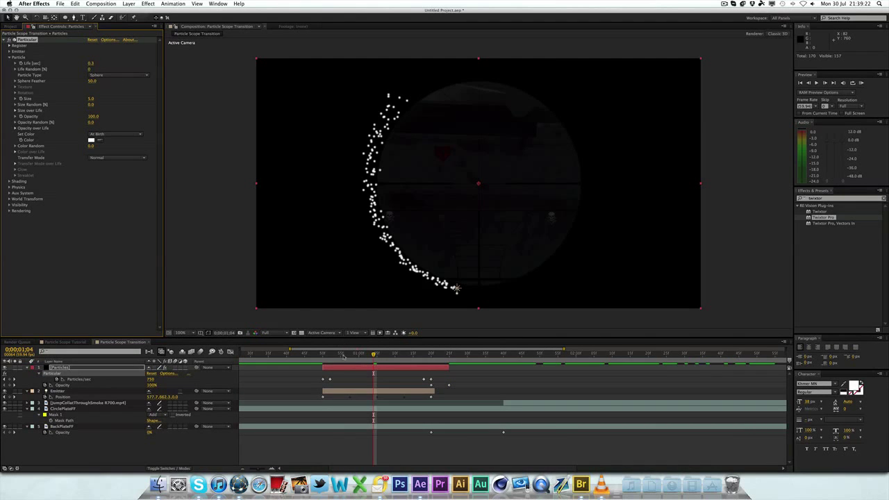
Set the Life [sec] of Particular's particles to 0.2 and check the shortened trail around the scope.
{"action": "left_click_drag", "start_coordinate": [343, 356], "coordinate": [429, 355]}
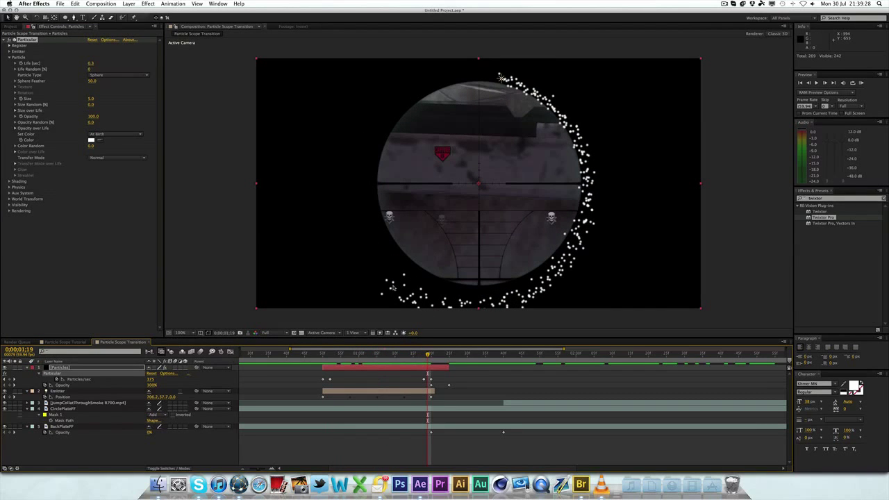
{"action": "left_click", "coordinate": [93, 63]}
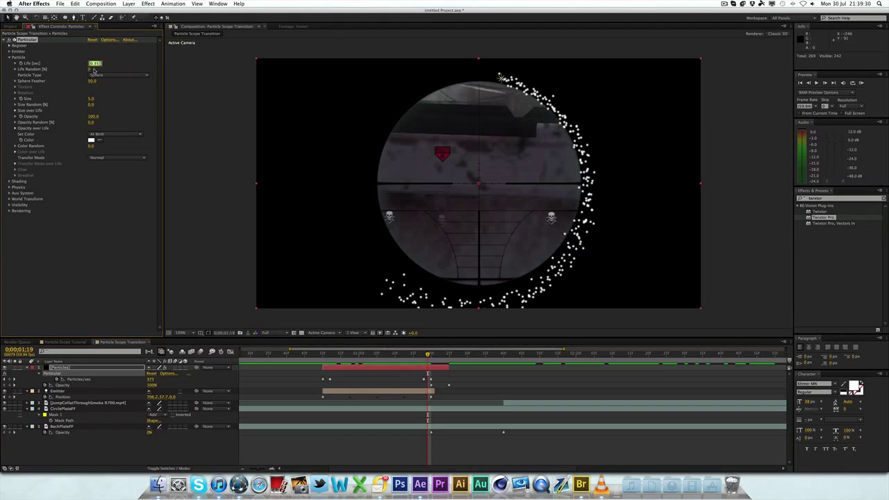
{"action": "type", "text": "0.2"}
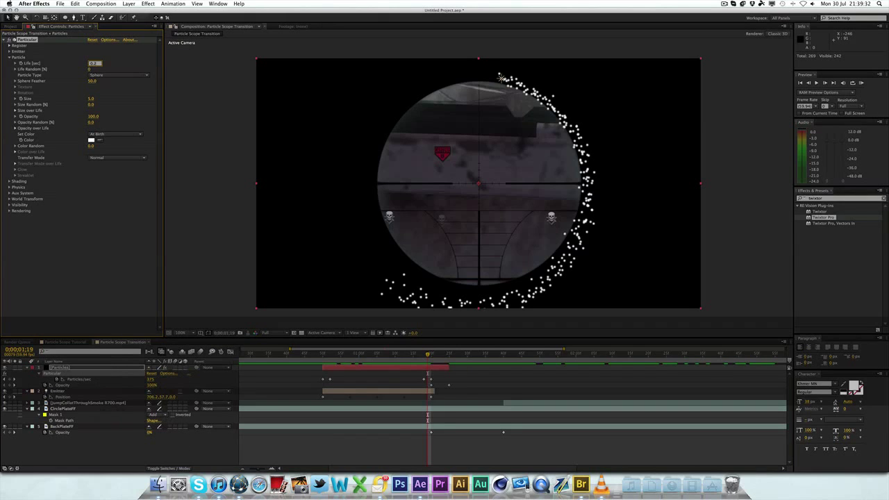
{"action": "key", "text": "Return"}
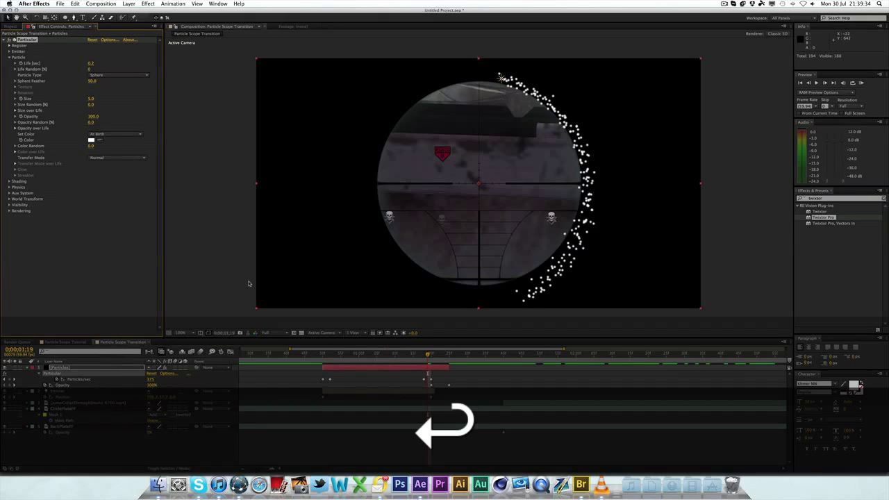
{"action": "left_click_drag", "start_coordinate": [337, 356], "coordinate": [398, 355]}
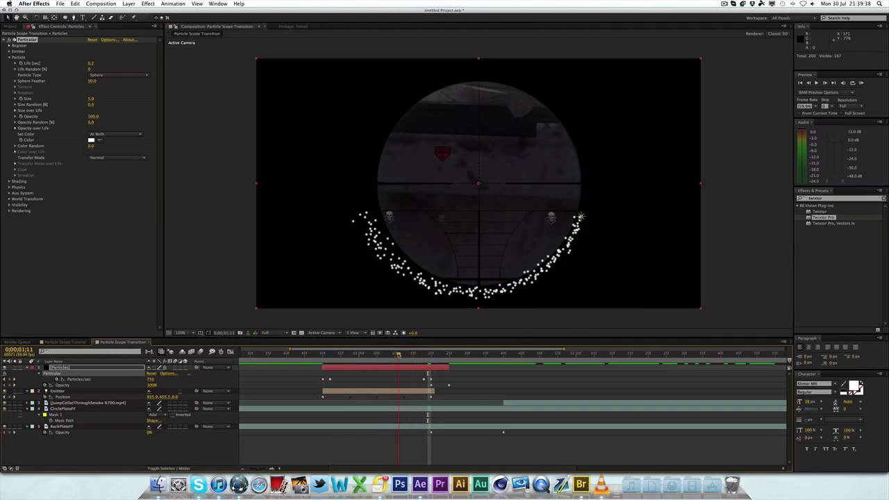
{"action": "left_click", "coordinate": [272, 469]}
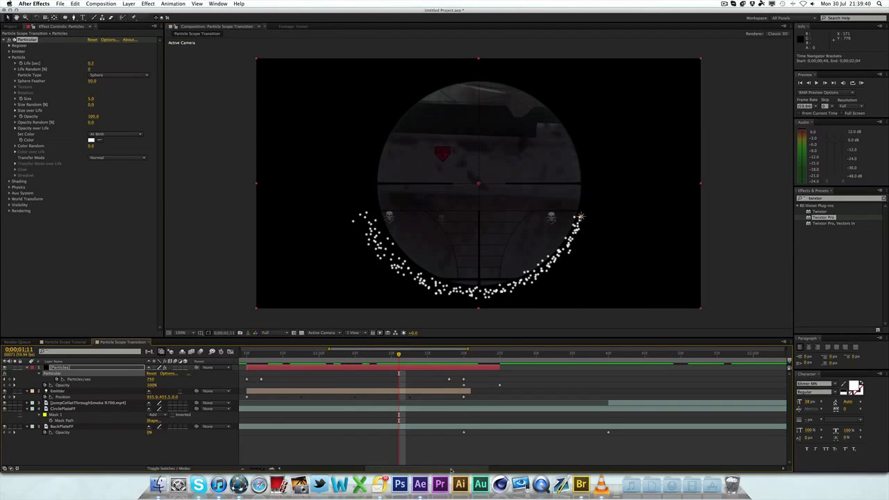
{"action": "left_click_drag", "start_coordinate": [451, 469], "coordinate": [432, 470]}
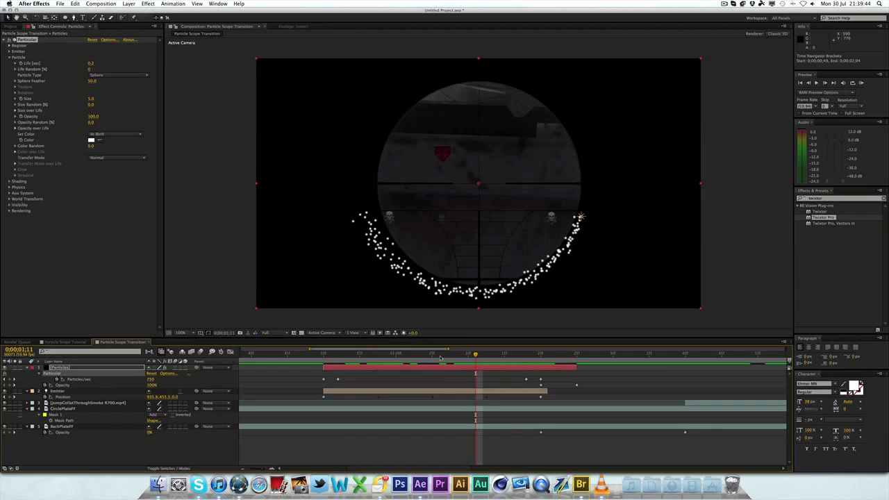
{"action": "left_click_drag", "start_coordinate": [435, 357], "coordinate": [477, 356]}
Set the Velocity of Particular's emitter to 85.
{"action": "left_click", "coordinate": [10, 51]}
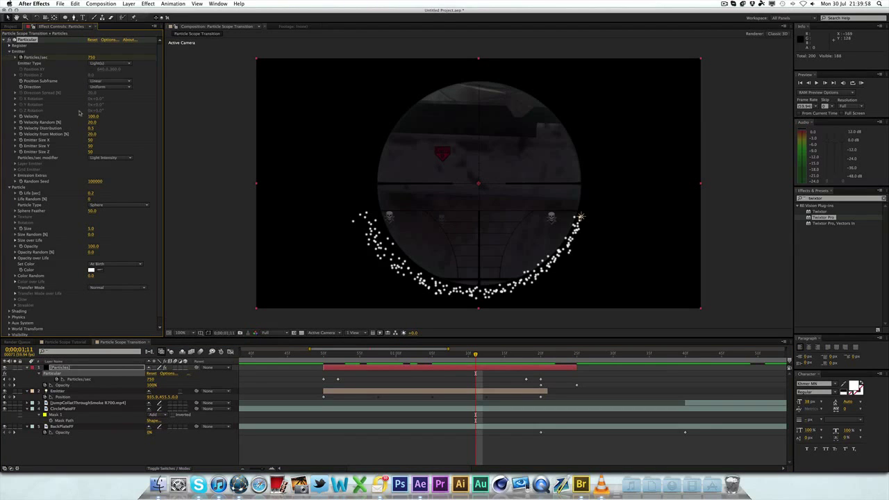
{"action": "left_click", "coordinate": [95, 117]}
{"action": "type", "text": "85"}
{"action": "key", "text": "Return"}
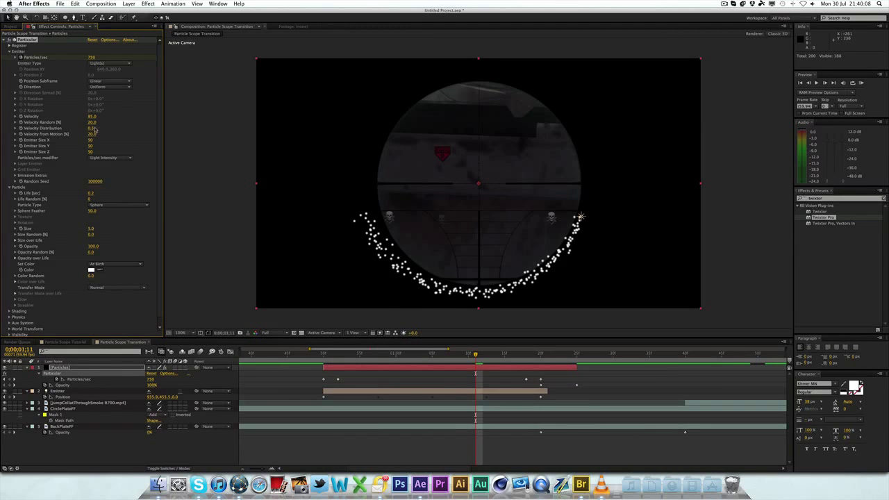
Set the emitter's Velocity Random and Velocity from Motion both to 10%.
{"action": "left_click", "coordinate": [93, 128]}
{"action": "left_click", "coordinate": [92, 122]}
{"action": "type", "text": "10"}
{"action": "key", "text": "Return"}
{"action": "left_click", "coordinate": [92, 135]}
{"action": "type", "text": "10"}
{"action": "key", "text": "Return"}
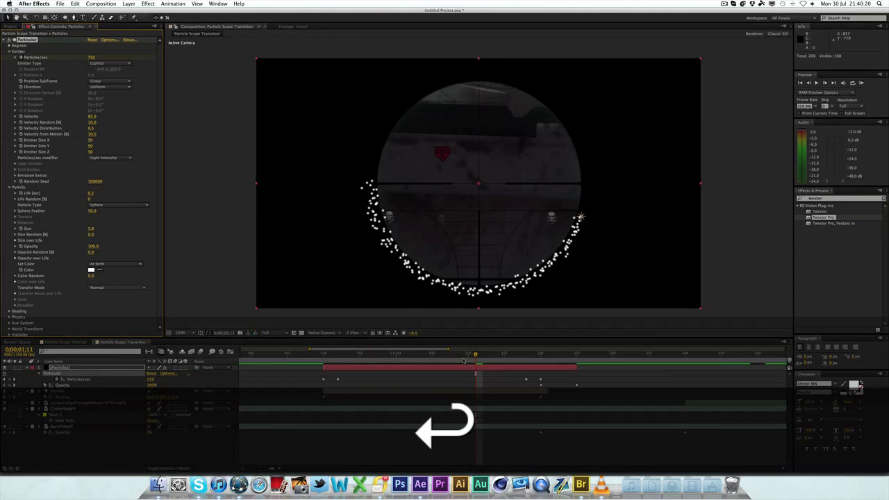
Try a Velocity from Motion of 0, compare the trail at different times, and return the value to 10.
{"action": "left_click_drag", "start_coordinate": [476, 355], "coordinate": [505, 356]}
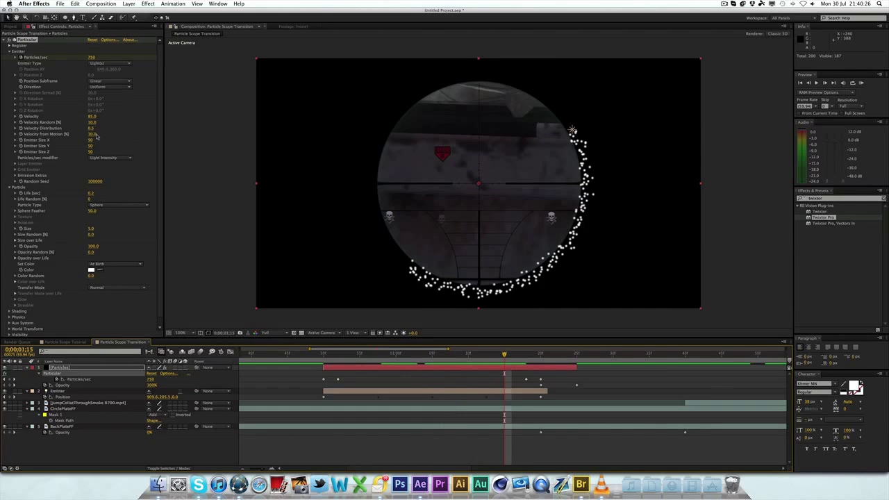
{"action": "type", "text": "0"}
{"action": "key", "text": "Return"}
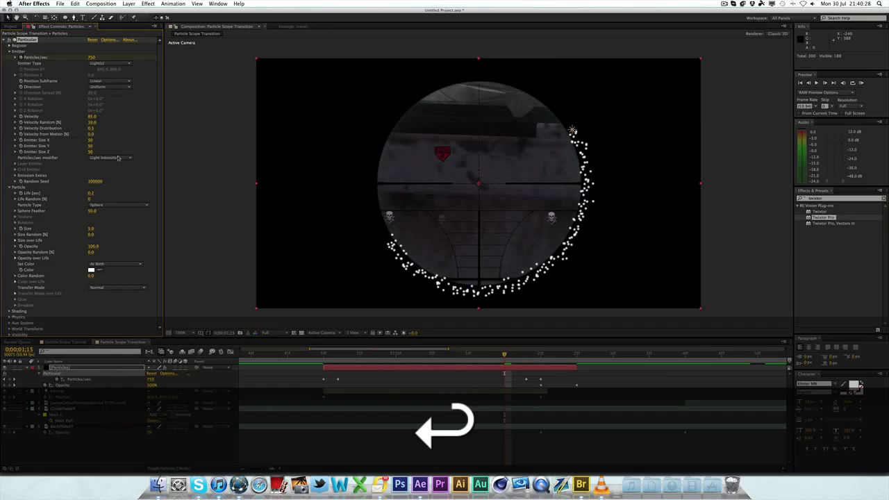
{"action": "mouse_move", "coordinate": [485, 361]}
{"action": "left_mouse_down"}
{"action": "mouse_move", "coordinate": [425, 358]}
{"action": "mouse_move", "coordinate": [505, 356]}
{"action": "mouse_move", "coordinate": [468, 357]}
{"action": "left_mouse_up"}
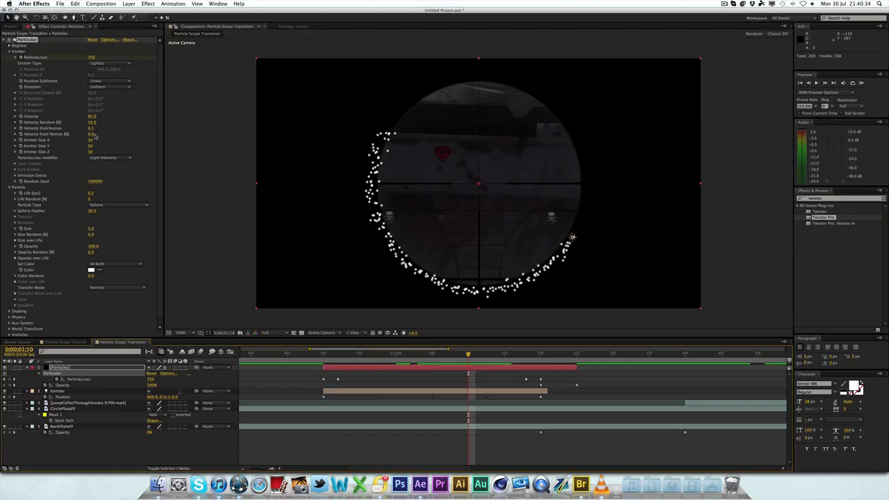
{"action": "left_click", "coordinate": [92, 134]}
{"action": "type", "text": "10"}
{"action": "key", "text": "Return"}
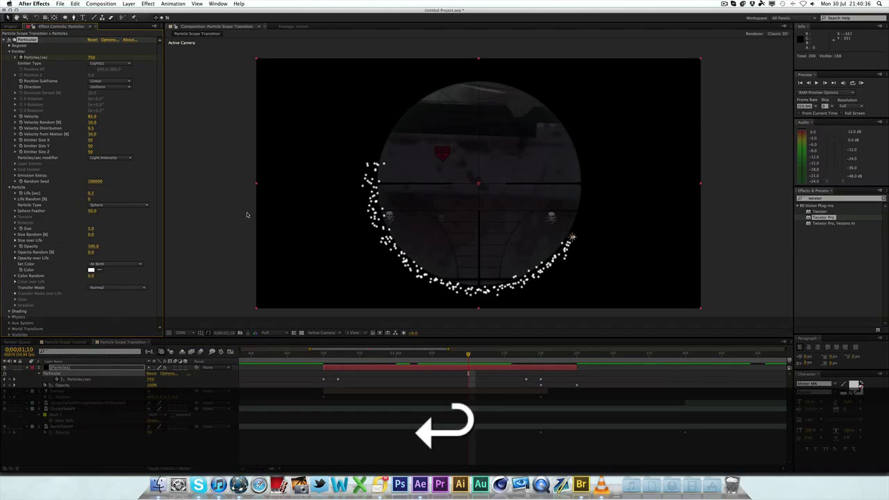
{"action": "left_click_drag", "start_coordinate": [468, 354], "coordinate": [506, 357]}
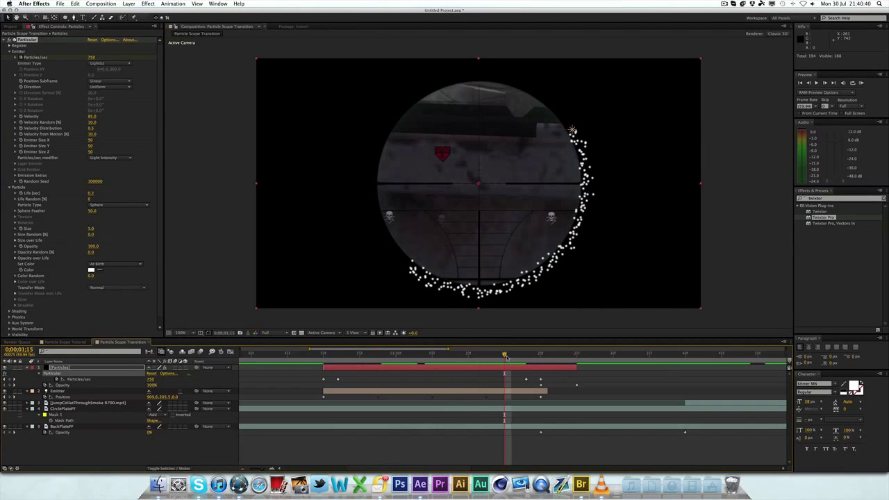
Set the emitter's Particles/sec modifier to None.
{"action": "left_click", "coordinate": [209, 222]}
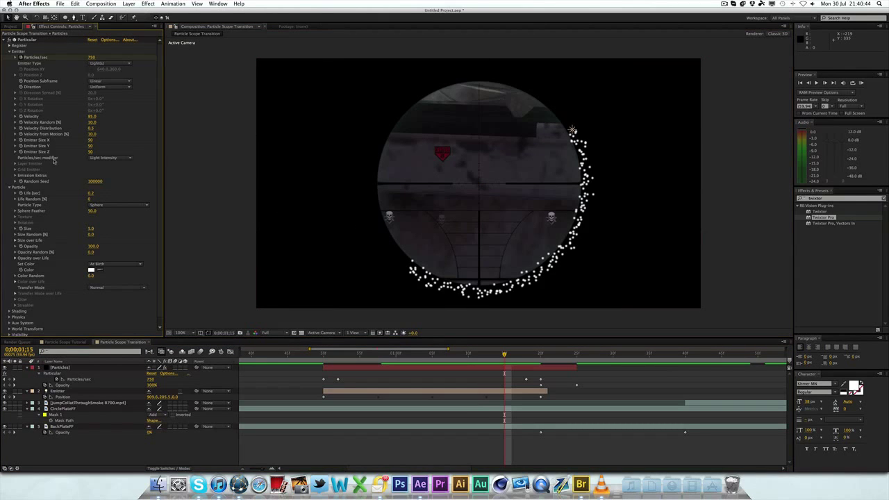
{"action": "left_click", "coordinate": [124, 160]}
{"action": "left_click", "coordinate": [105, 185]}
{"action": "left_click", "coordinate": [555, 182]}
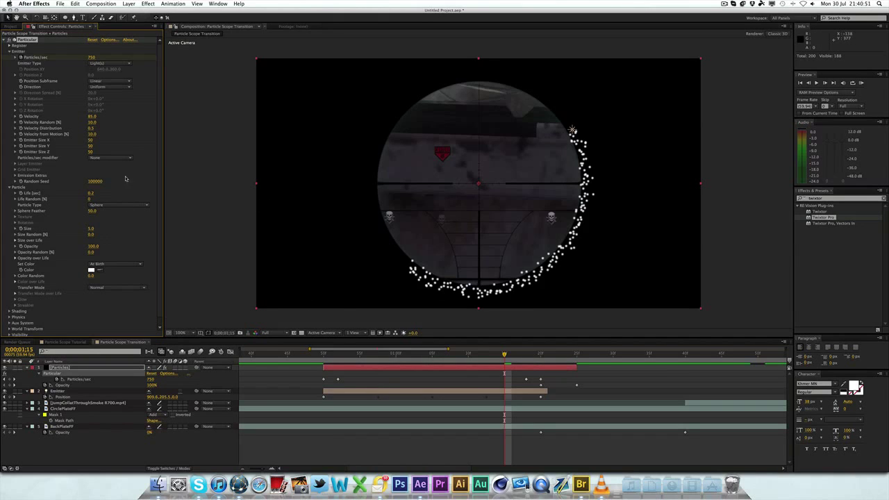
Set the emitter size to 1 in X, Y and Z and check the tighter trail around the scope.
{"action": "left_click", "coordinate": [92, 141]}
{"action": "type", "text": "1"}
{"action": "key", "text": "Tab"}
{"action": "key", "text": "Tab"}
{"action": "type", "text": "1"}
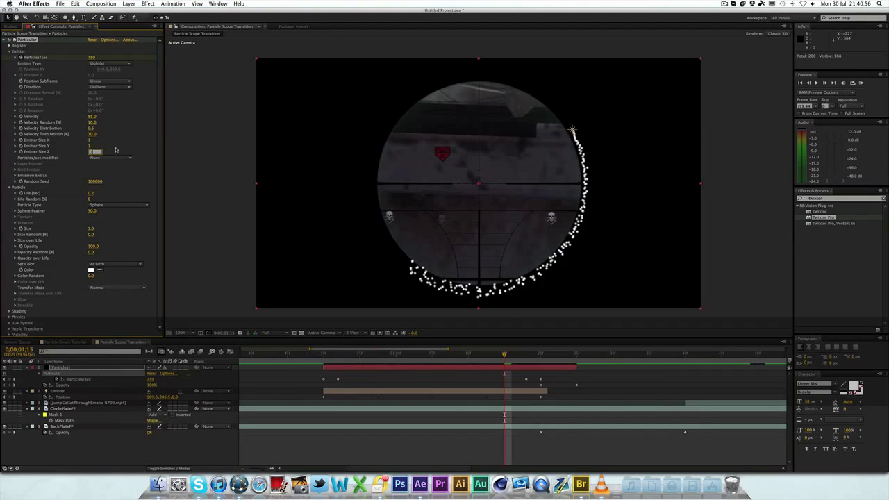
{"action": "left_click", "coordinate": [117, 148]}
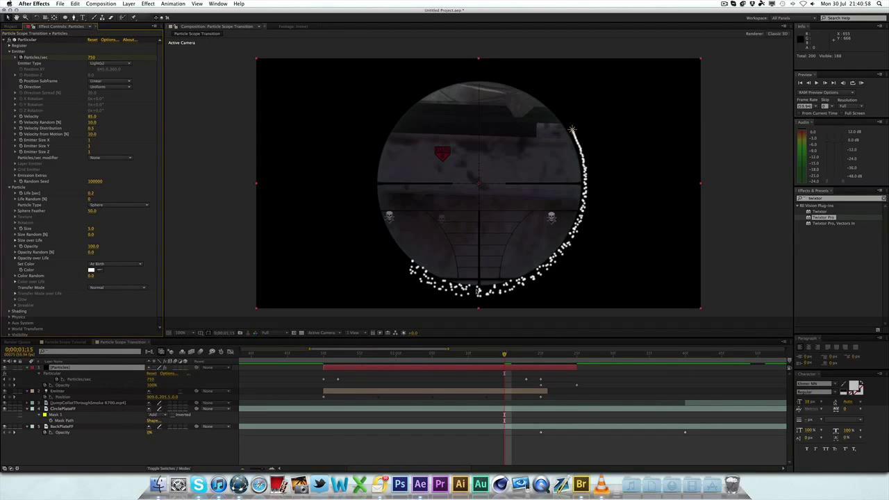
{"action": "left_click_drag", "start_coordinate": [489, 357], "coordinate": [454, 347]}
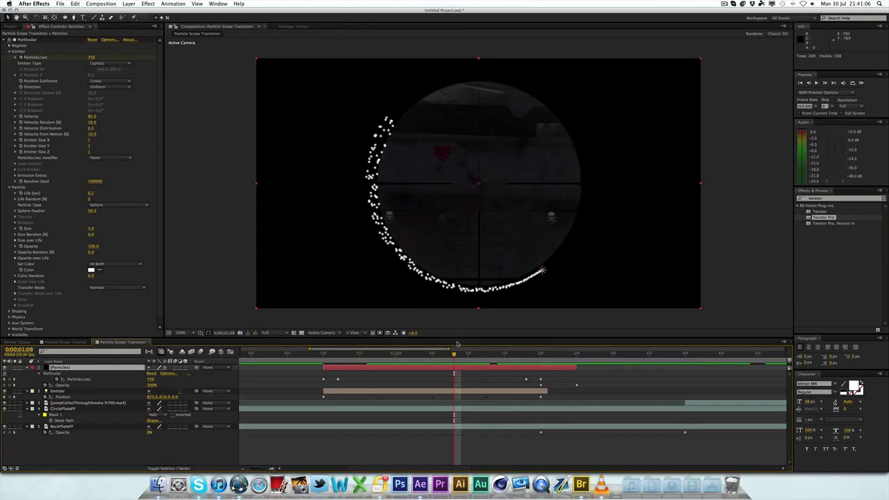
Set the particles' Life [sec] to 0.15 and check the trail along the timeline.
{"action": "left_click", "coordinate": [94, 194]}
{"action": "type", "text": "15"}
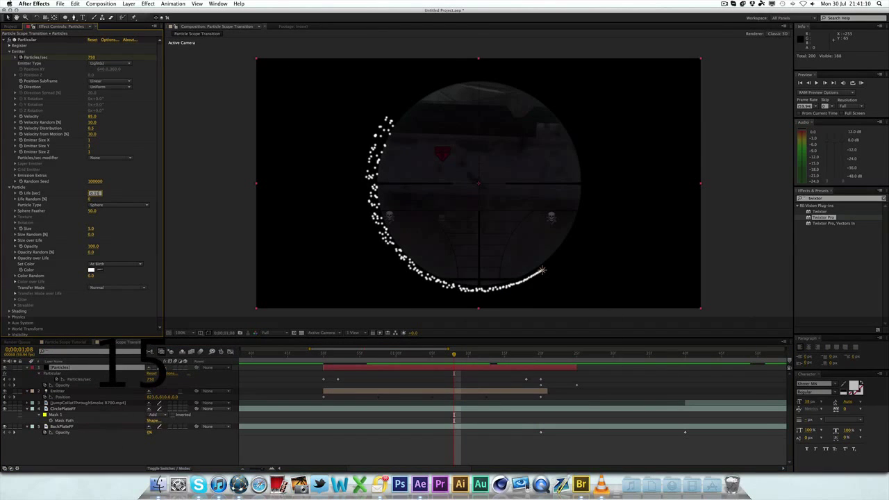
{"action": "key", "text": "Return"}
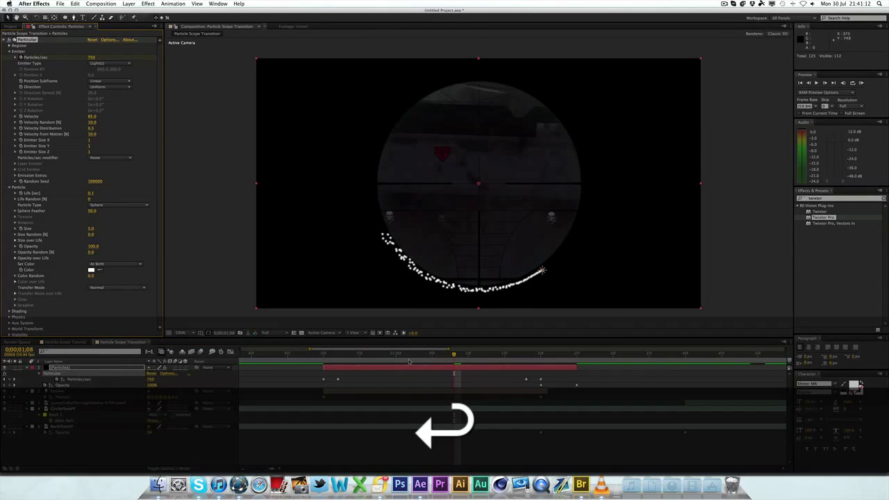
{"action": "left_click", "coordinate": [395, 356]}
{"action": "left_click_drag", "start_coordinate": [394, 355], "coordinate": [433, 353]}
{"action": "left_click", "coordinate": [361, 321]}
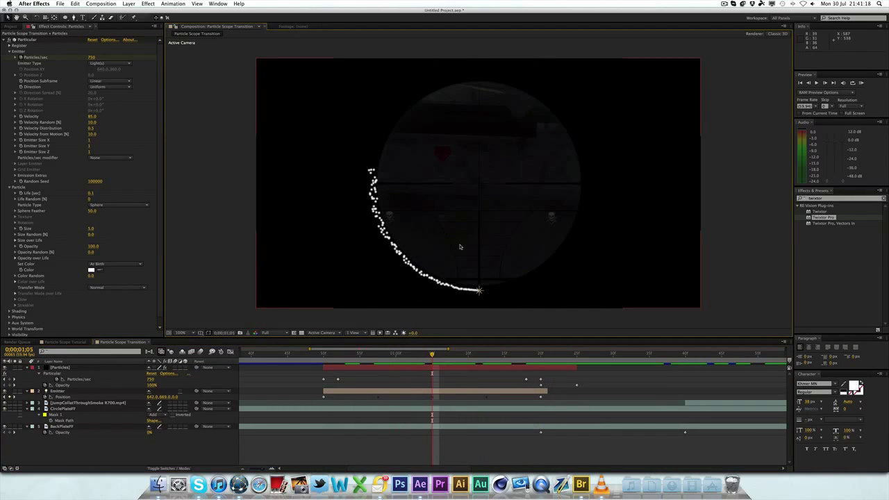
Change the particle Color to pure red.
{"action": "scroll", "coordinate": [25, 204], "scroll_direction": "down", "scroll_amount": 1}
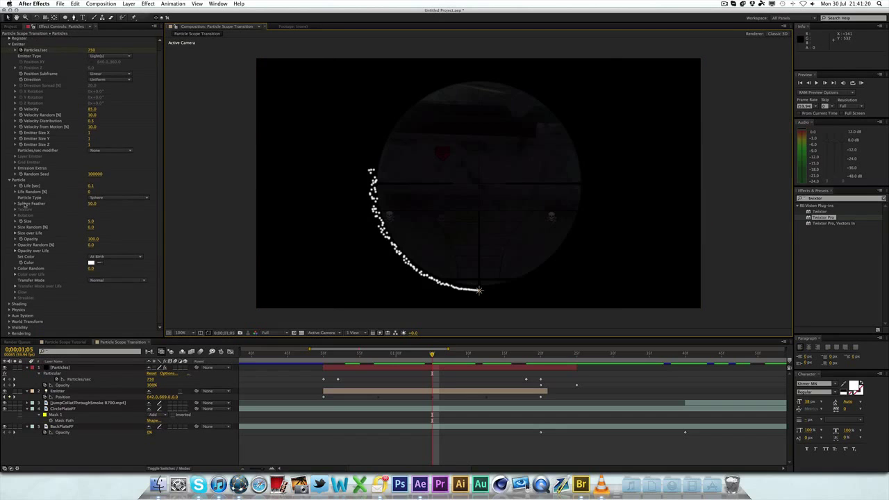
{"action": "scroll", "coordinate": [3, 64], "scroll_direction": "up", "scroll_amount": 1}
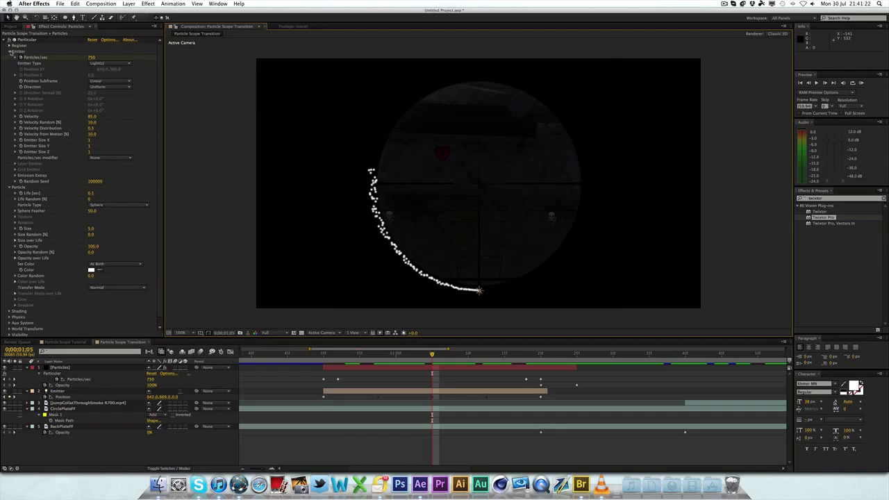
{"action": "left_click", "coordinate": [10, 52]}
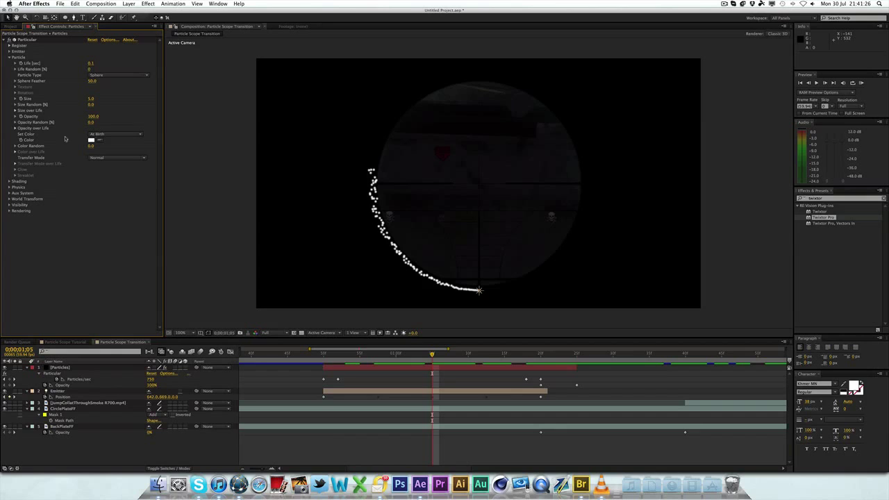
{"action": "right_click", "coordinate": [90, 139]}
{"action": "left_click", "coordinate": [102, 146]}
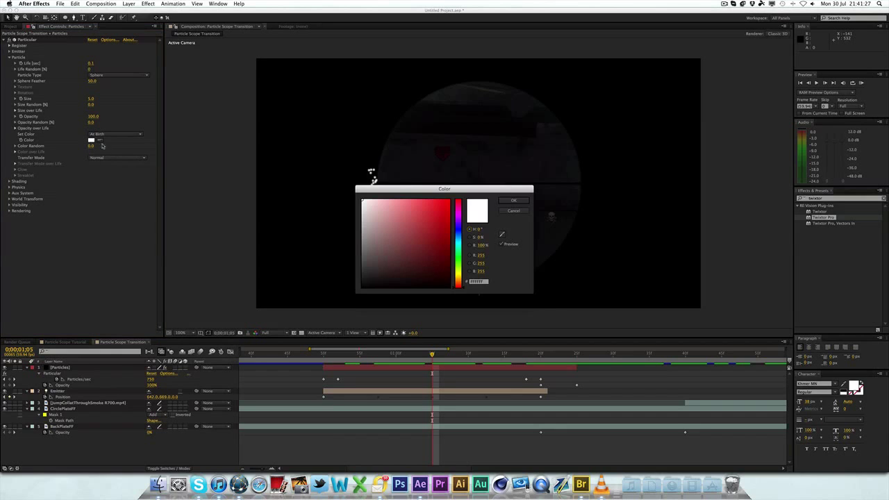
{"action": "left_click_drag", "start_coordinate": [406, 234], "coordinate": [450, 199]}
{"action": "left_click", "coordinate": [513, 200]}
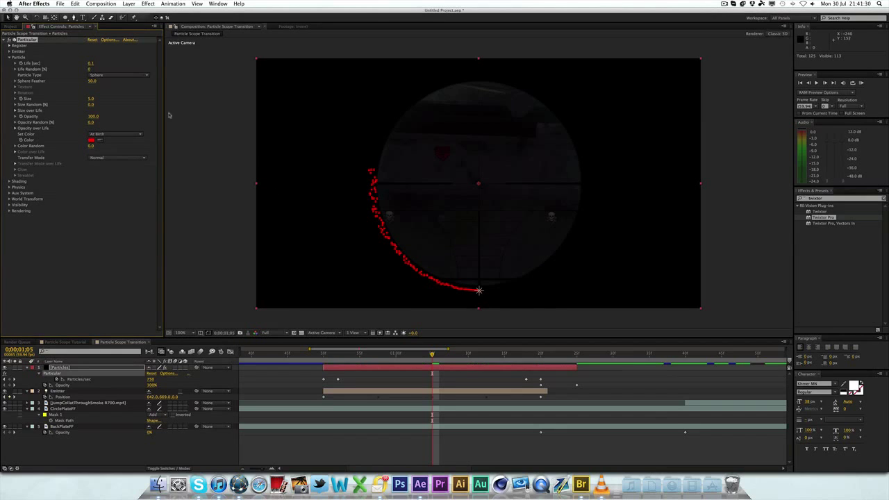
Switch the particles' Set Color option to Over Life and check the coloured trail at an earlier time.
{"action": "left_click", "coordinate": [101, 135]}
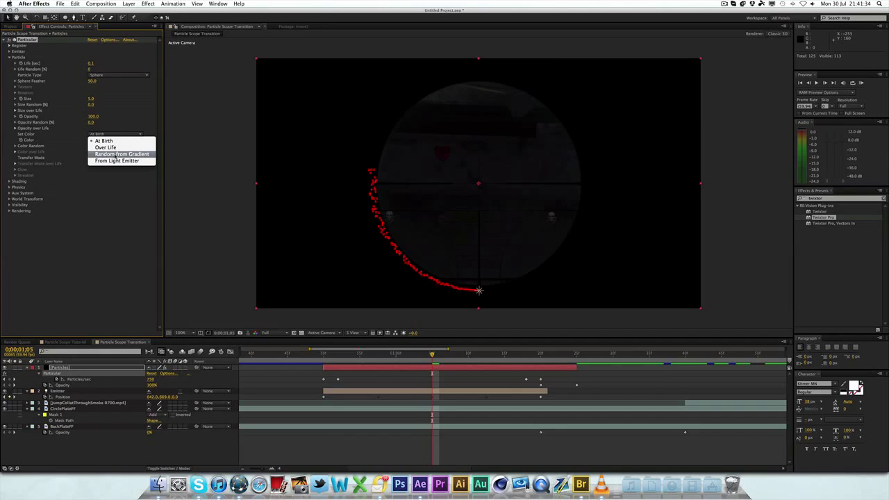
{"action": "left_click", "coordinate": [108, 147]}
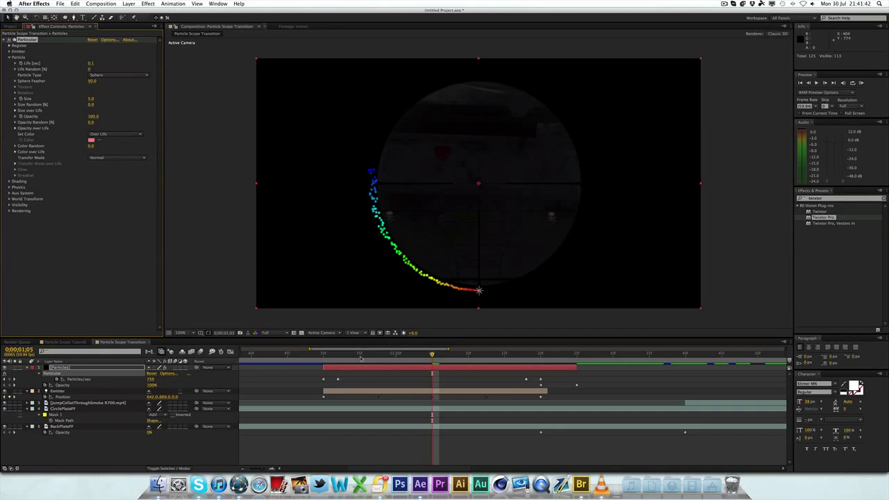
{"action": "left_click_drag", "start_coordinate": [362, 356], "coordinate": [411, 354]}
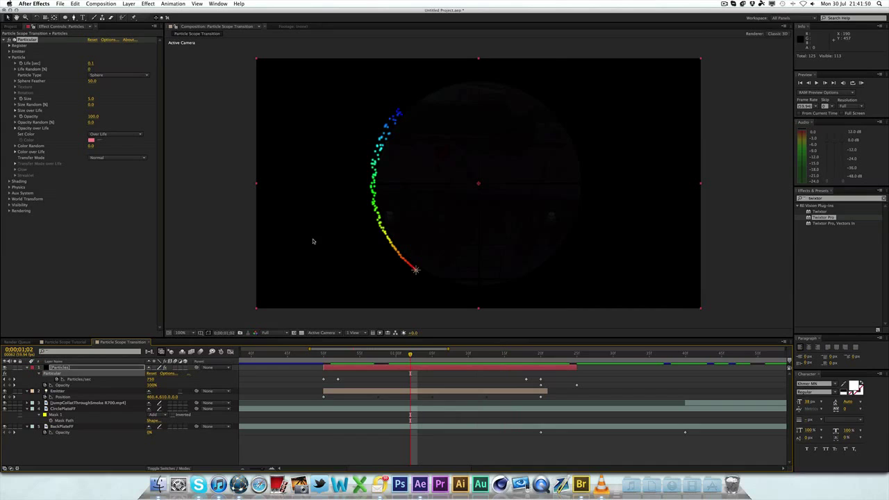
Try the Color over Life gradient presets and apply the one running from yellow through red and pink to purple.
{"action": "left_click", "coordinate": [15, 152]}
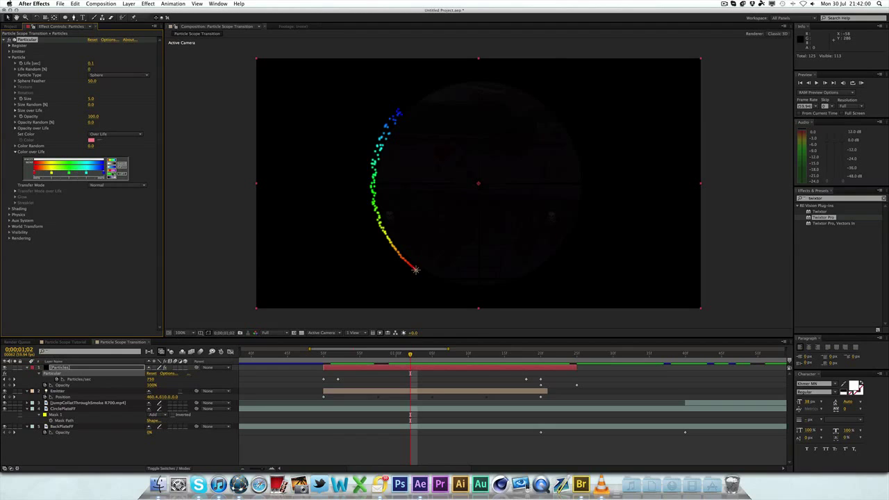
{"action": "left_click", "coordinate": [113, 178]}
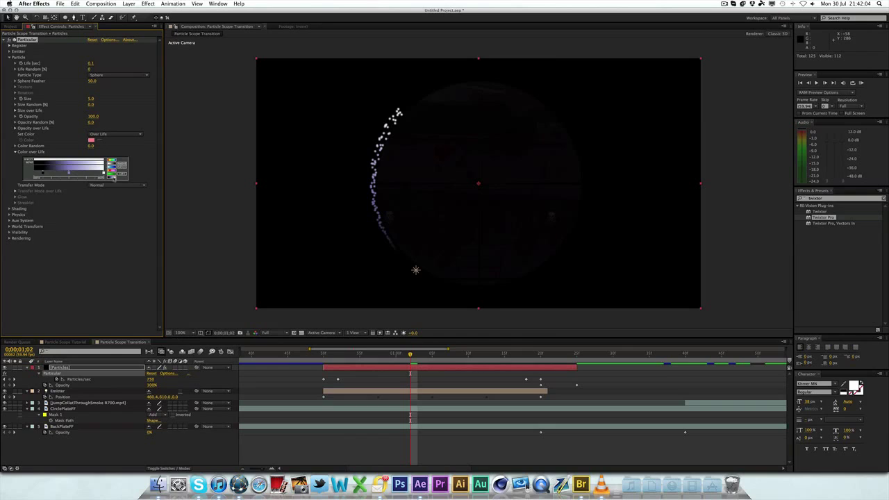
{"action": "left_click", "coordinate": [112, 175]}
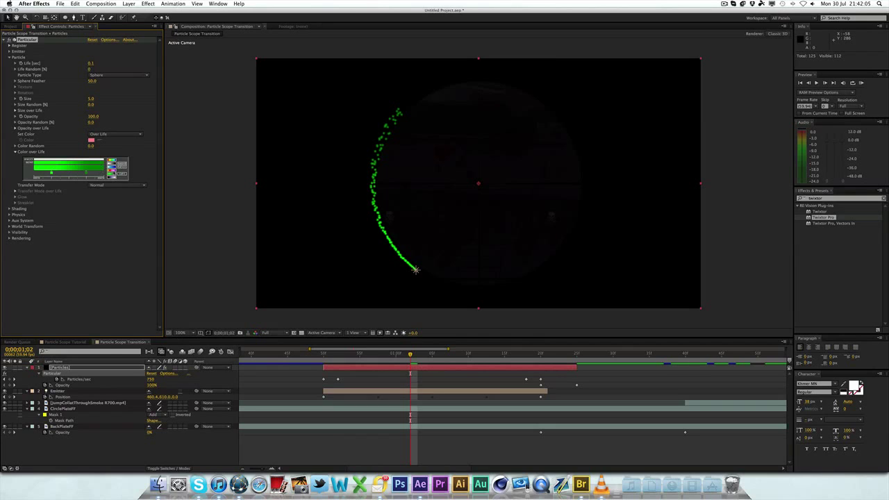
{"action": "left_click", "coordinate": [111, 170]}
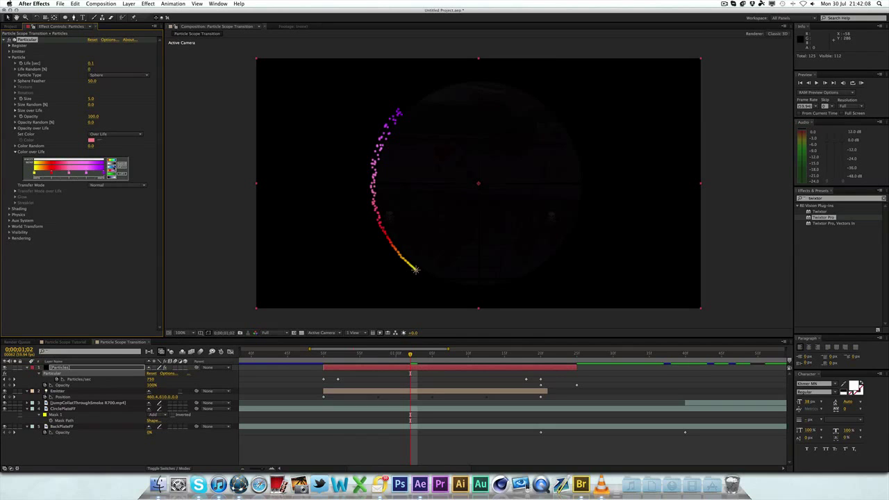
Apply the white-to-cyan-to-blue Color over Life preset and change its starting colour stop to dark blue 0017A5.
{"action": "left_click", "coordinate": [113, 166]}
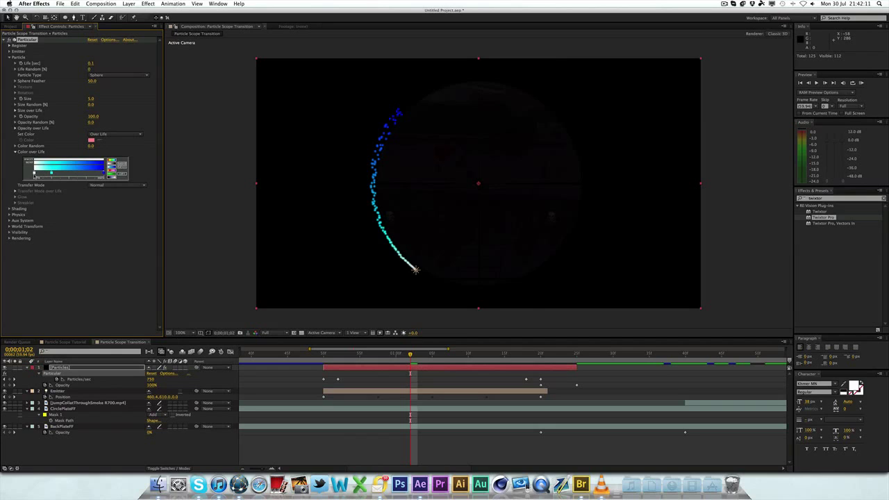
{"action": "double_click", "coordinate": [35, 175]}
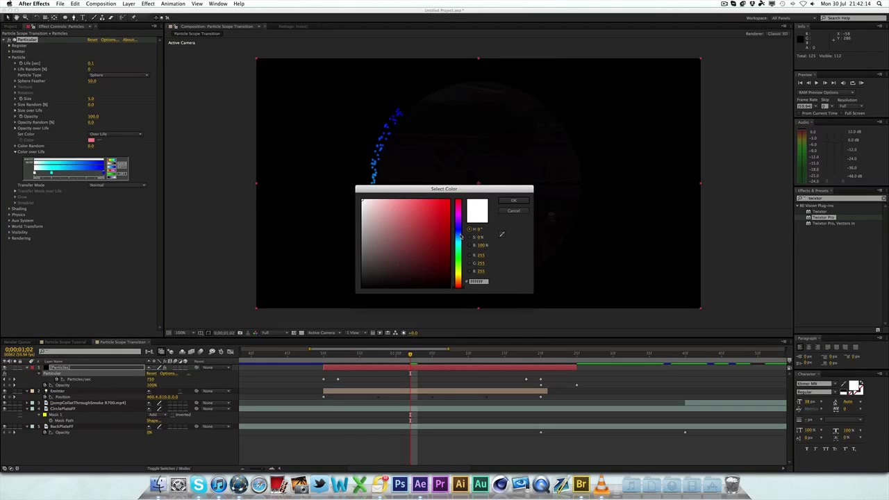
{"action": "mouse_move", "coordinate": [460, 236]}
{"action": "left_mouse_down"}
{"action": "mouse_move", "coordinate": [451, 206]}
{"action": "mouse_move", "coordinate": [452, 230]}
{"action": "left_mouse_up"}
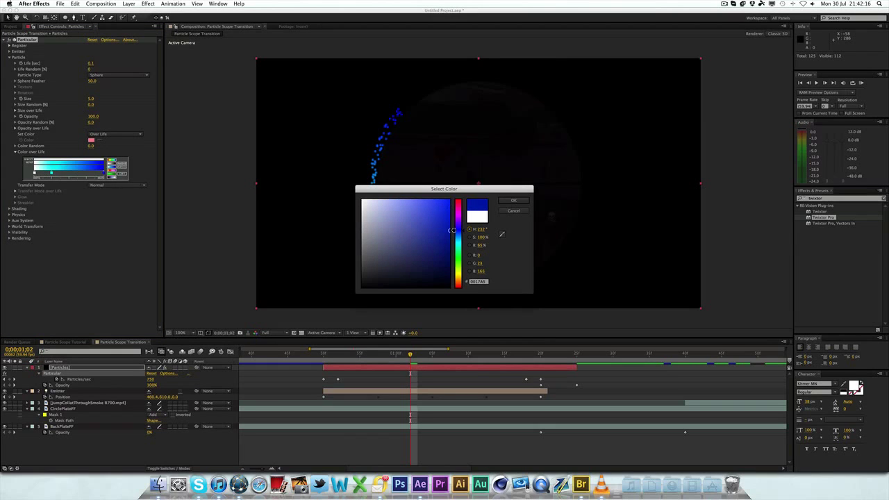
{"action": "left_click", "coordinate": [526, 204]}
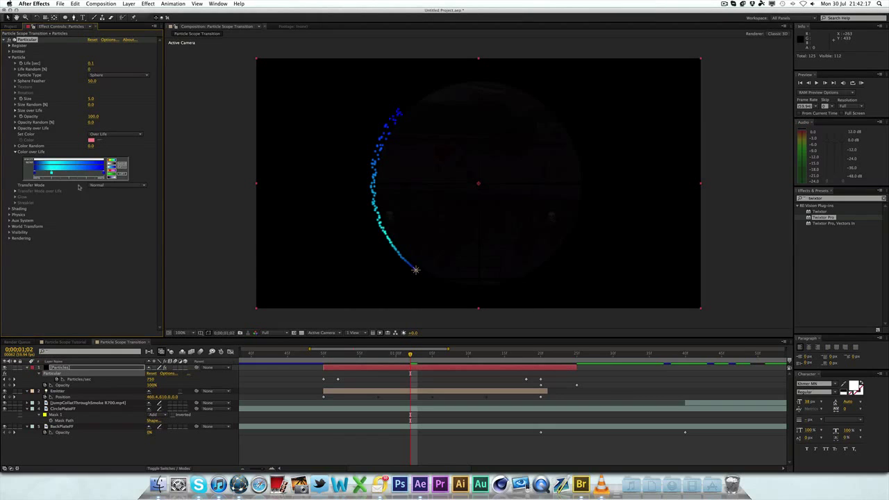
Move the gradient's cyan colour stop to the midpoint and recolour it to the blue 003EFF.
{"action": "left_click_drag", "start_coordinate": [52, 174], "coordinate": [68, 174]}
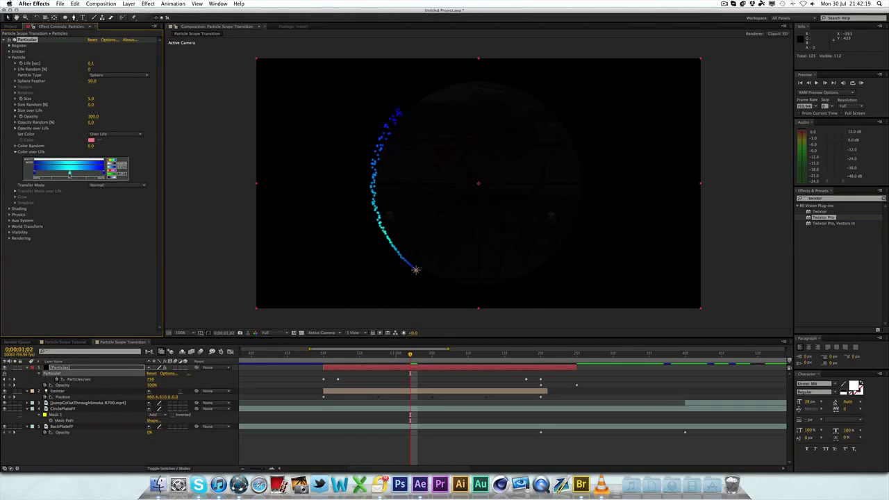
{"action": "double_click", "coordinate": [69, 175]}
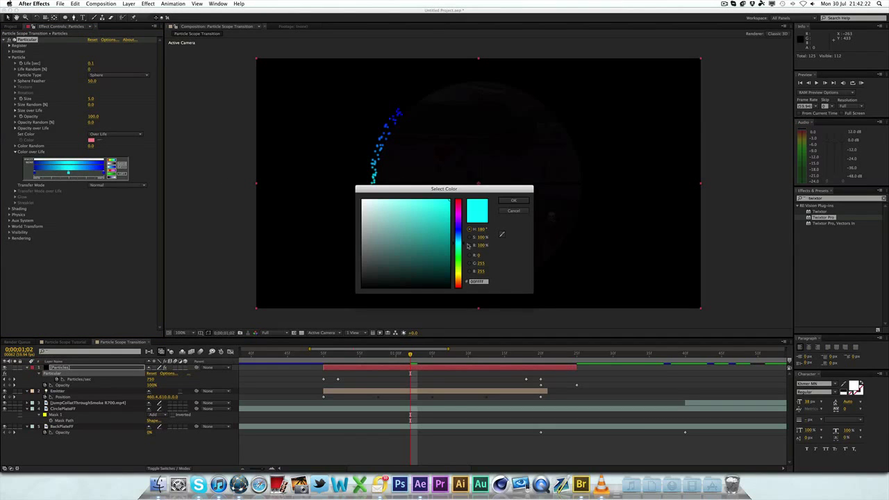
{"action": "left_click_drag", "start_coordinate": [469, 245], "coordinate": [460, 234]}
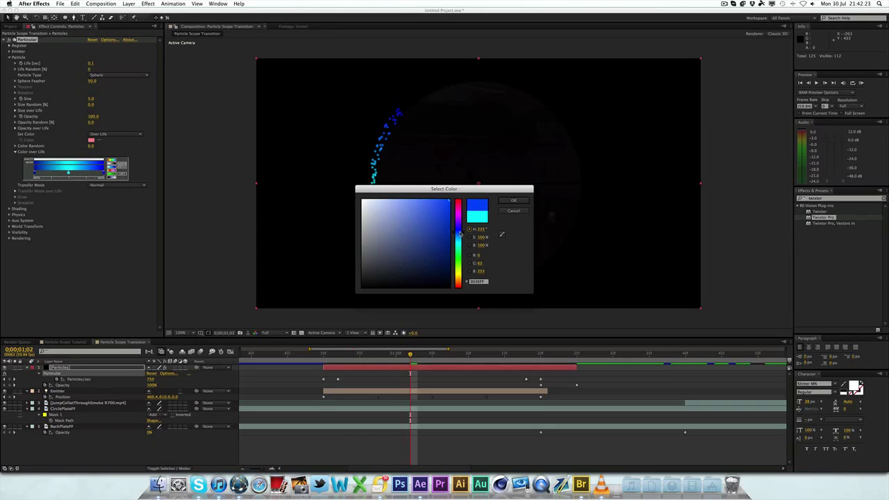
{"action": "left_click", "coordinate": [512, 201]}
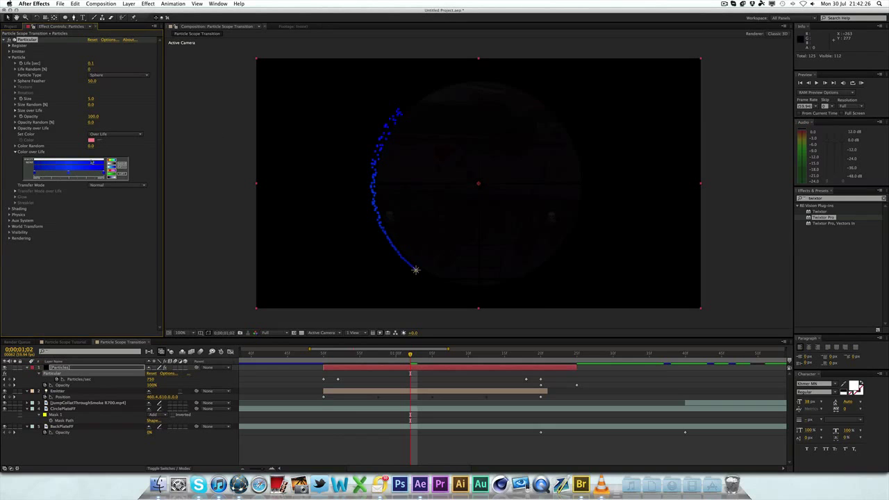
Change the end colour stop of the Color over Life gradient to a lighter, more cyan blue.
{"action": "double_click", "coordinate": [104, 174]}
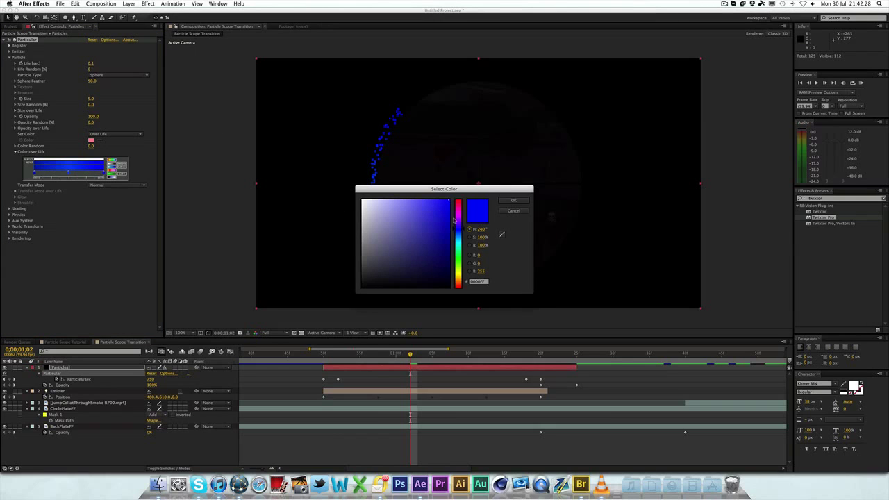
{"action": "left_click_drag", "start_coordinate": [461, 229], "coordinate": [461, 240]}
{"action": "left_click", "coordinate": [512, 202]}
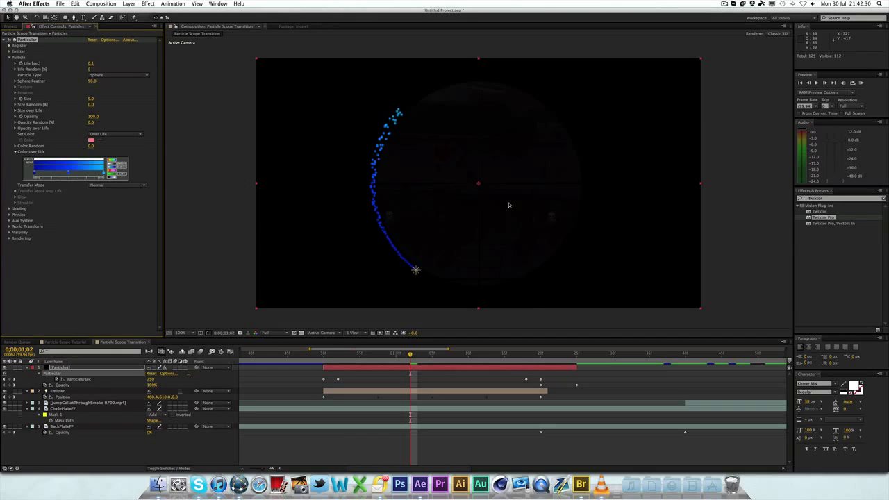
Lighten the gradient's middle colour stop to 3F6CFF and its end stop to a paler sky blue.
{"action": "double_click", "coordinate": [70, 174]}
{"action": "left_click_drag", "start_coordinate": [442, 212], "coordinate": [429, 199]}
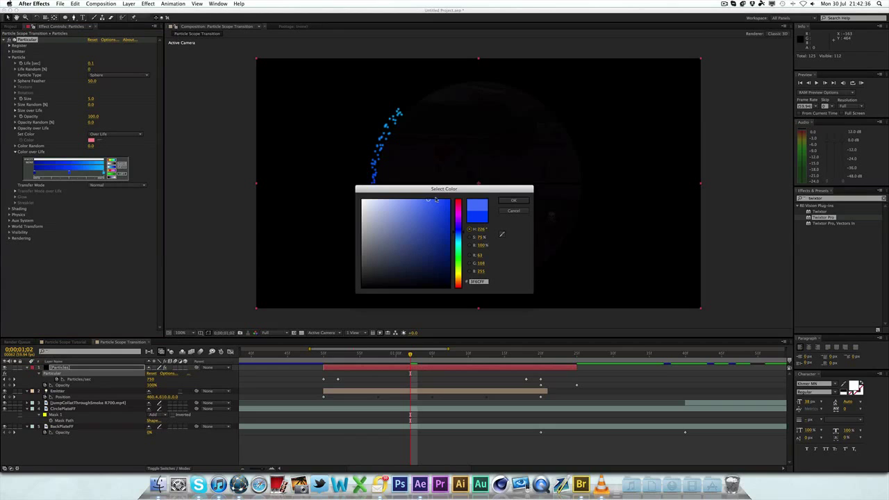
{"action": "left_click", "coordinate": [513, 201]}
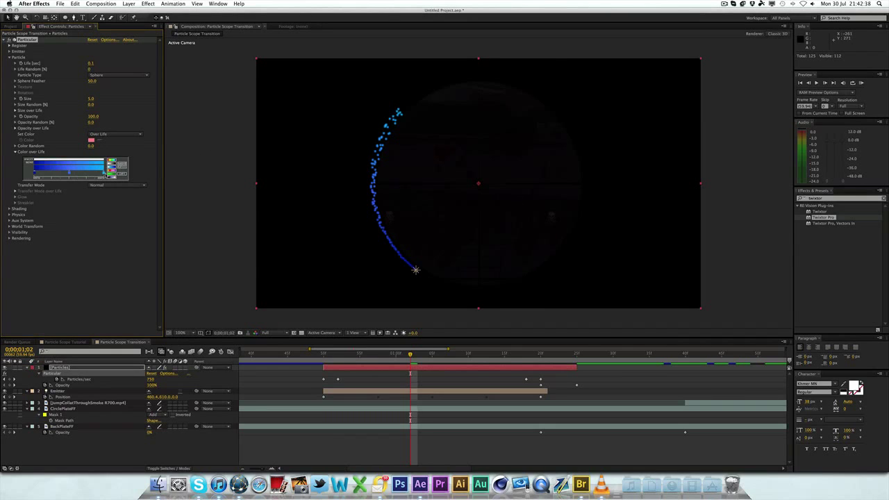
{"action": "double_click", "coordinate": [103, 174]}
{"action": "left_click_drag", "start_coordinate": [400, 206], "coordinate": [411, 200]}
{"action": "left_click", "coordinate": [524, 202]}
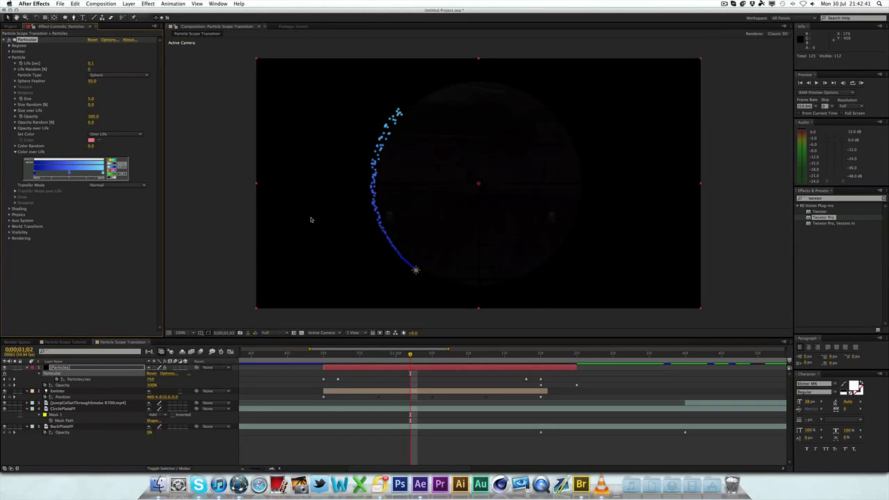
Check the blue particle trail over the whole transition along the timeline.
{"action": "left_click", "coordinate": [343, 357]}
{"action": "left_click_drag", "start_coordinate": [341, 360], "coordinate": [519, 361]}
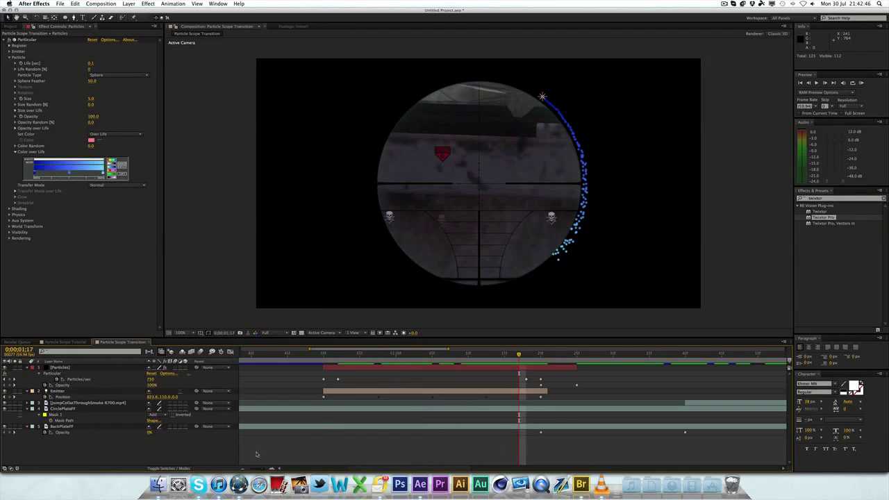
{"action": "left_click", "coordinate": [243, 469]}
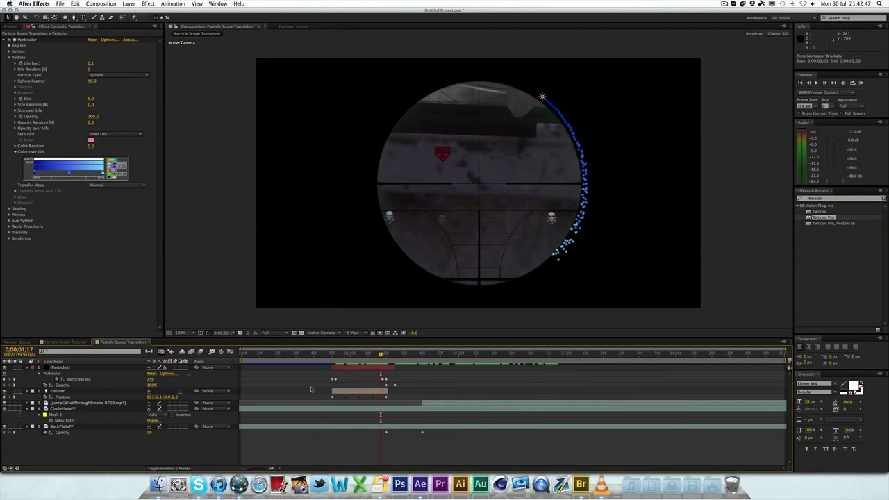
{"action": "left_click", "coordinate": [344, 356]}
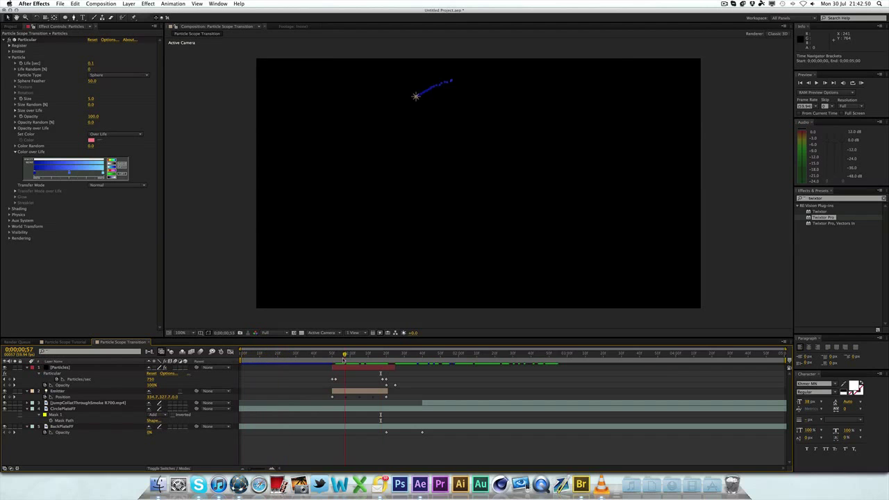
{"action": "left_click_drag", "start_coordinate": [344, 360], "coordinate": [581, 353]}
{"action": "left_click_drag", "start_coordinate": [352, 357], "coordinate": [377, 355]}
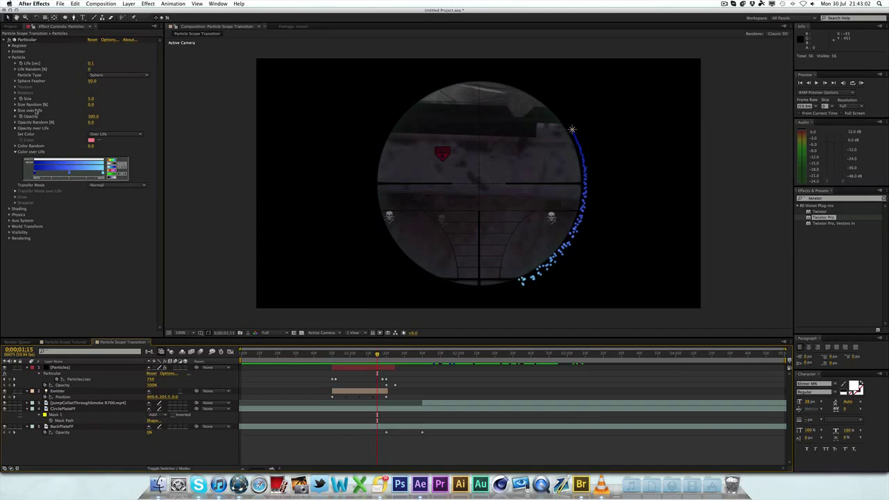
Try turning on the particles' Shading, return it to Off, and look at the Physics settings.
{"action": "left_click", "coordinate": [9, 208]}
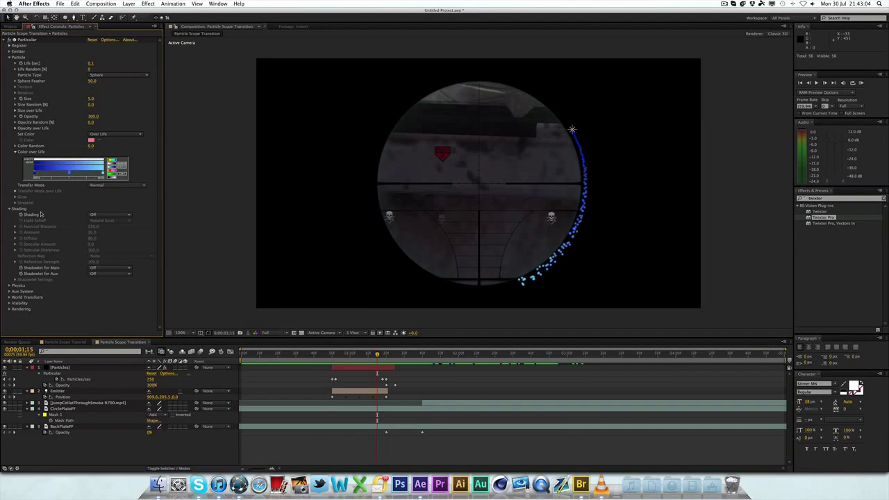
{"action": "left_click", "coordinate": [107, 215]}
{"action": "left_click", "coordinate": [100, 223]}
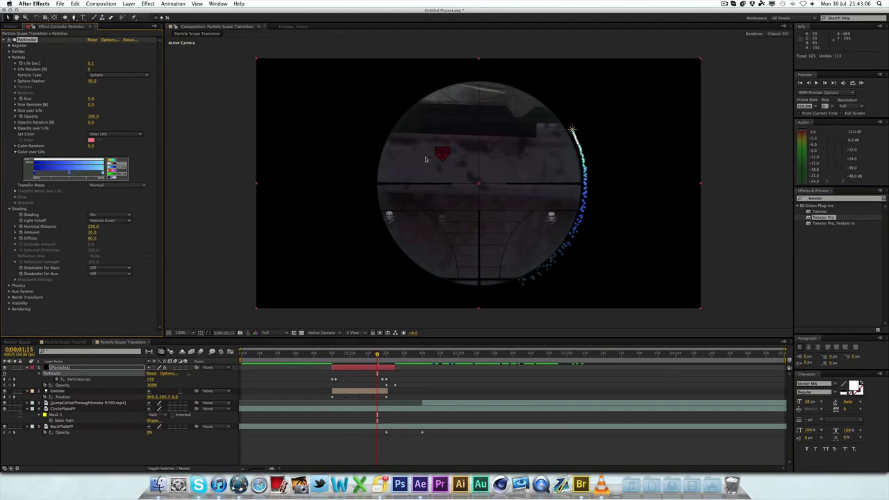
{"action": "left_click", "coordinate": [116, 215]}
{"action": "left_click", "coordinate": [99, 218]}
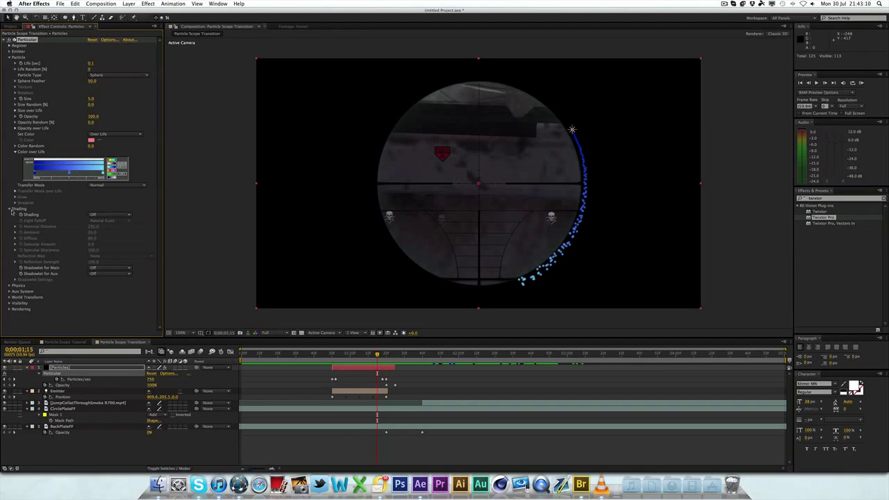
{"action": "left_click", "coordinate": [9, 210]}
{"action": "left_click", "coordinate": [9, 215]}
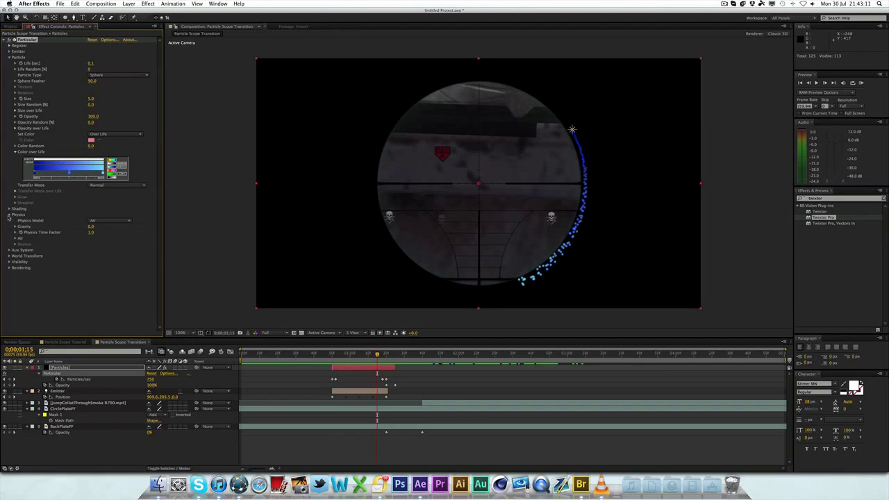
{"action": "left_click", "coordinate": [9, 215]}
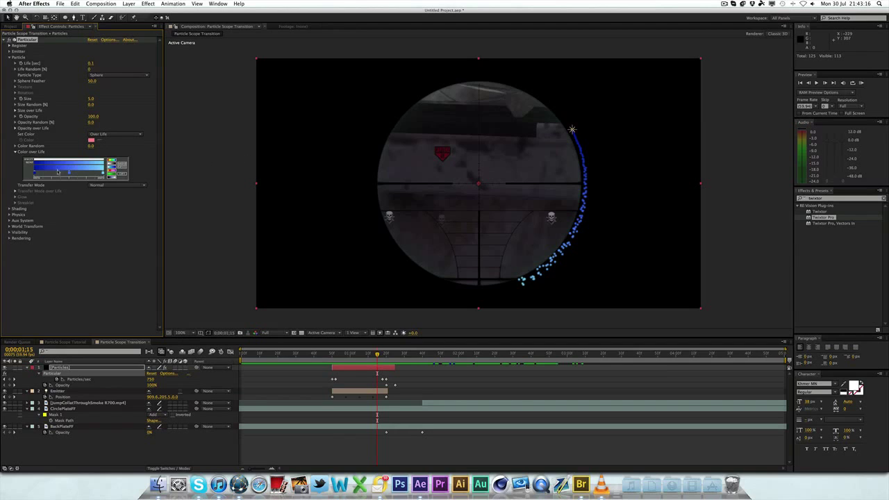
Try the Screen Transfer Mode on the particles, switch it to Add, and check the trail along the timeline.
{"action": "left_click", "coordinate": [115, 187]}
{"action": "left_click", "coordinate": [107, 205]}
{"action": "left_click", "coordinate": [110, 186]}
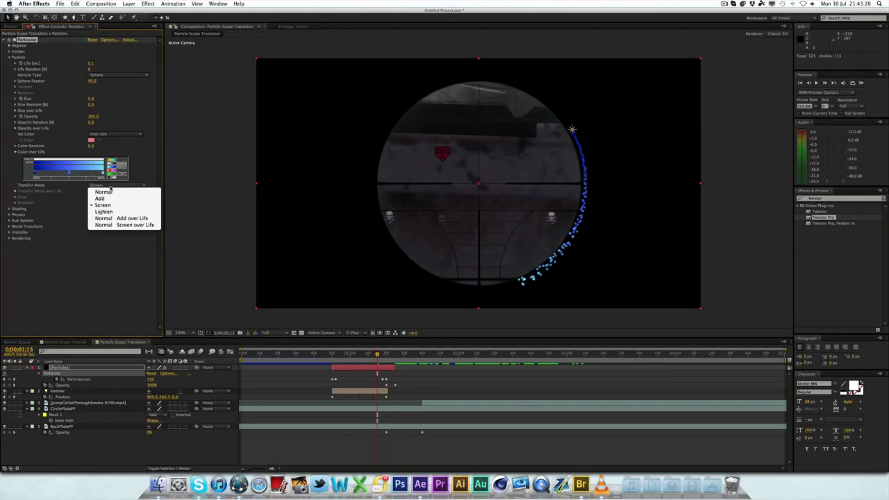
{"action": "left_click", "coordinate": [100, 198]}
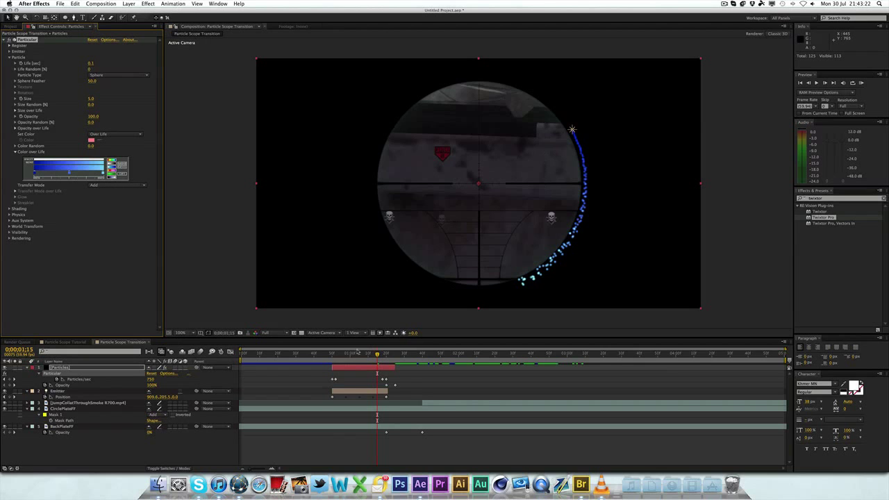
{"action": "left_click_drag", "start_coordinate": [358, 356], "coordinate": [395, 356]}
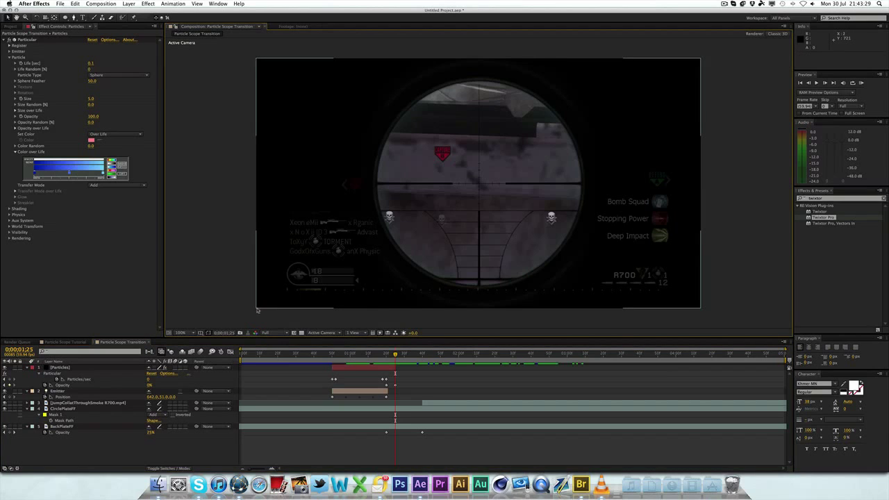
{"action": "left_click", "coordinate": [360, 357]}
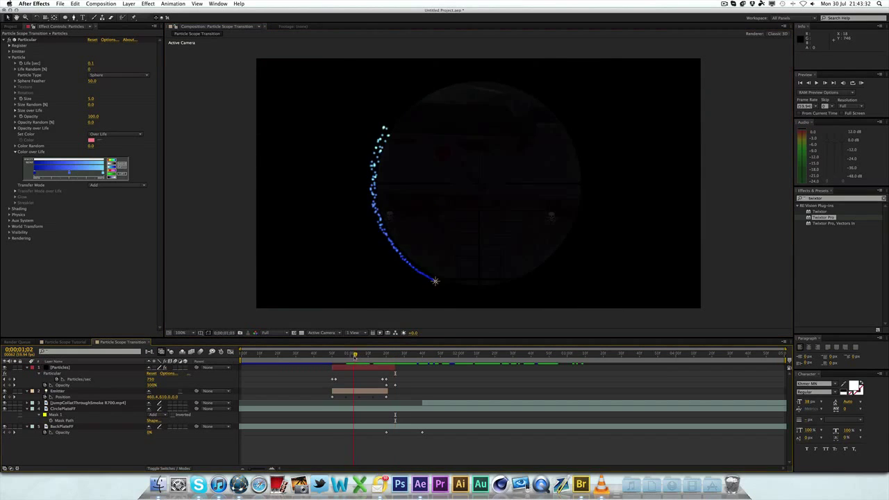
{"action": "left_click_drag", "start_coordinate": [358, 357], "coordinate": [360, 357]}
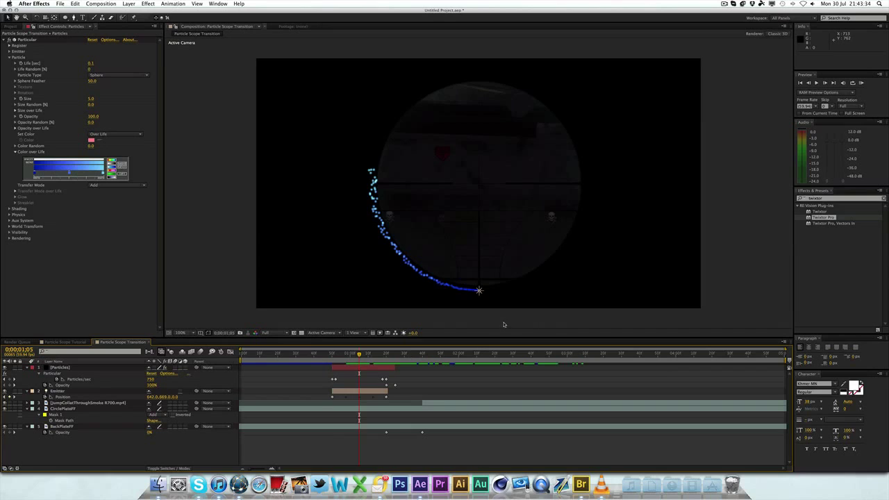